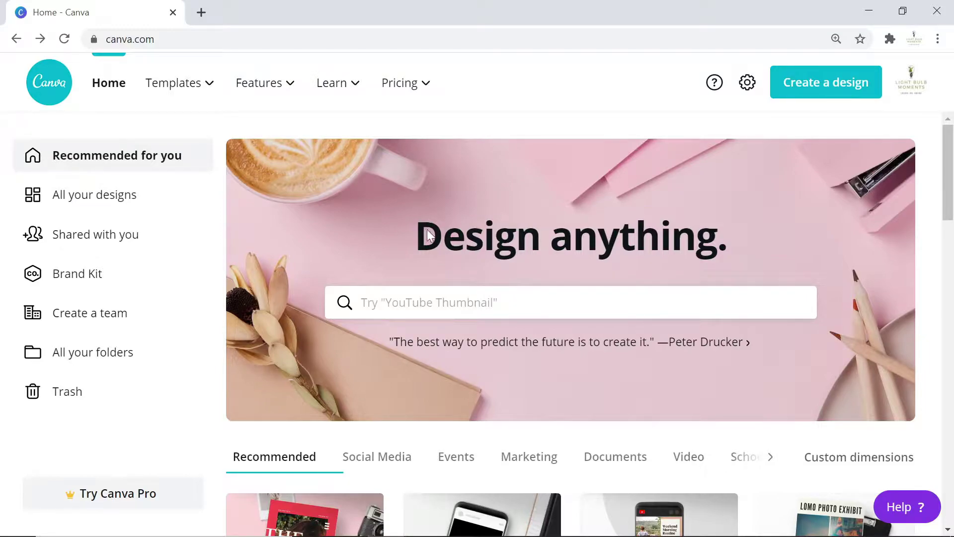
Scroll through the Canva home page to look over the design options.
scroll(417, 235, down, 7)
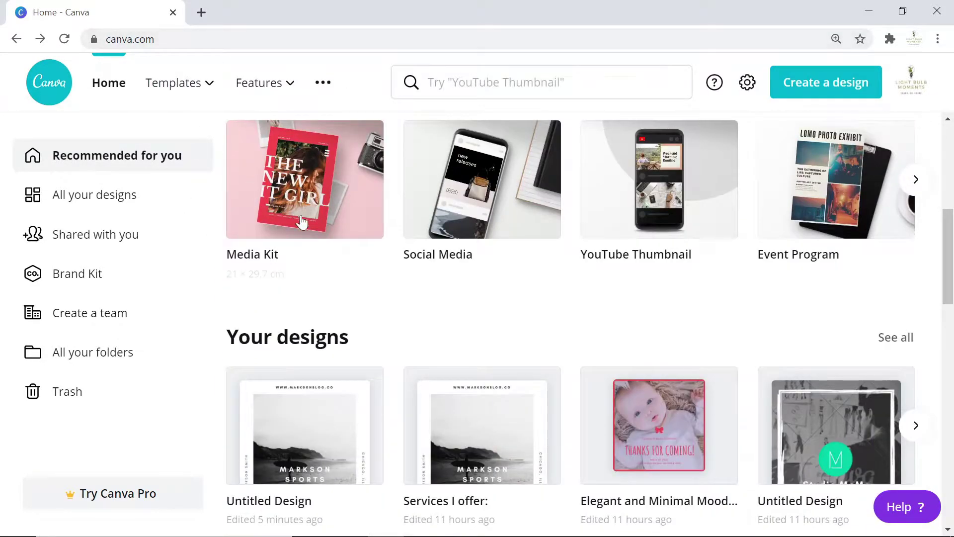
scroll(312, 271, up, 6)
scroll(313, 278, up, 2)
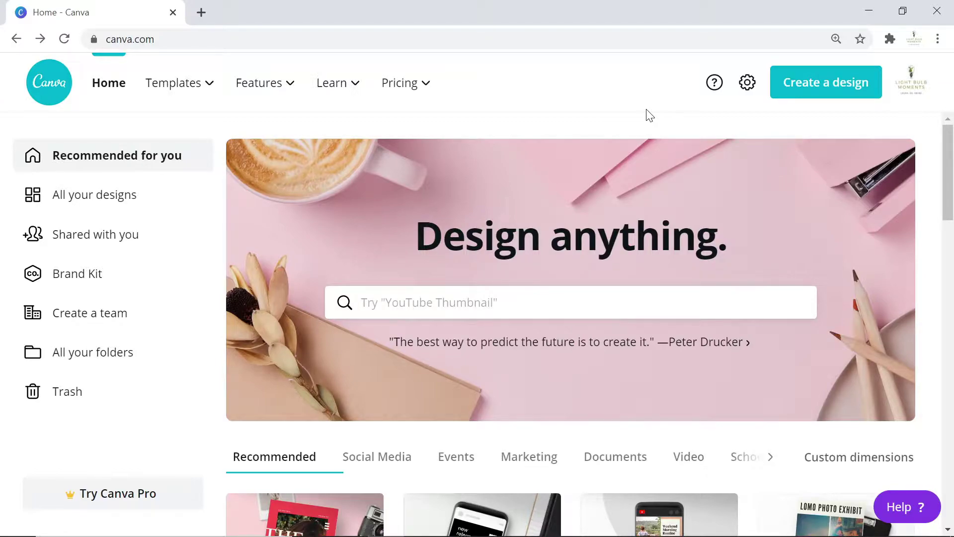
scroll(475, 186, down, 4)
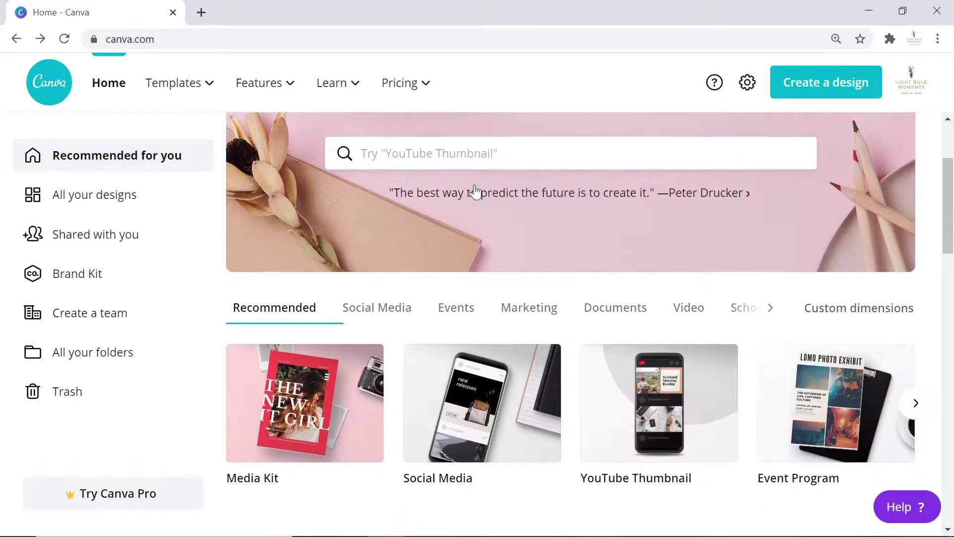
scroll(474, 191, up, 4)
scroll(606, 144, down, 10)
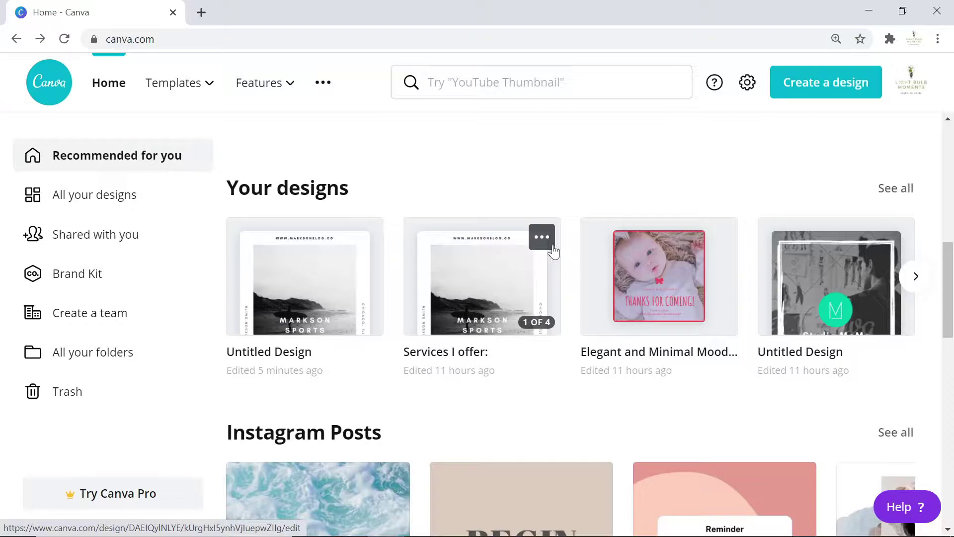
scroll(551, 261, up, 10)
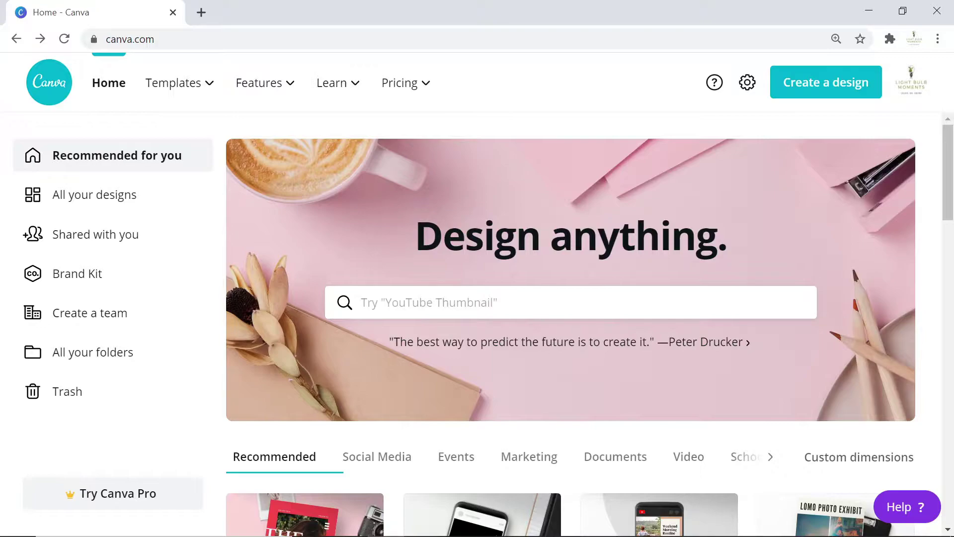
Search for 'Media Kit' from the home search box and browse the template results.
click(368, 303)
text(m)
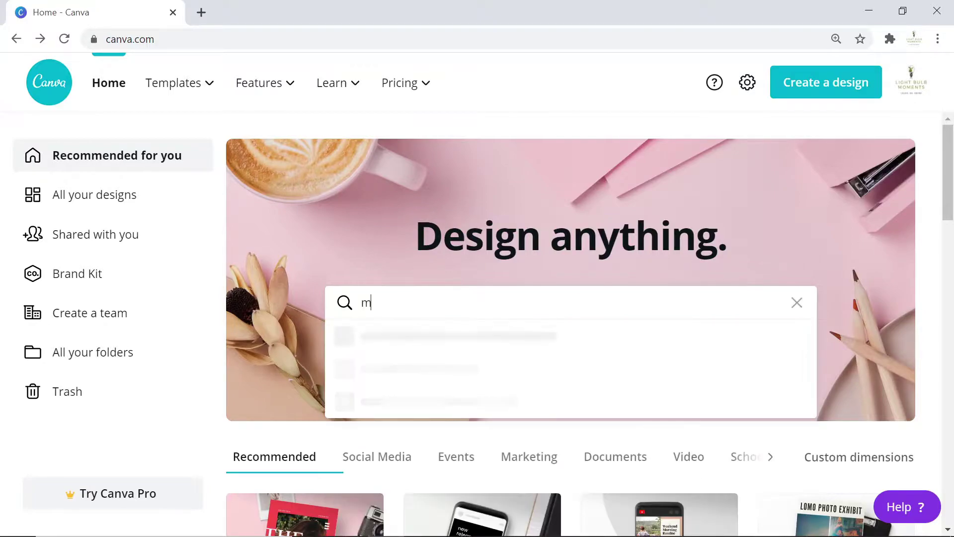
text(edia Kit)
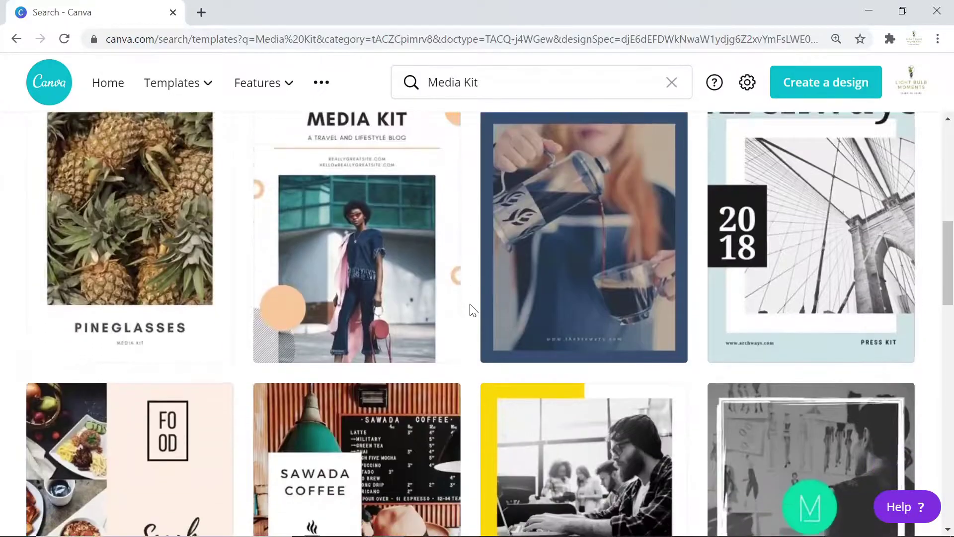
scroll(472, 311, down, 2)
scroll(473, 311, down, 5)
scroll(472, 311, down, 15)
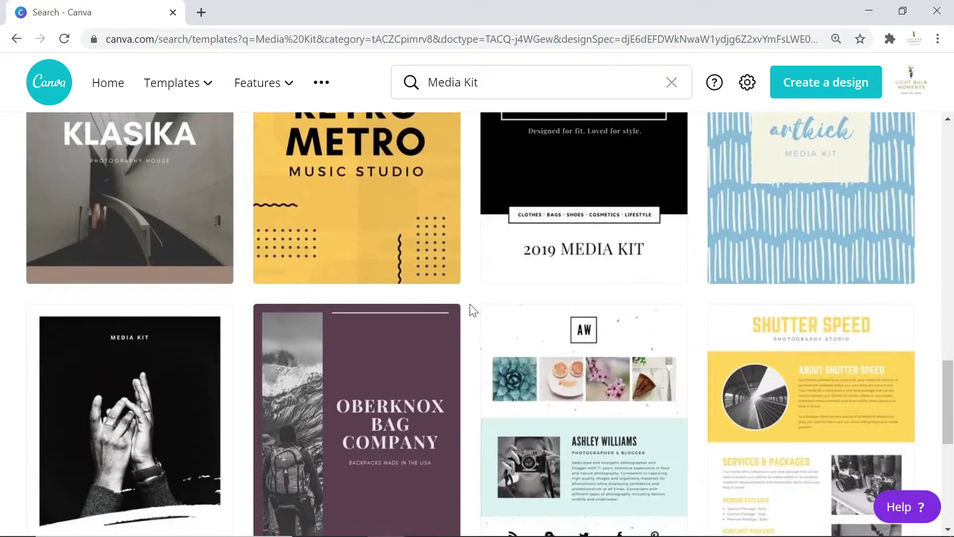
scroll(329, 310, up, 20)
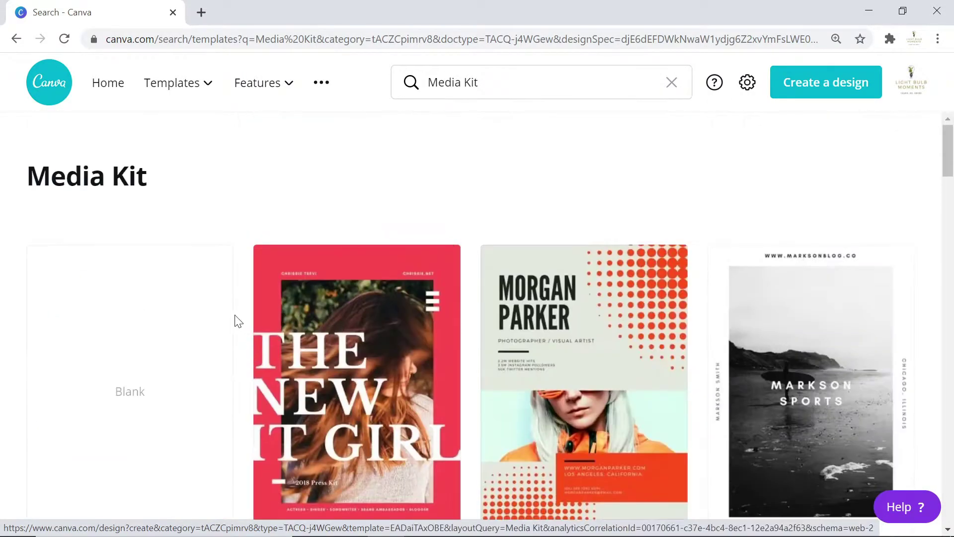
Create a blank media kit design and apply the Lustre Mode template to both pages.
click(221, 298)
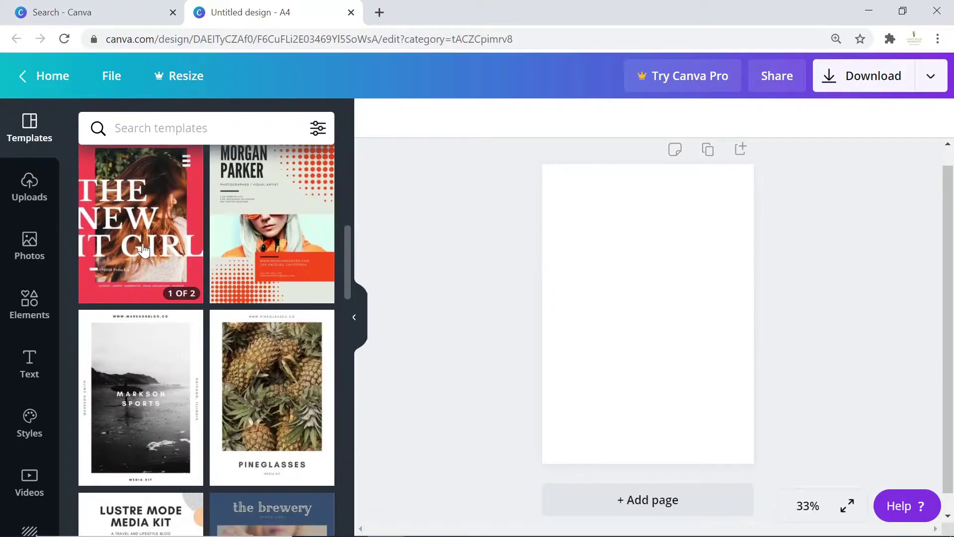
scroll(155, 254, down, 10)
scroll(155, 254, up, 6)
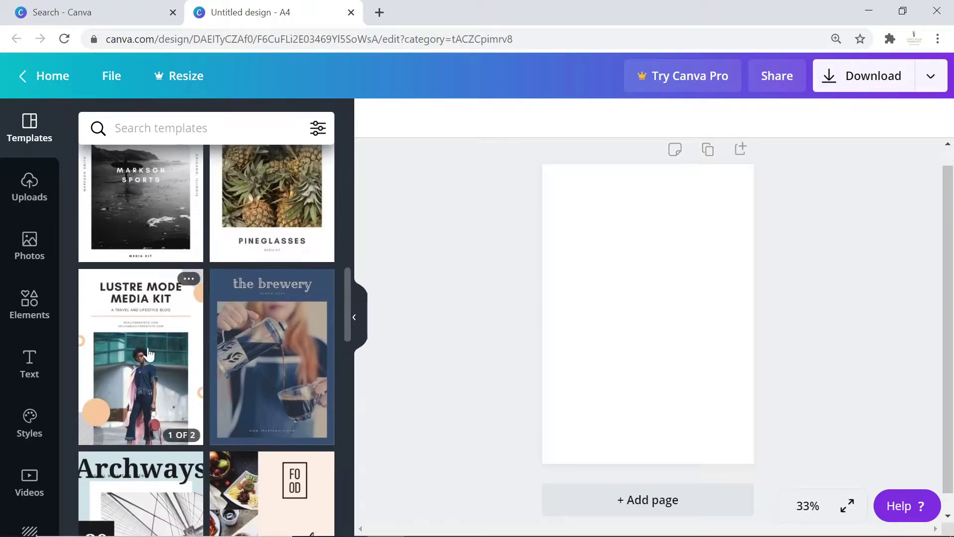
click(149, 354)
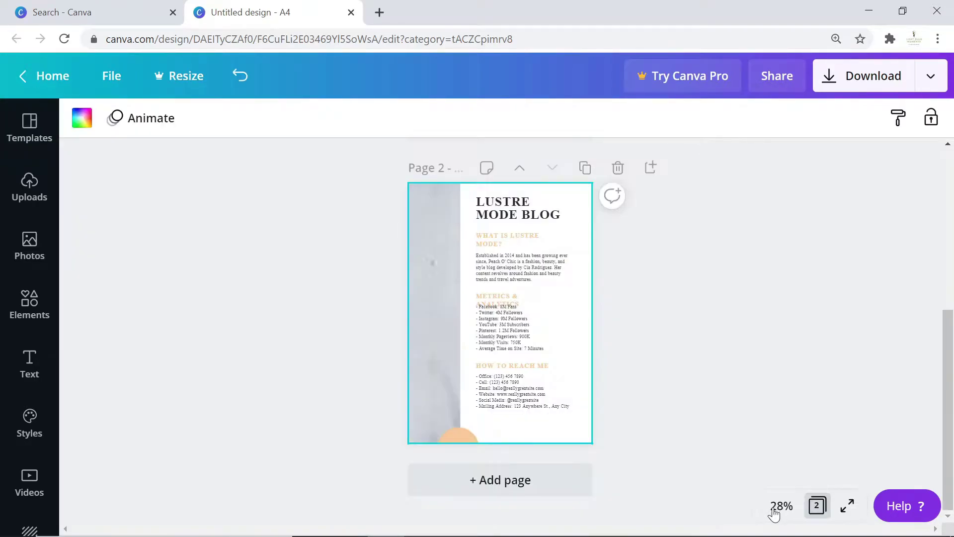
click(774, 514)
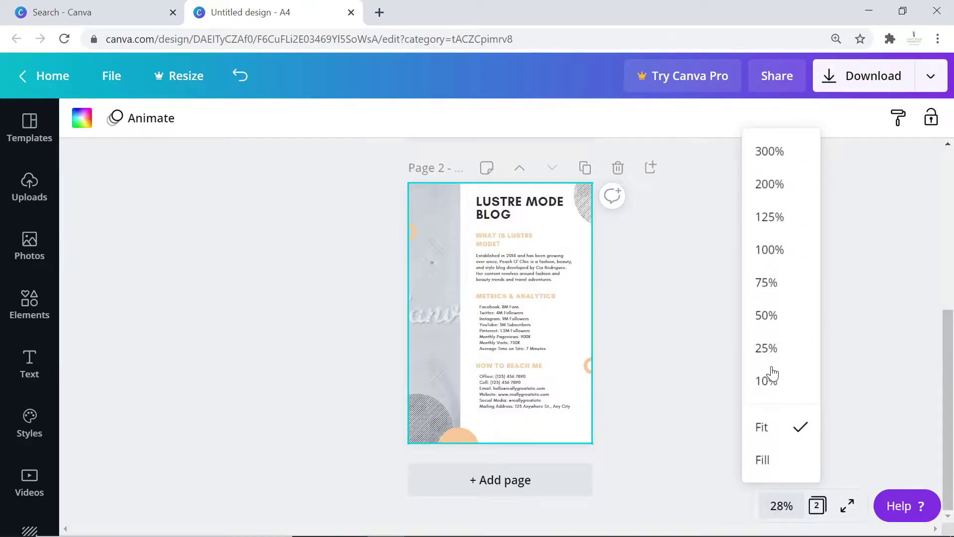
click(766, 315)
scroll(740, 281, up, 10)
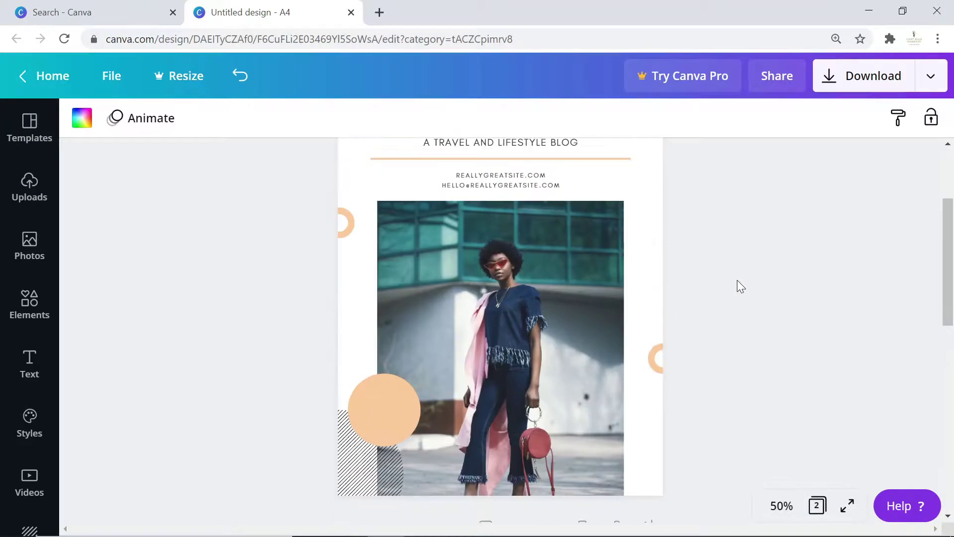
scroll(614, 320, down, 3)
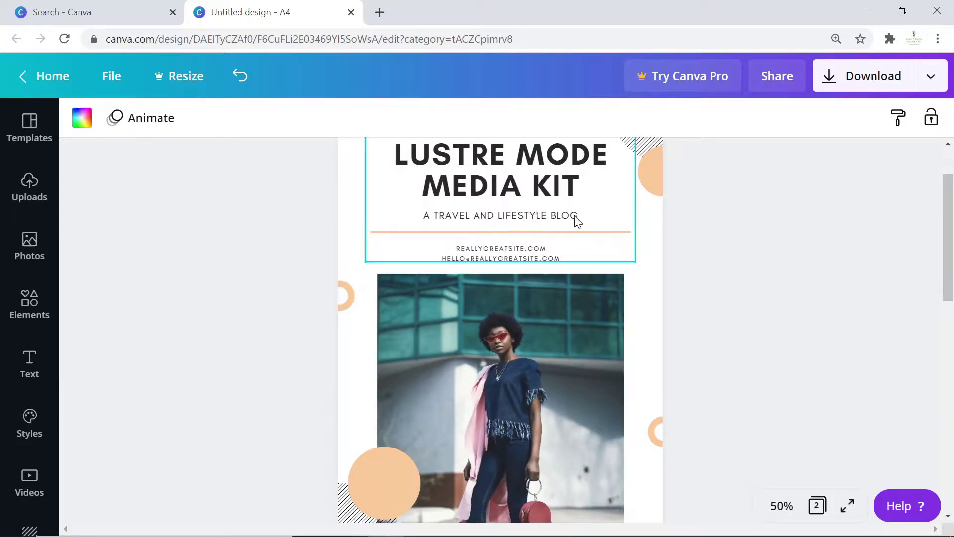
scroll(568, 303, down, 15)
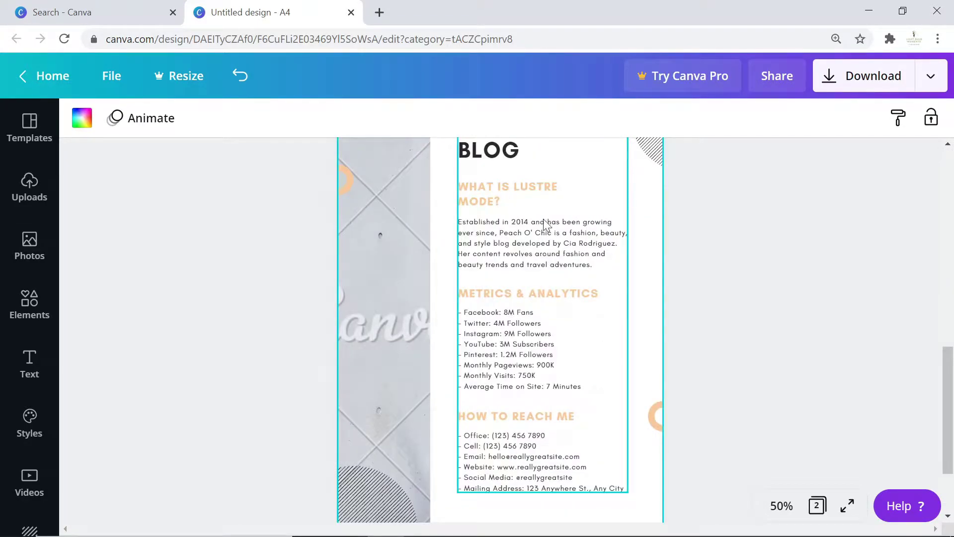
scroll(543, 224, down, 3)
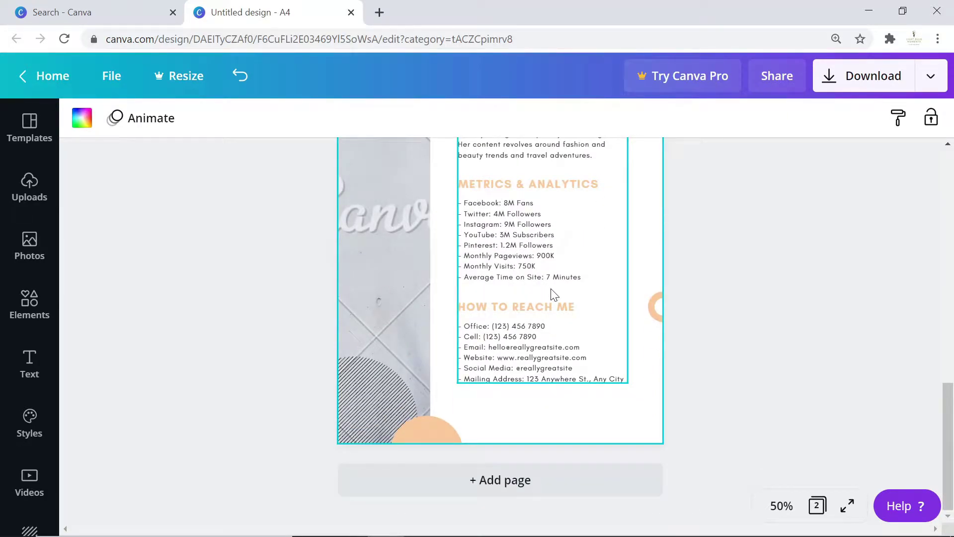
scroll(517, 367, up, 12)
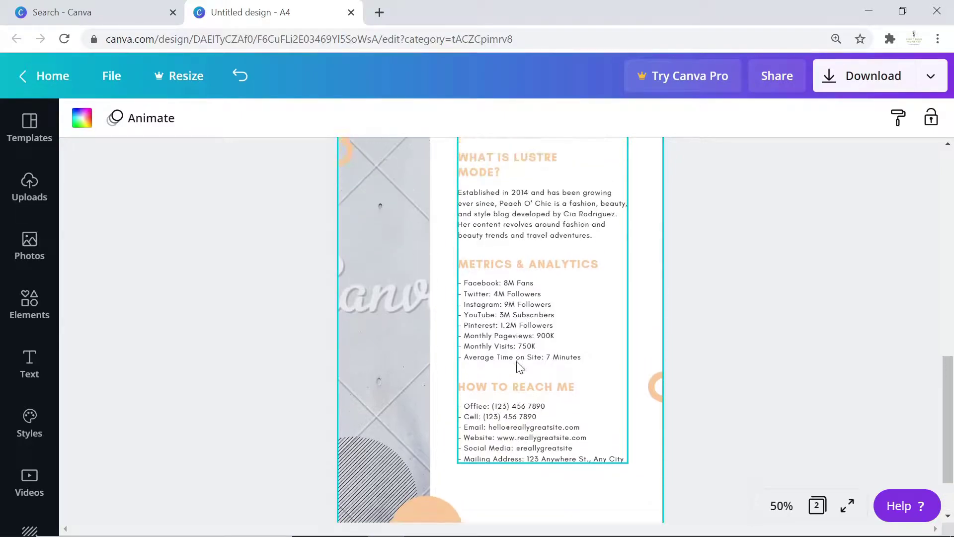
scroll(579, 351, down, 10)
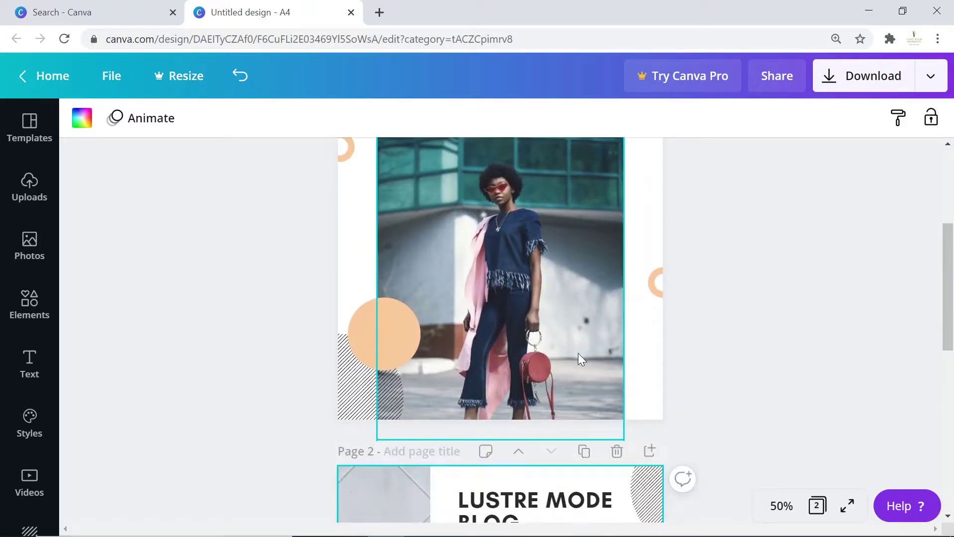
scroll(577, 353, up, 10)
scroll(617, 355, down, 10)
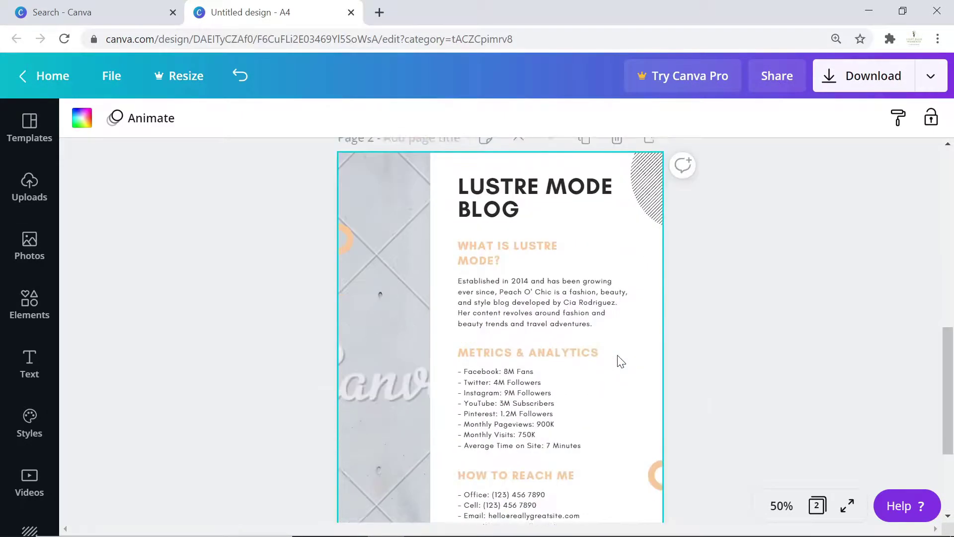
scroll(618, 359, up, 10)
scroll(460, 293, down, 10)
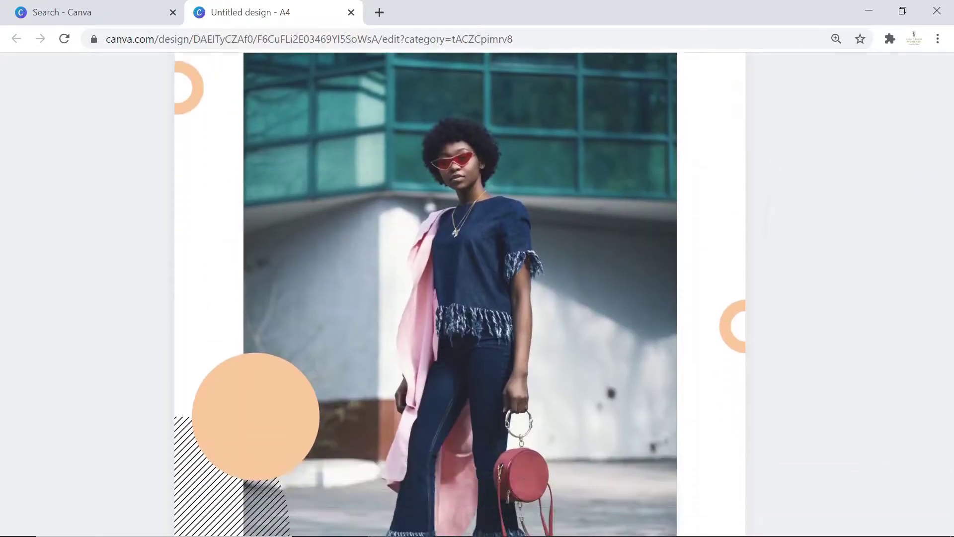
scroll(460, 293, up, 6)
scroll(459, 293, up, 3)
scroll(459, 293, down, 10)
scroll(459, 293, up, 5)
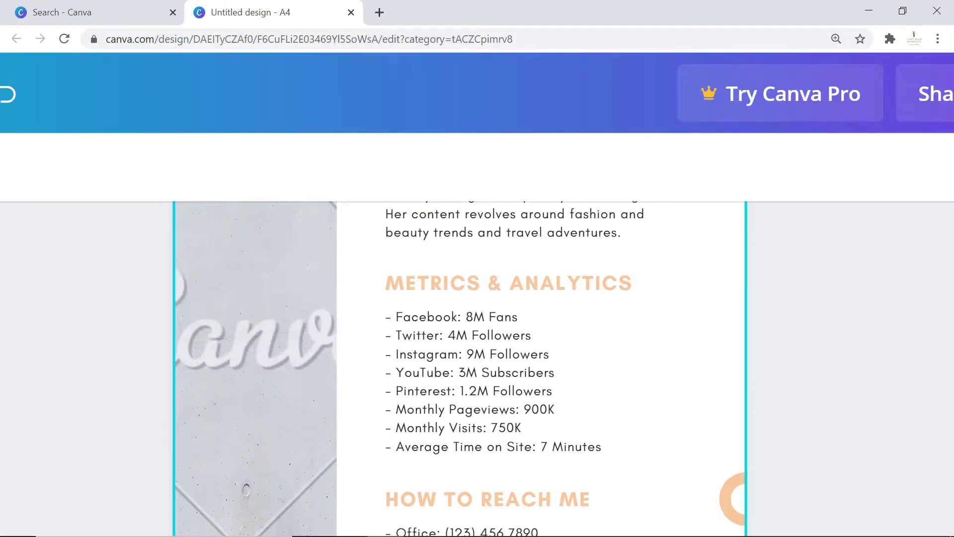
scroll(249, 315, up, 7)
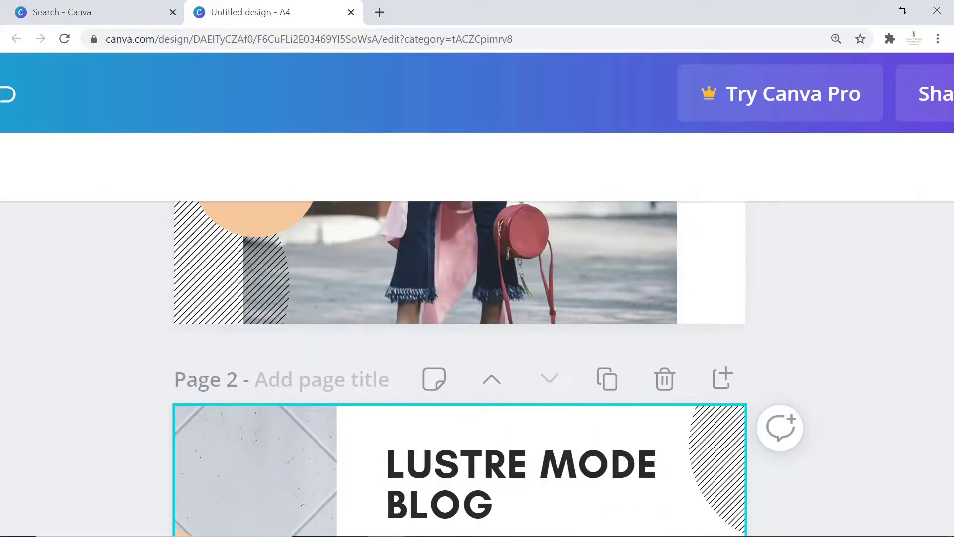
scroll(460, 367, up, 3)
scroll(460, 368, up, 2)
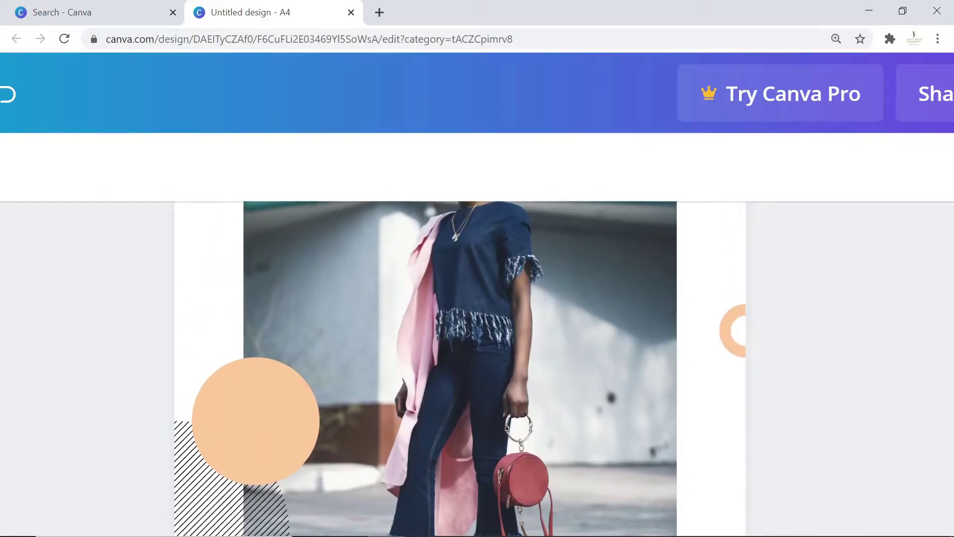
scroll(460, 368, up, 2)
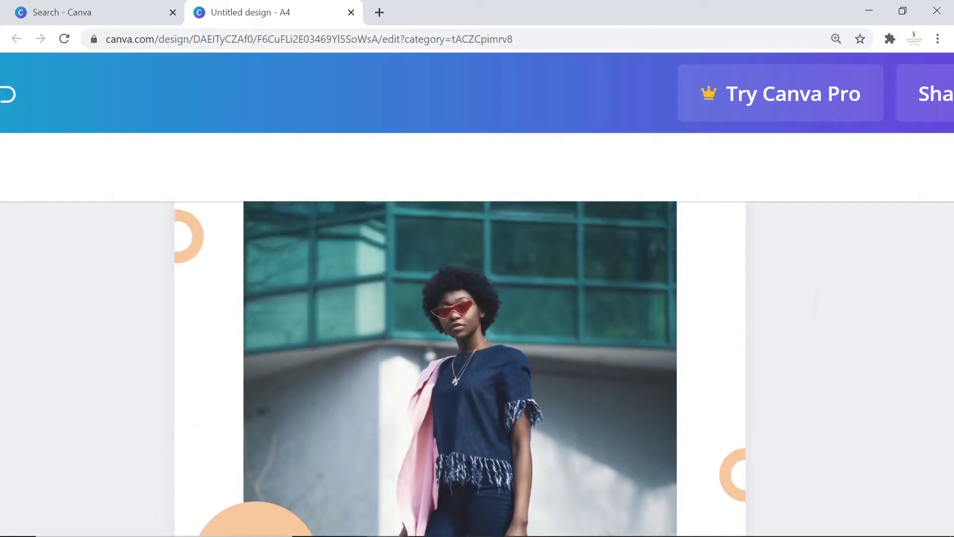
scroll(460, 367, up, 2)
scroll(460, 368, up, 2)
scroll(460, 368, up, 2)
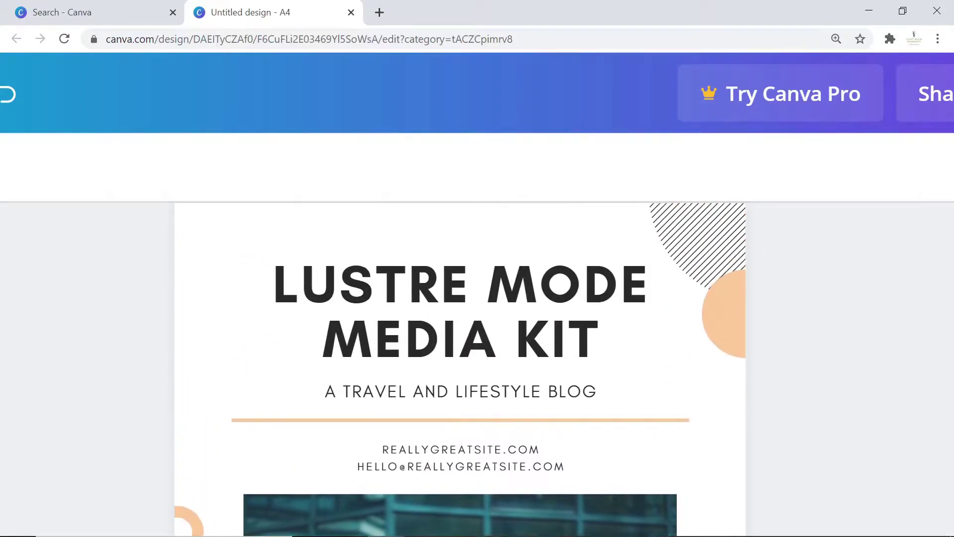
scroll(459, 368, up, 2)
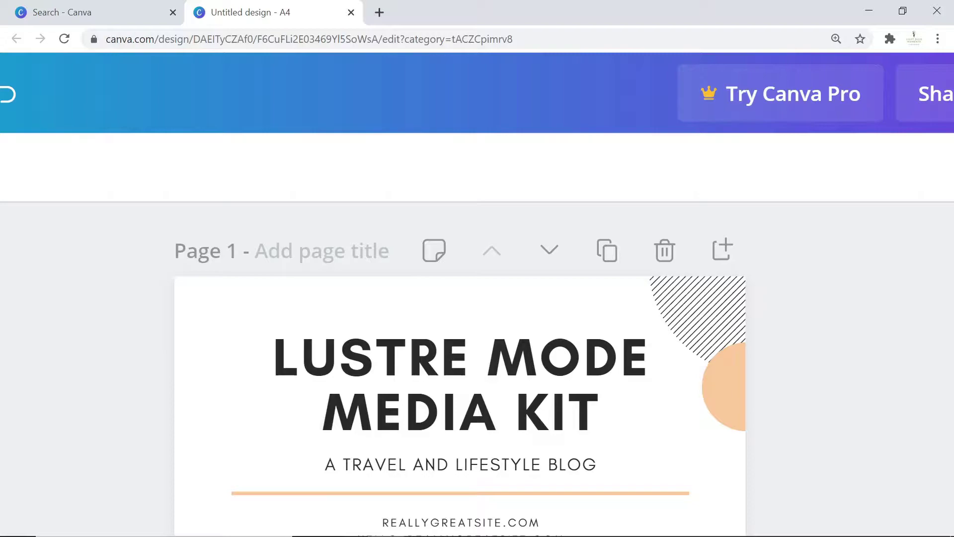
scroll(459, 367, down, 4)
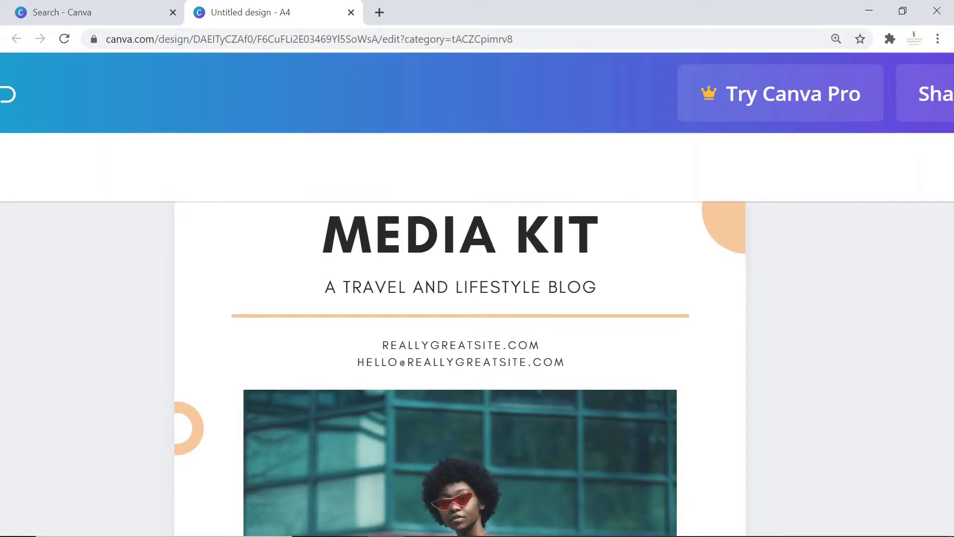
scroll(459, 367, down, 10)
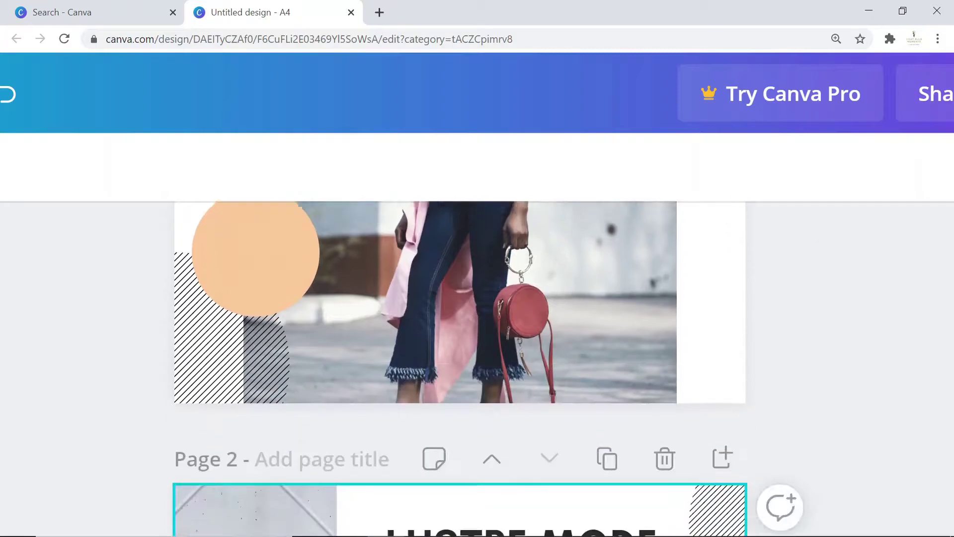
scroll(459, 368, down, 12)
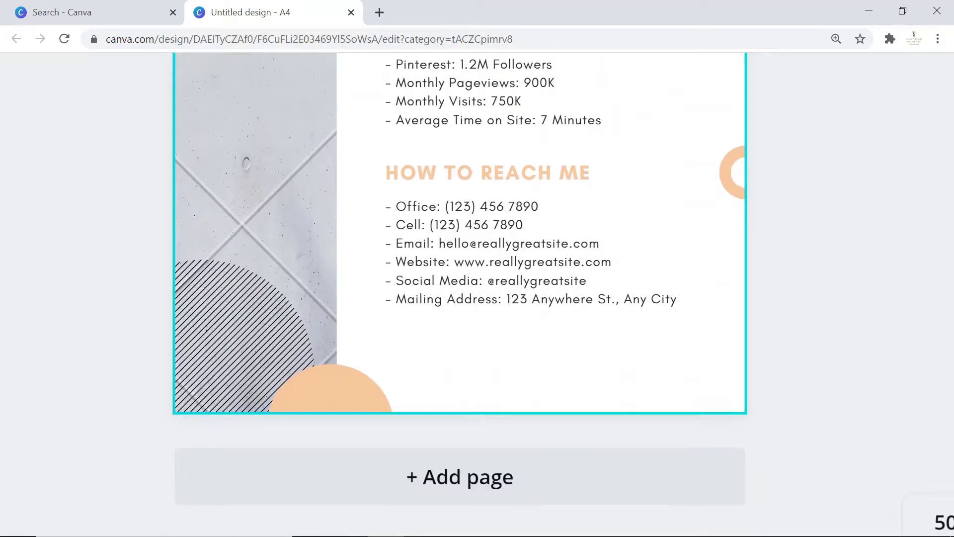
scroll(459, 367, up, 1)
scroll(459, 367, up, 7)
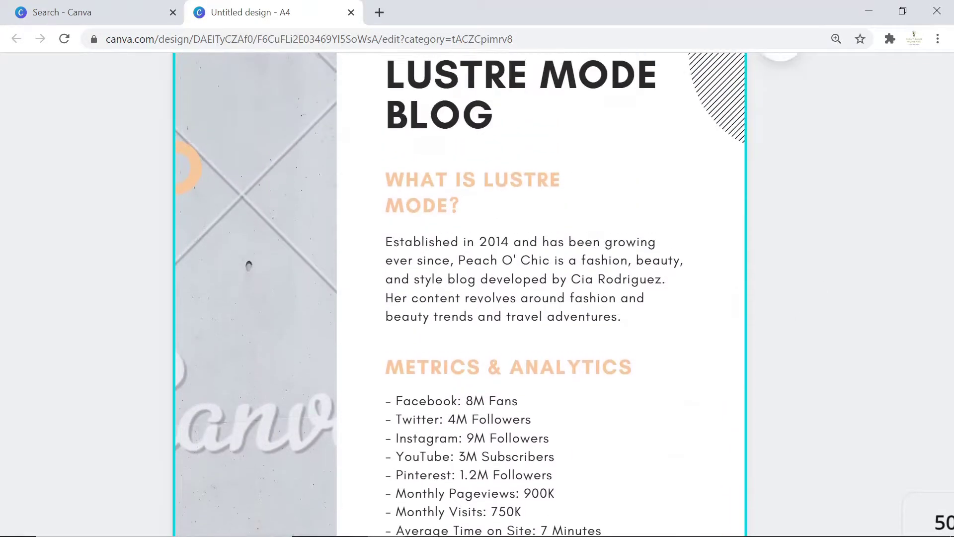
scroll(460, 368, up, 4)
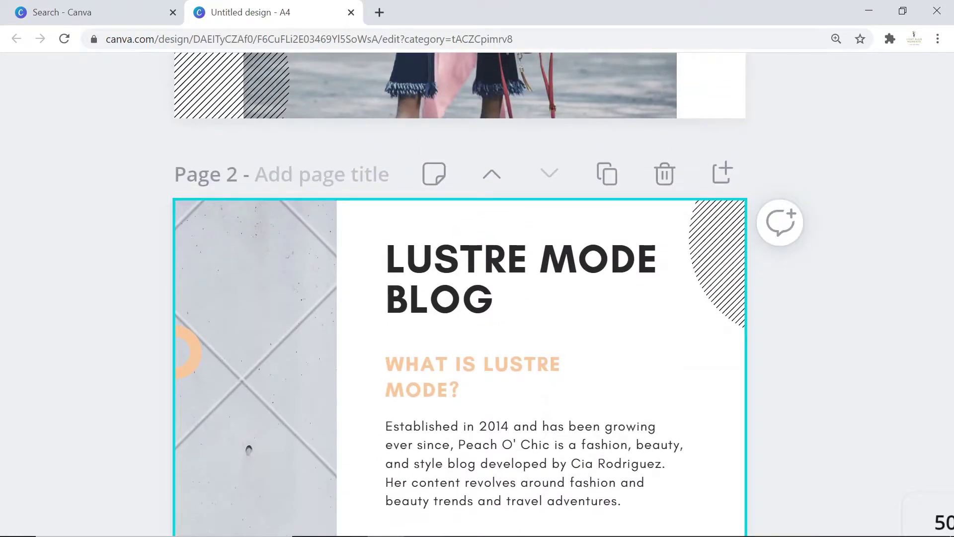
scroll(460, 367, up, 18)
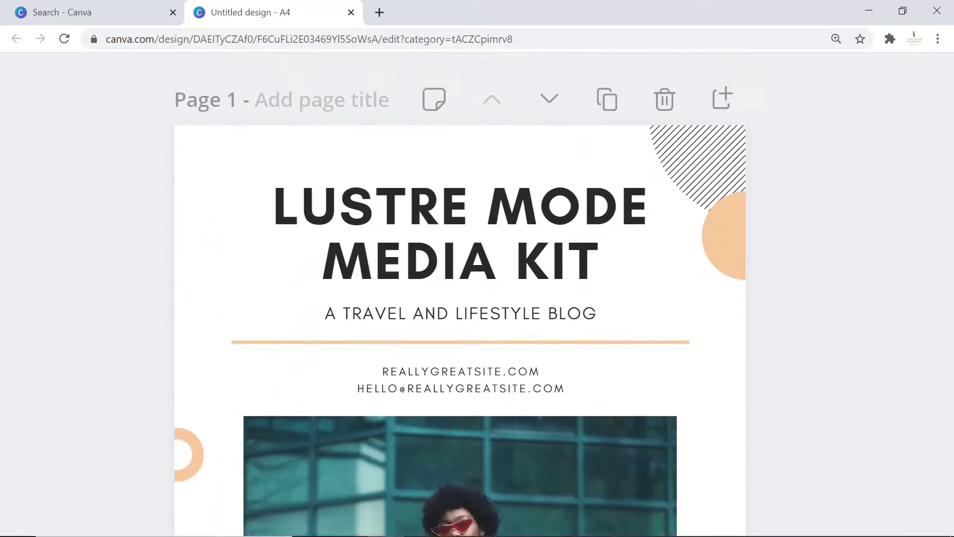
scroll(459, 327, down, 14)
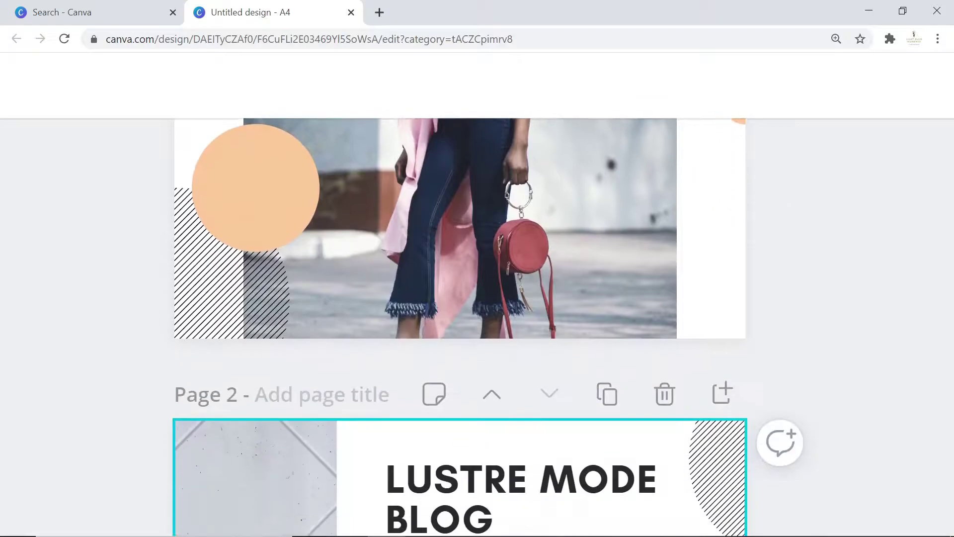
scroll(459, 298, up, 4)
scroll(460, 298, down, 2)
scroll(459, 298, up, 4)
scroll(459, 298, up, 5)
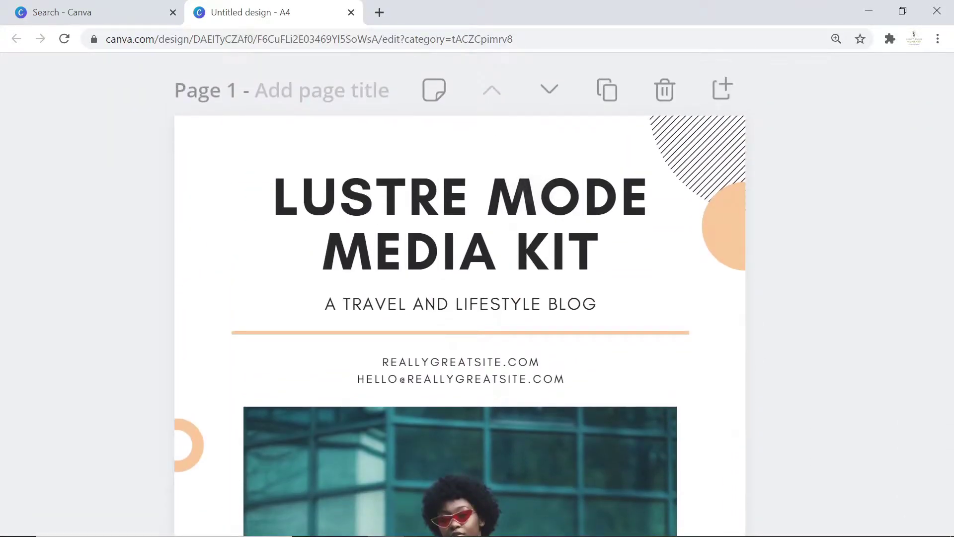
Change the cover heading to LIGHT BULB MOMENTS and the subtitle to EDU TECH.
double_click(460, 223)
text(Light BULB MOMENTS)
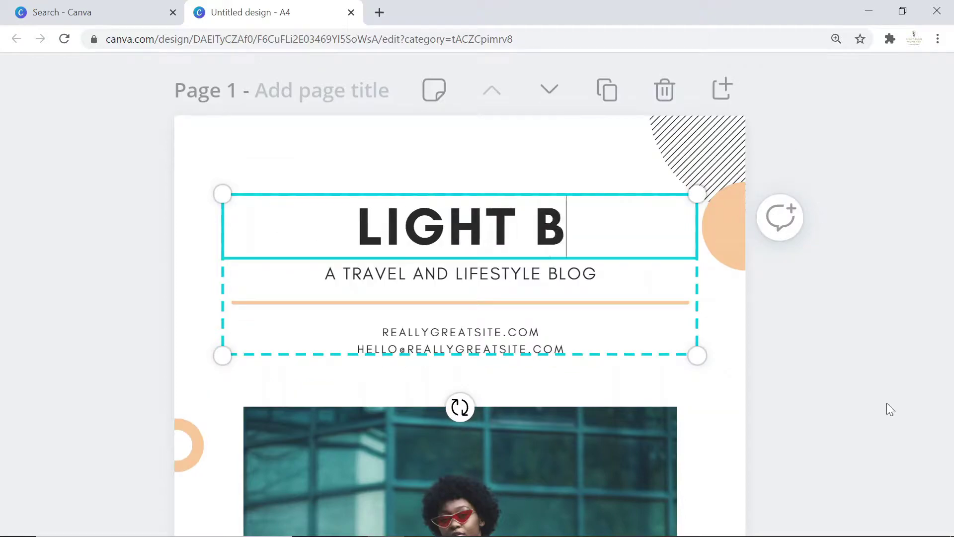
click(324, 304)
key(ctrl+a)
text(E)
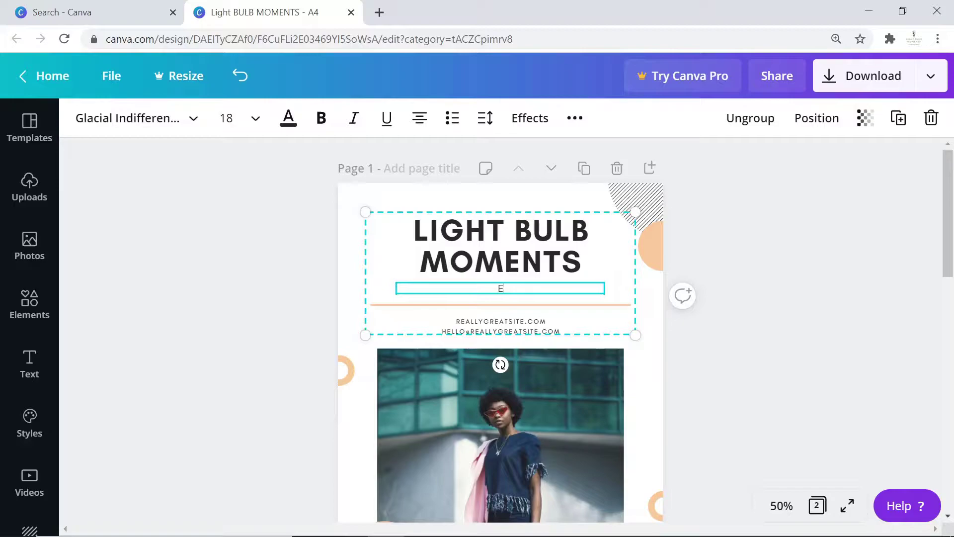
text(DU TECH)
Change the website and e-mail contact lines to the LIGHTBULBMOMENTS.COM domain.
click(541, 329)
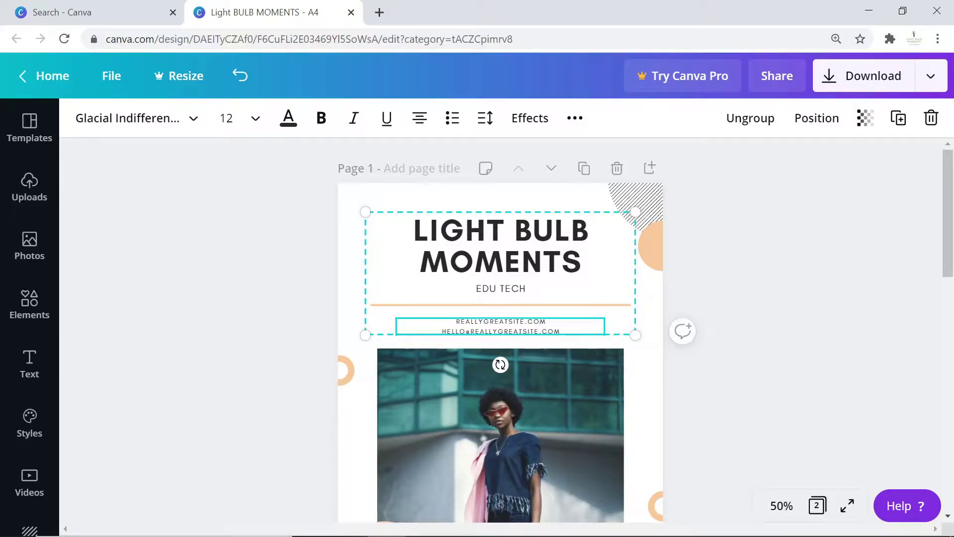
drag(456, 321, 519, 321)
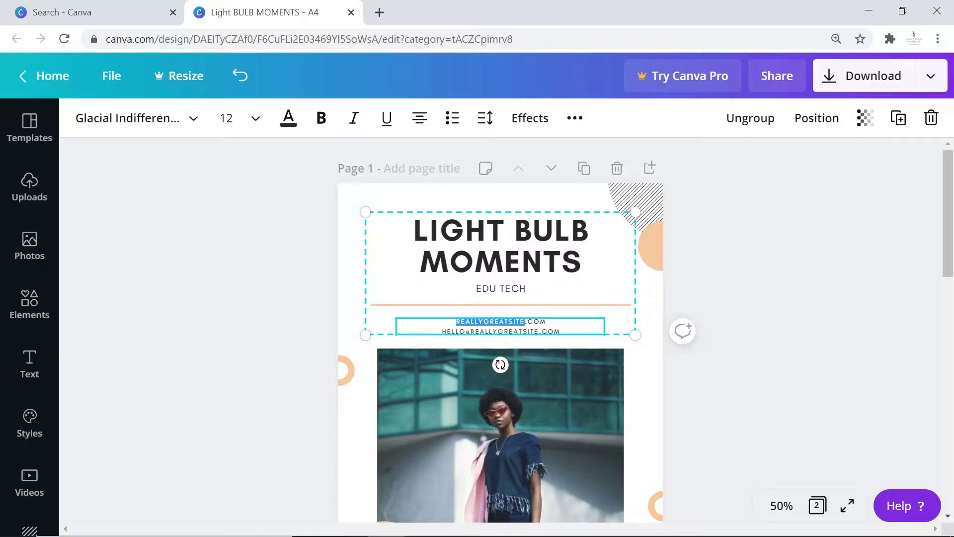
text(LIGHTBULBMO)
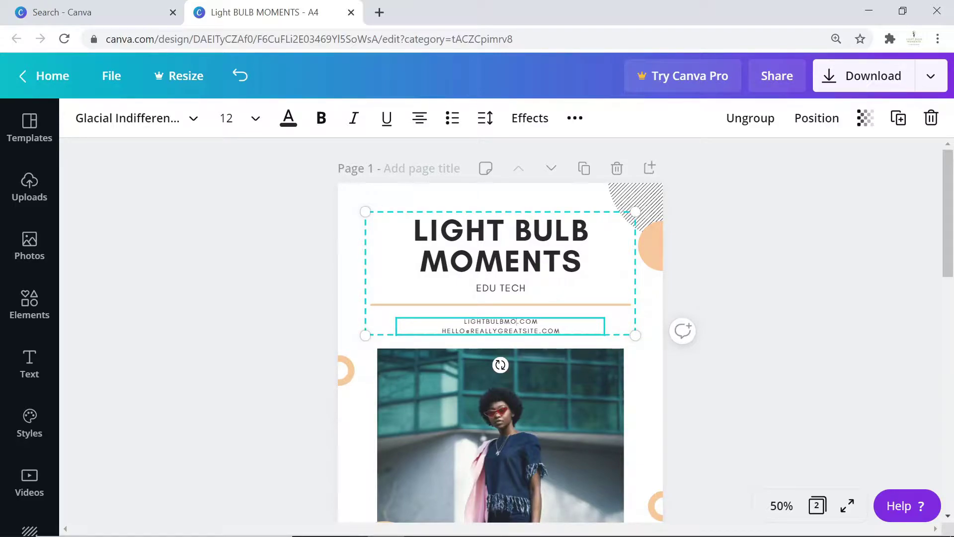
text(MENTS)
drag(539, 331, 441, 330)
text(INFOR)
key(BackSpace)
key(Escape)
double_click(511, 331)
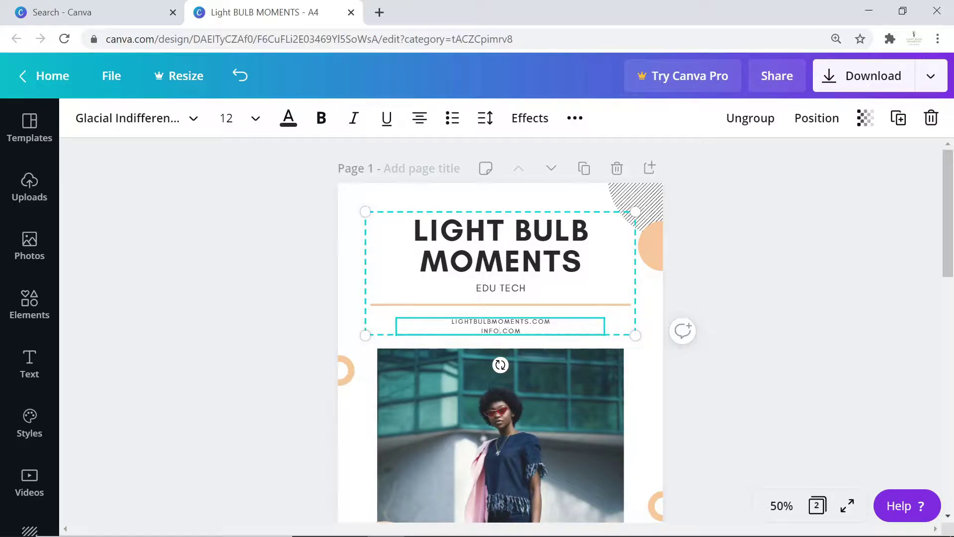
key(shift+Left)
key(shift+Left)
key(shift+Left)
key(shift+Left)
key(BackSpace)
Open the Photos library and search for Computer images.
key(Escape)
scroll(530, 285, down, 3)
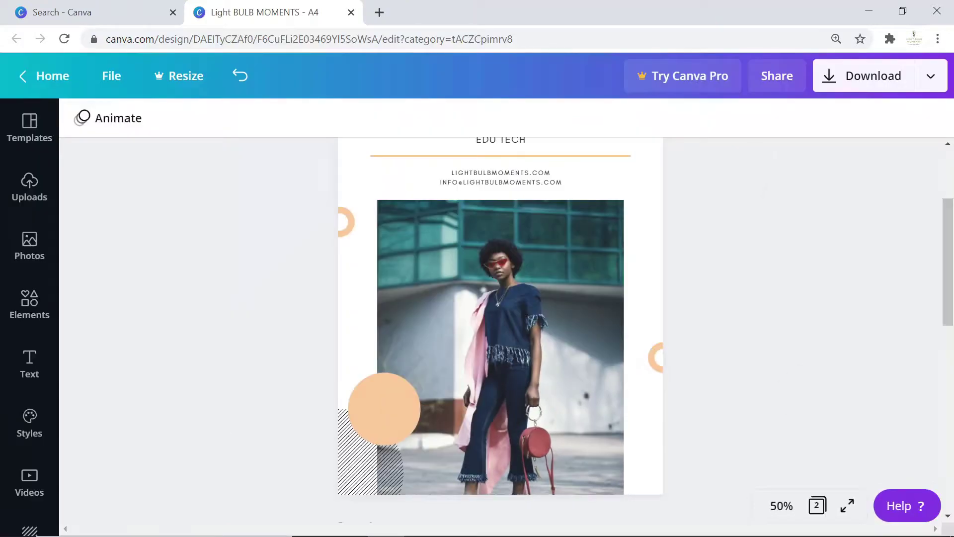
scroll(500, 328, up, 2)
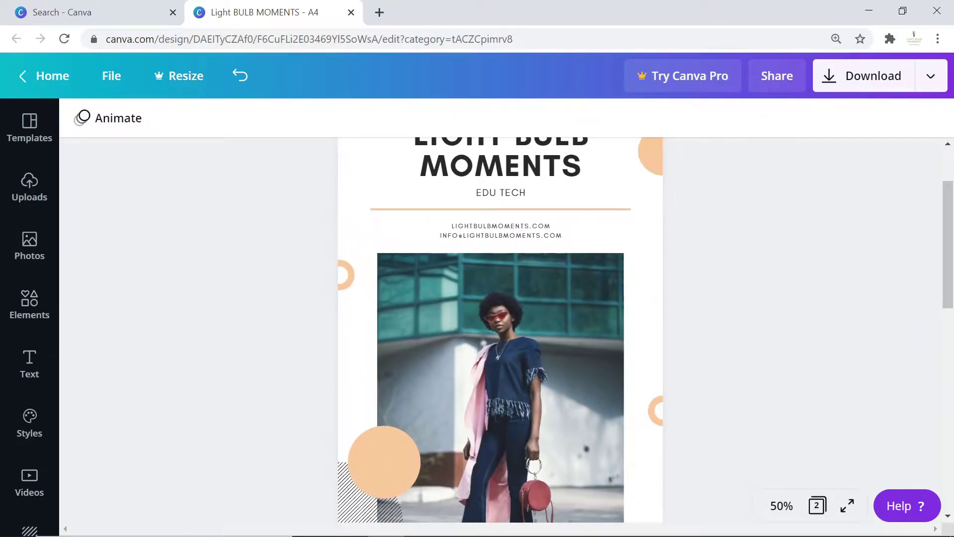
scroll(204, 215, up, 1)
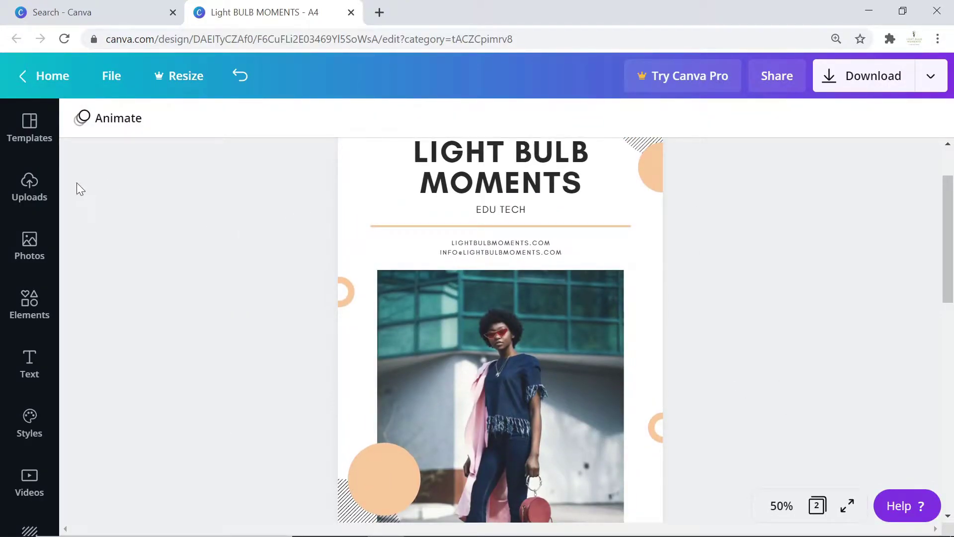
click(29, 246)
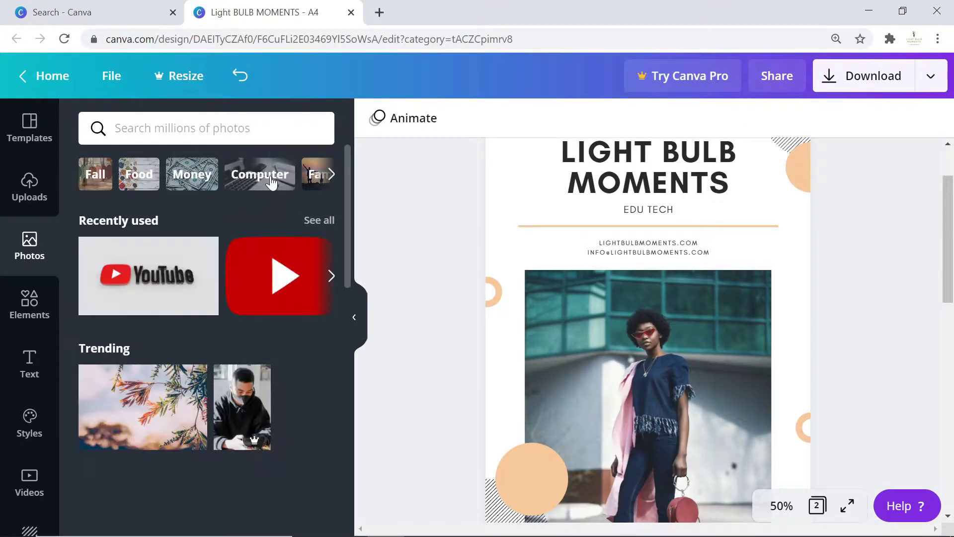
click(270, 175)
scroll(338, 369, down, 3)
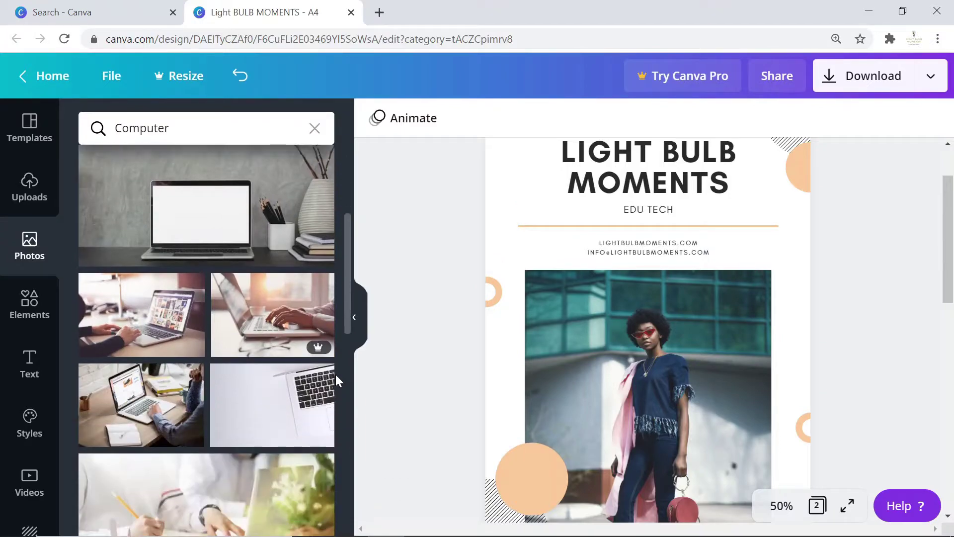
Replace the cover photo with the grayscale laptop-with-phone image.
drag(272, 245, 746, 348)
scroll(820, 337, down, 5)
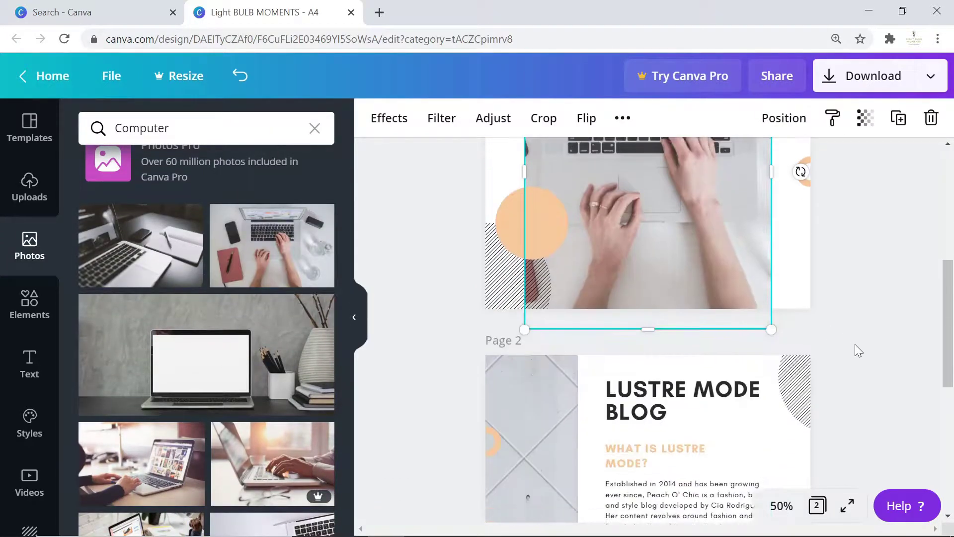
scroll(798, 274, up, 4)
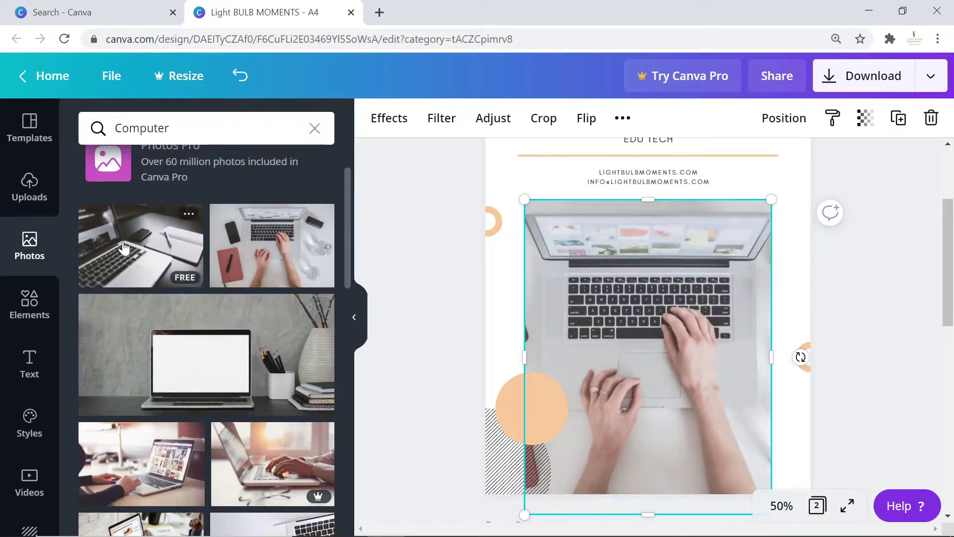
drag(127, 253, 774, 331)
click(877, 334)
Scroll through the Computer photo results.
scroll(876, 334, up, 1)
scroll(877, 334, down, 4)
scroll(298, 345, down, 5)
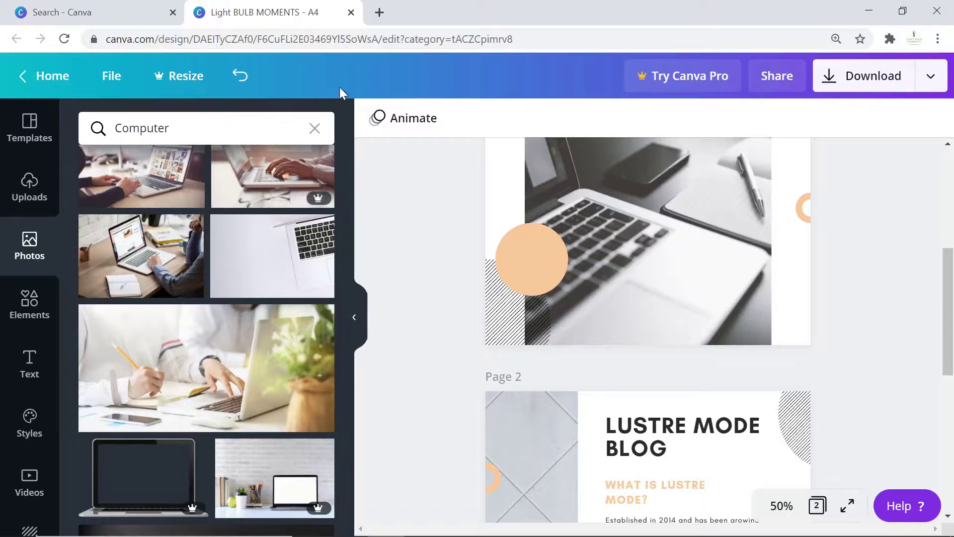
scroll(316, 298, up, 3)
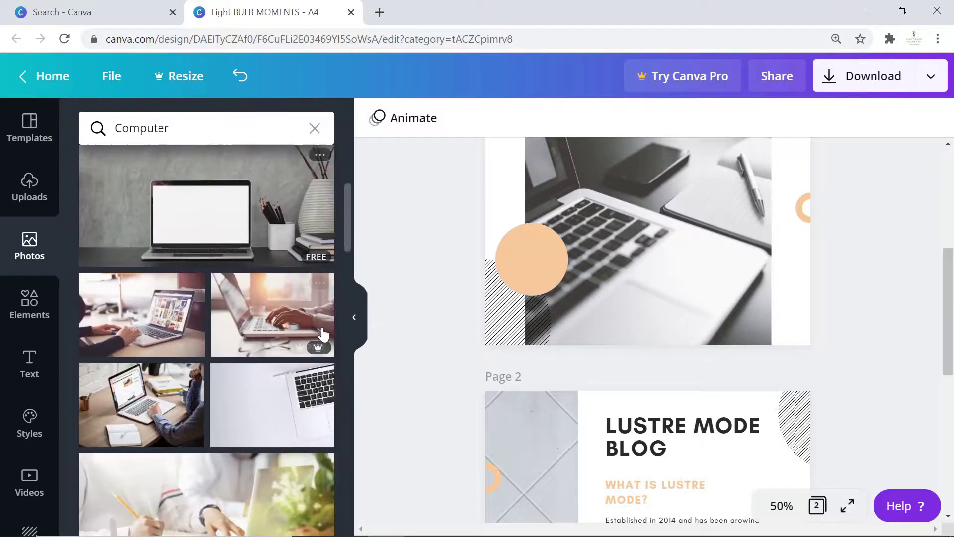
mouse_move(317, 354)
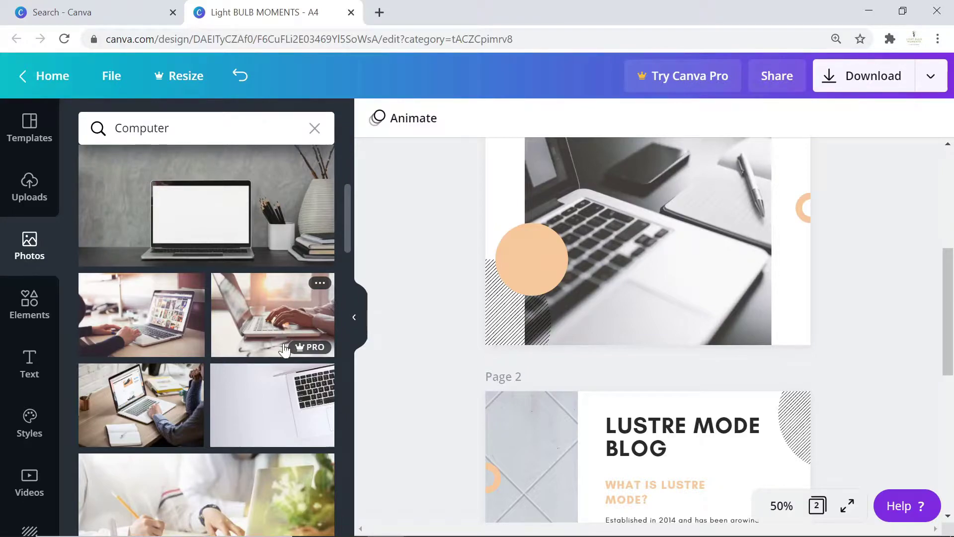
mouse_move(303, 347)
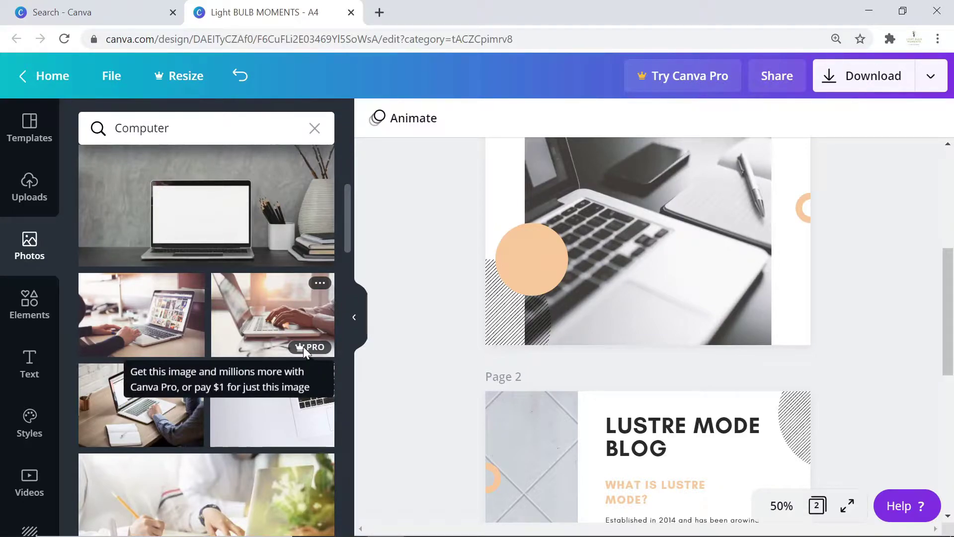
scroll(249, 330, down, 5)
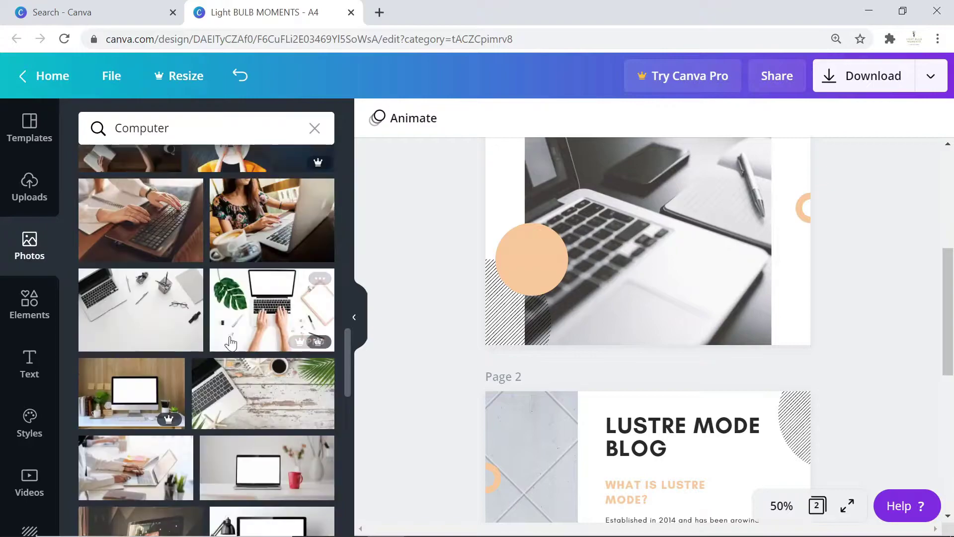
scroll(239, 308, down, 3)
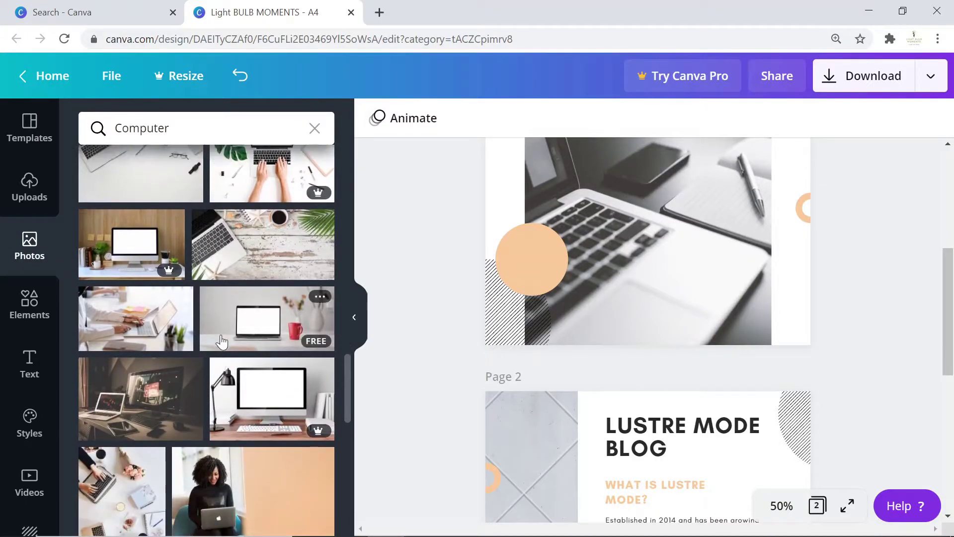
scroll(268, 224, down, 2)
Undo the last change, then colour the peach circle, top-right half-circle and left ring green.
key(ctrl+z)
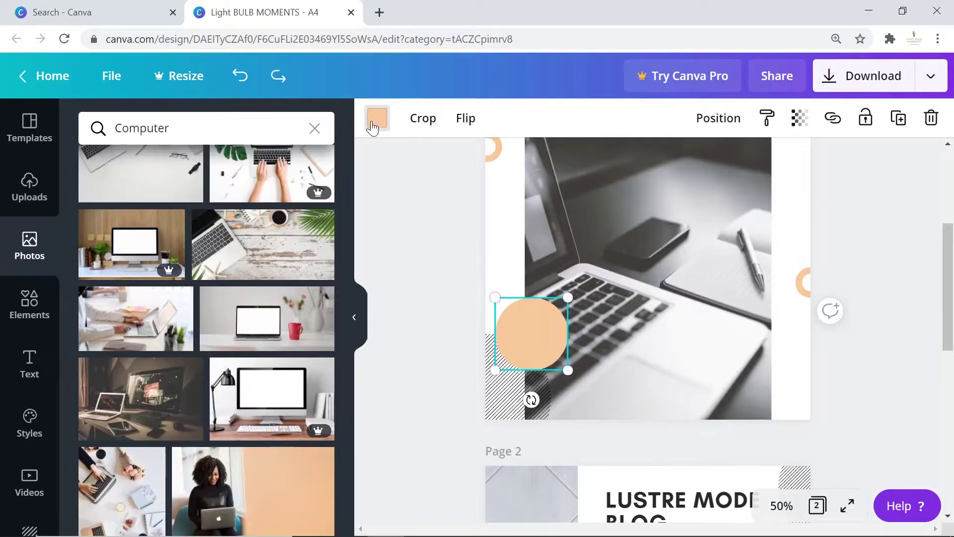
click(377, 118)
scroll(199, 410, down, 2)
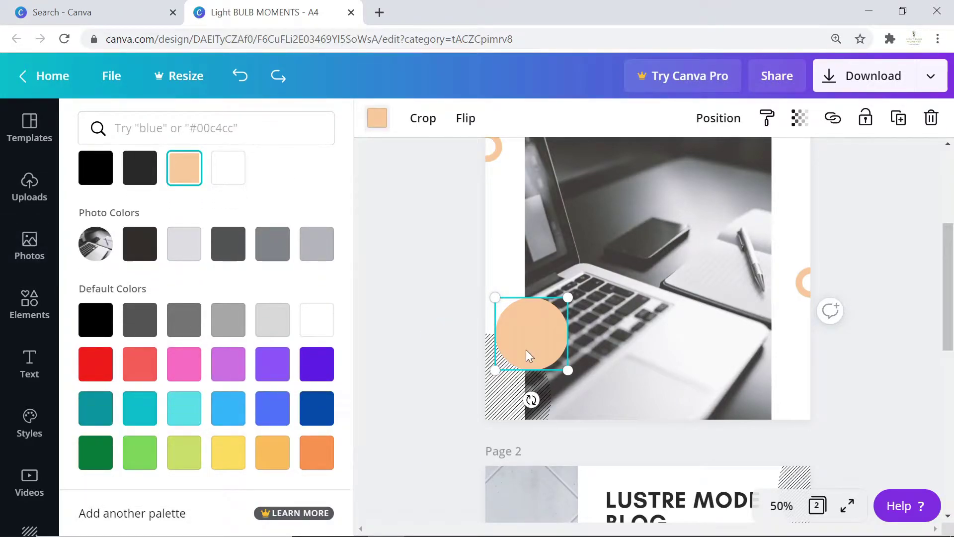
click(139, 451)
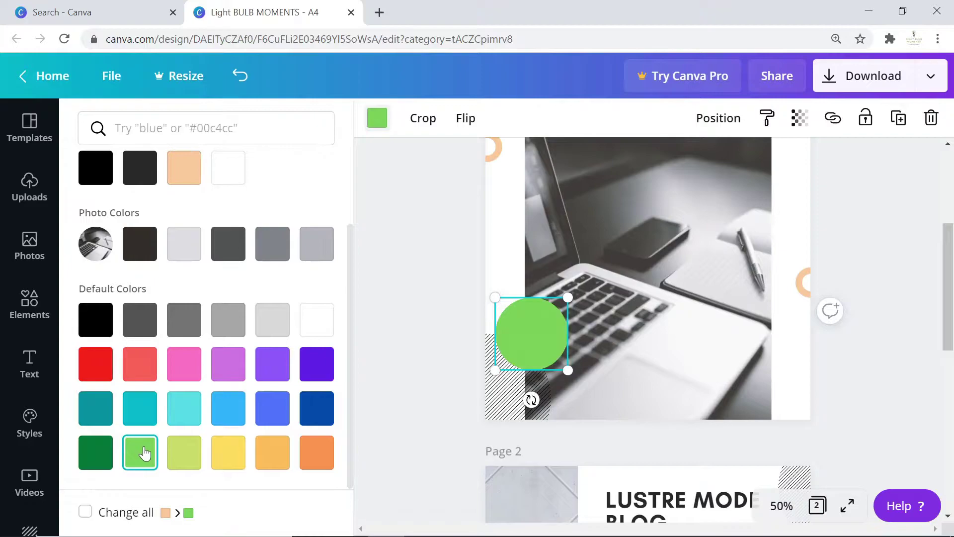
key(Tab)
click(139, 451)
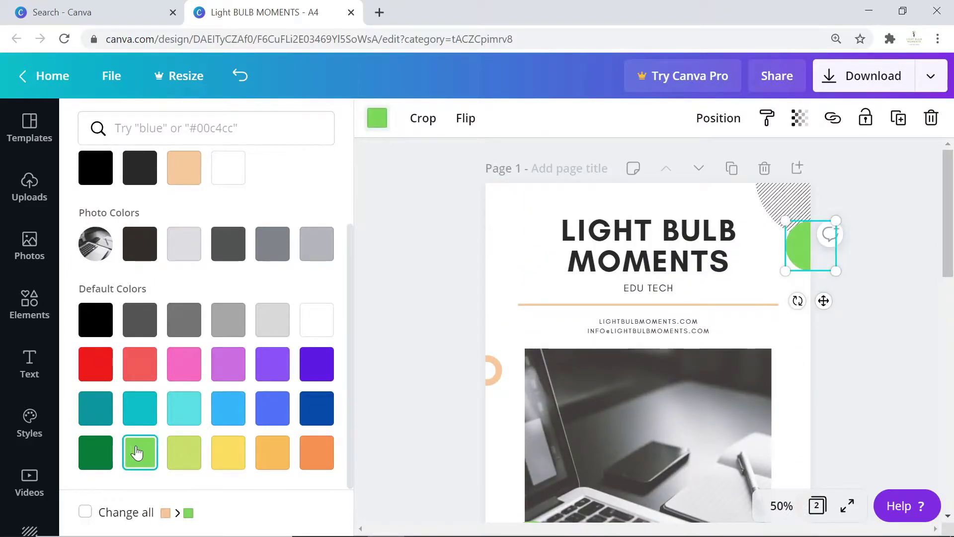
key(Tab)
click(139, 452)
key(Tab)
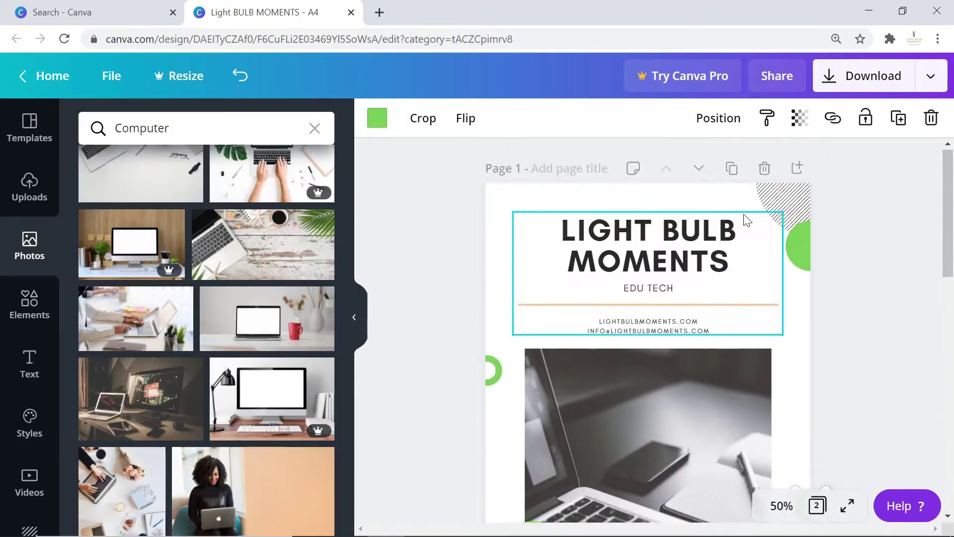
Retitle the page 2 heading ABOUT.
click(893, 214)
key(Tab)
key(Return)
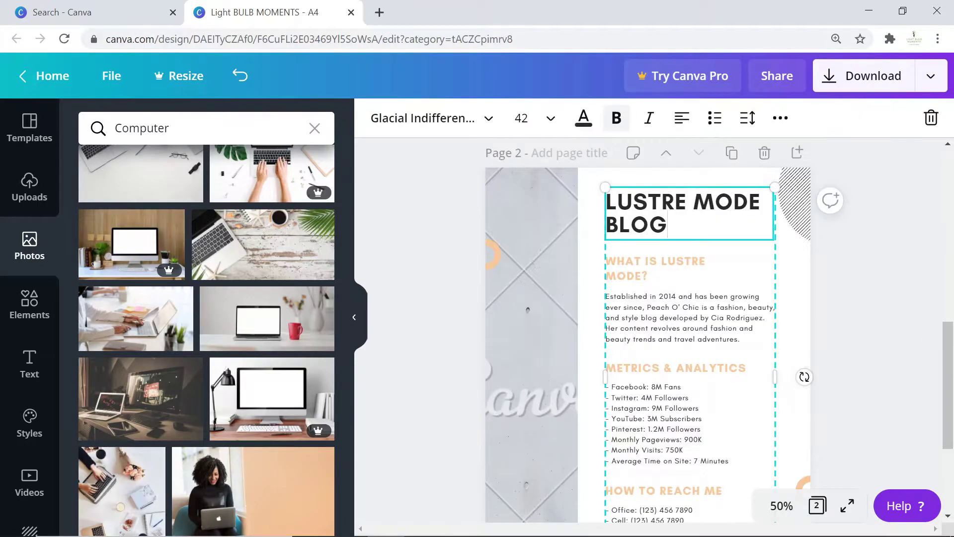
key(ctrl+a)
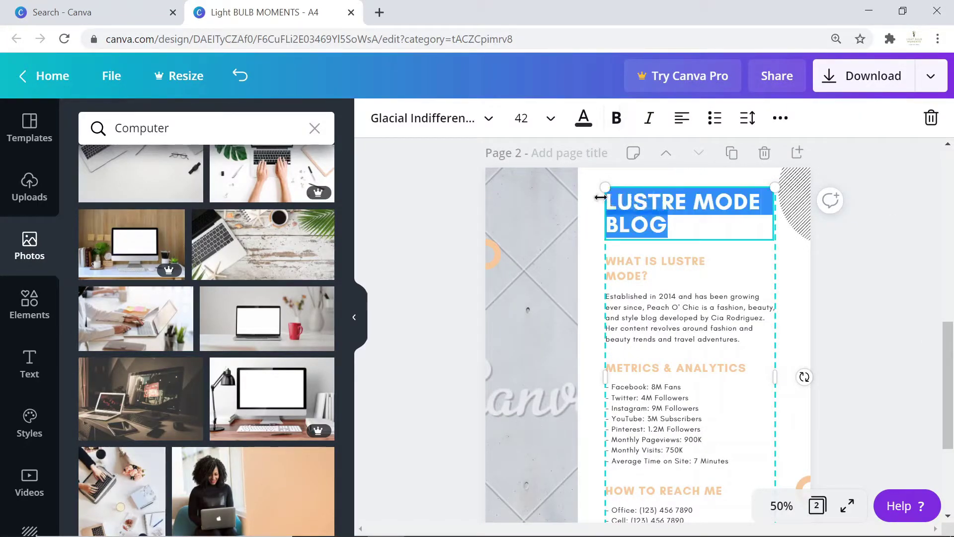
text(ABOUT)
click(670, 282)
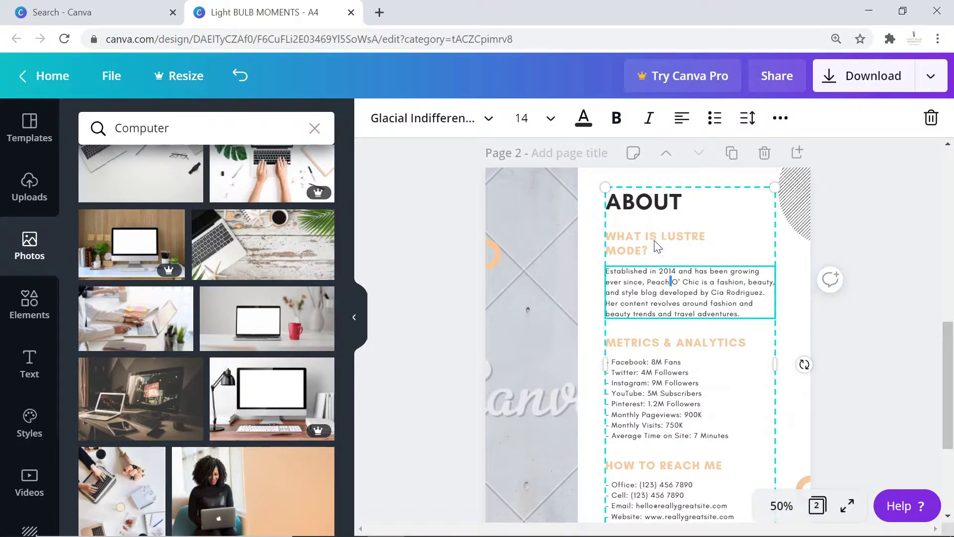
scroll(852, 184, up, 10)
scroll(896, 268, down, 6)
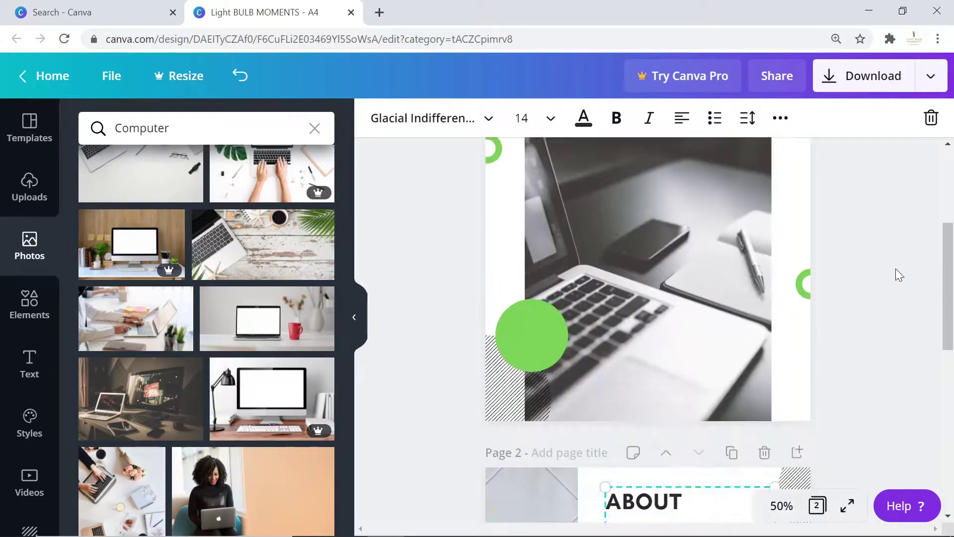
scroll(903, 255, down, 3)
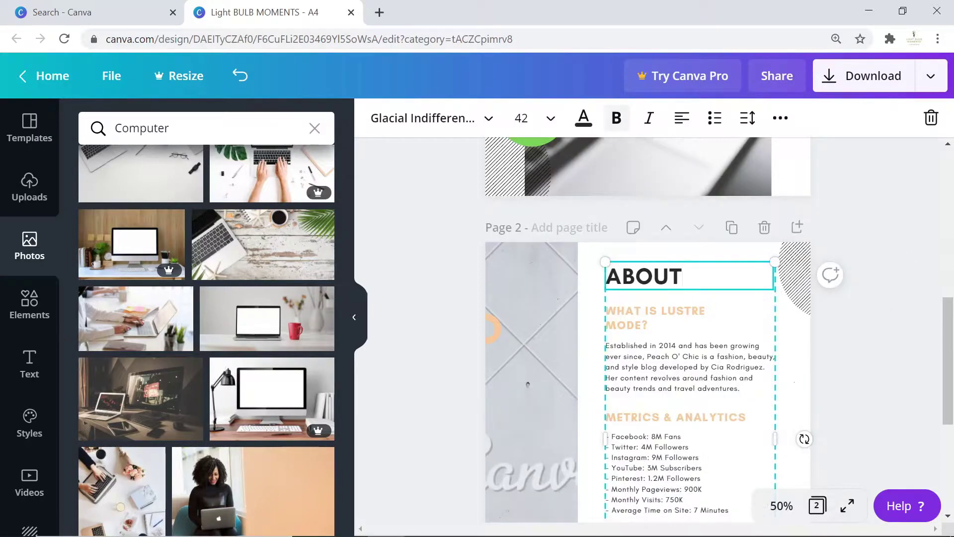
Replace the intro paragraph under LIGHT BULB MOMENTS with a placeholder bio about content and awards.
click(858, 316)
scroll(639, 318, down, 2)
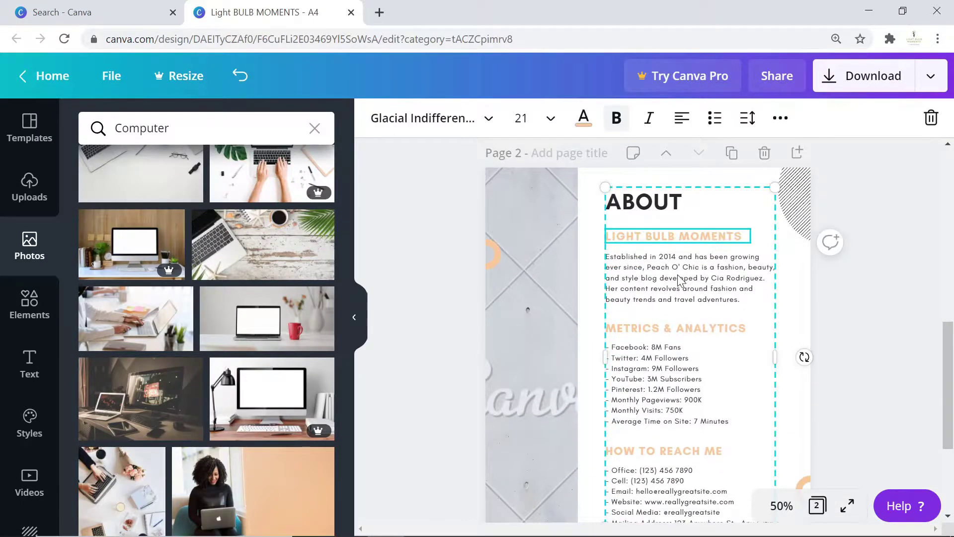
click(681, 281)
double_click(680, 281)
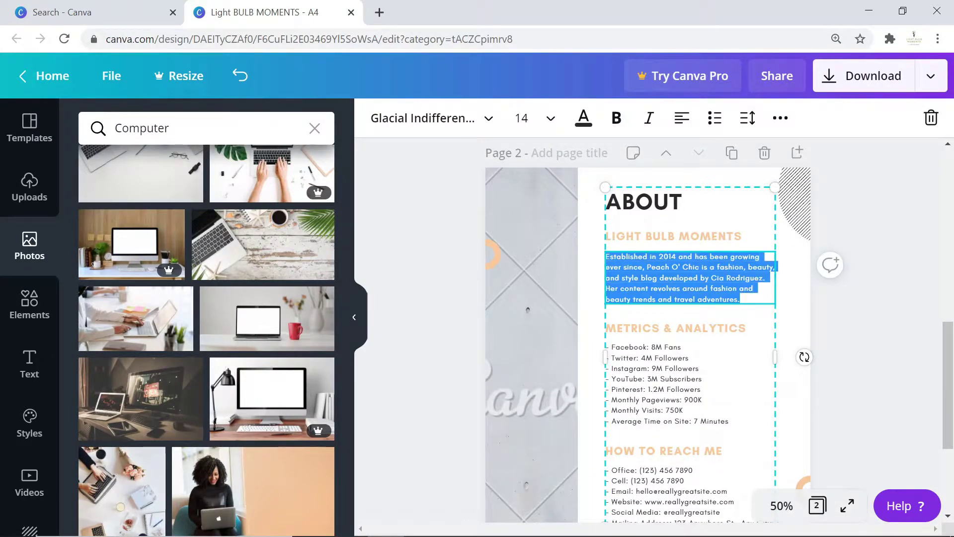
key(BackSpace)
text(I am a ....)
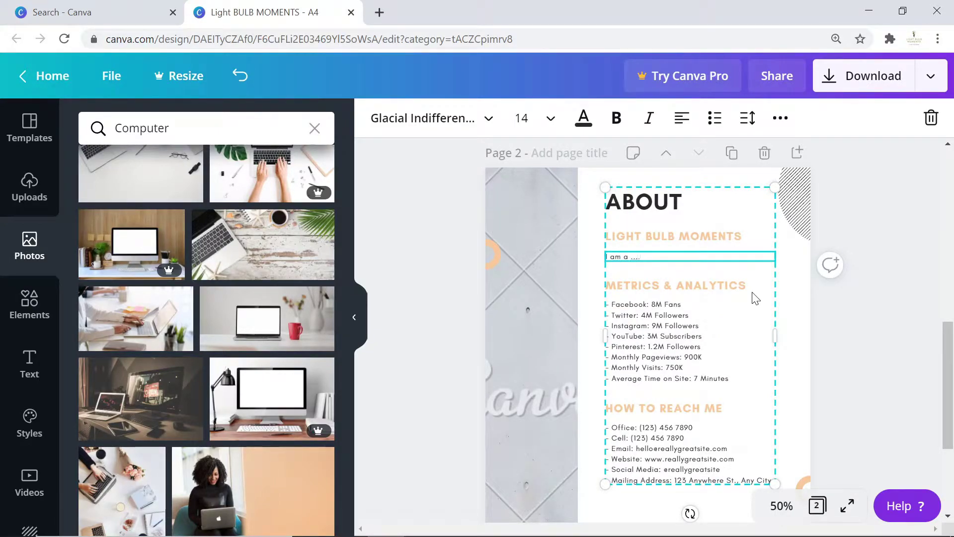
text(I create content on xyz. I have built a reco)
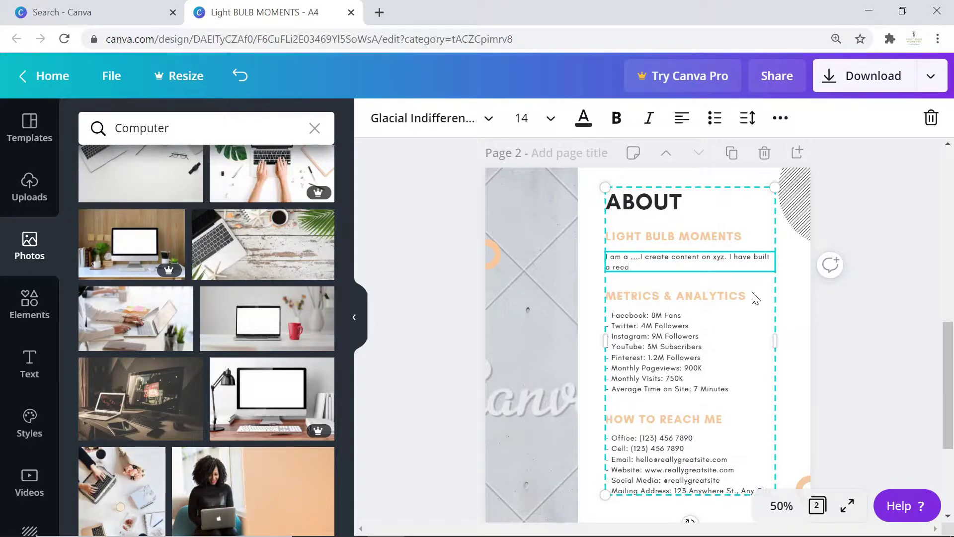
text(rd of abc. I have won awards on 123. I w)
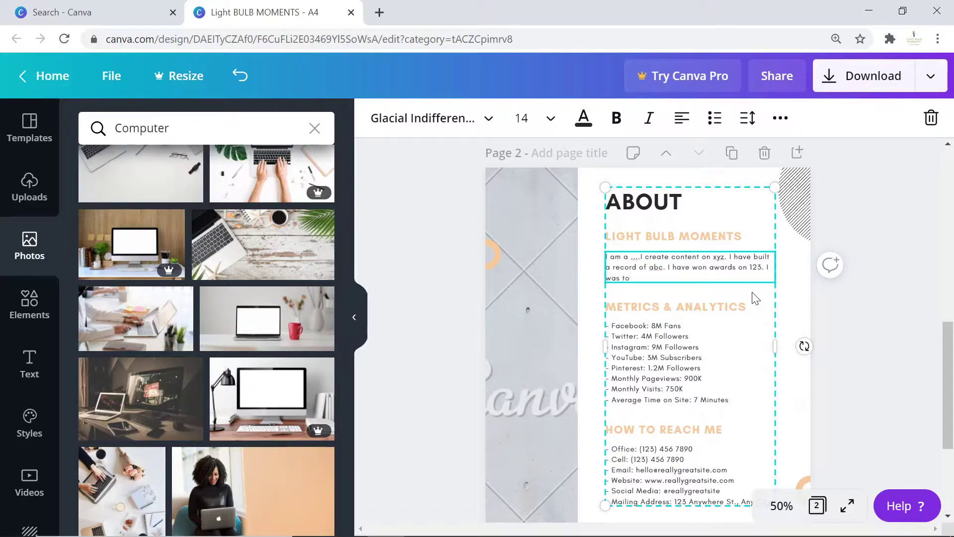
text(as top on xyz charts etc)
Hide the Photos panel and delete the Pinterest line from the metrics list.
click(657, 361)
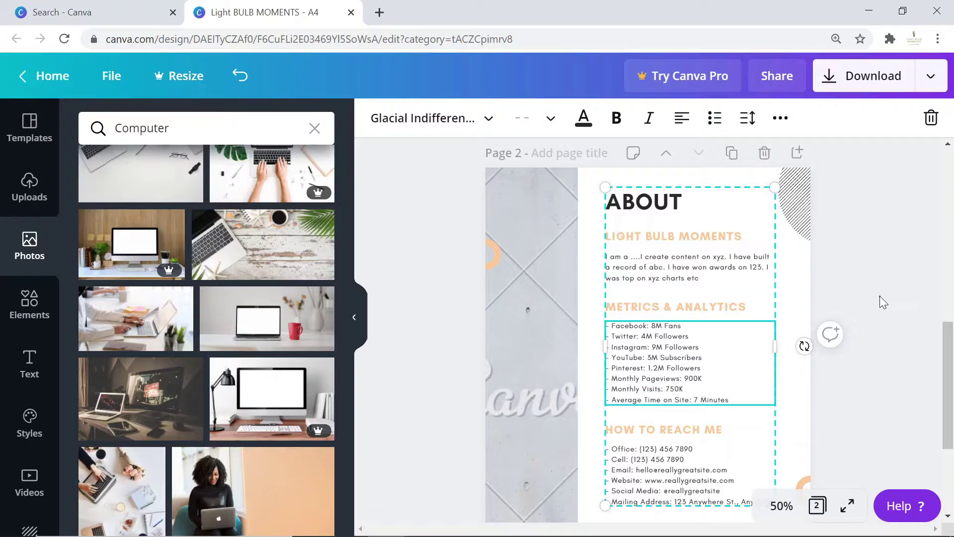
click(880, 296)
click(354, 316)
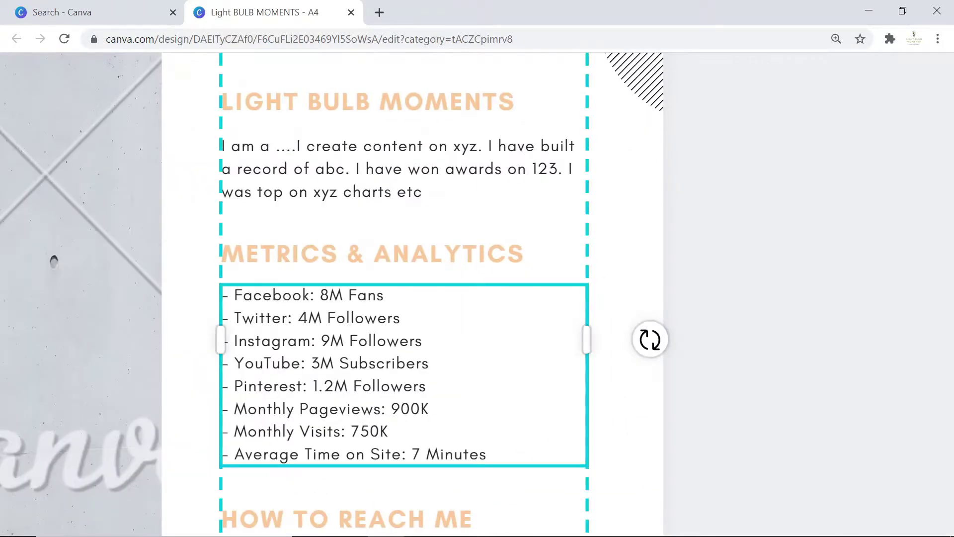
key(Escape)
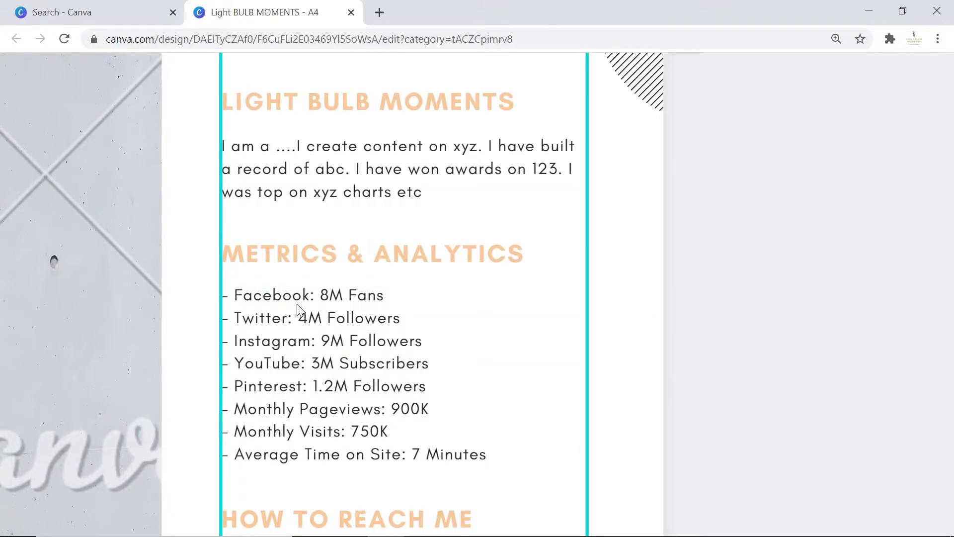
click(310, 296)
double_click(352, 298)
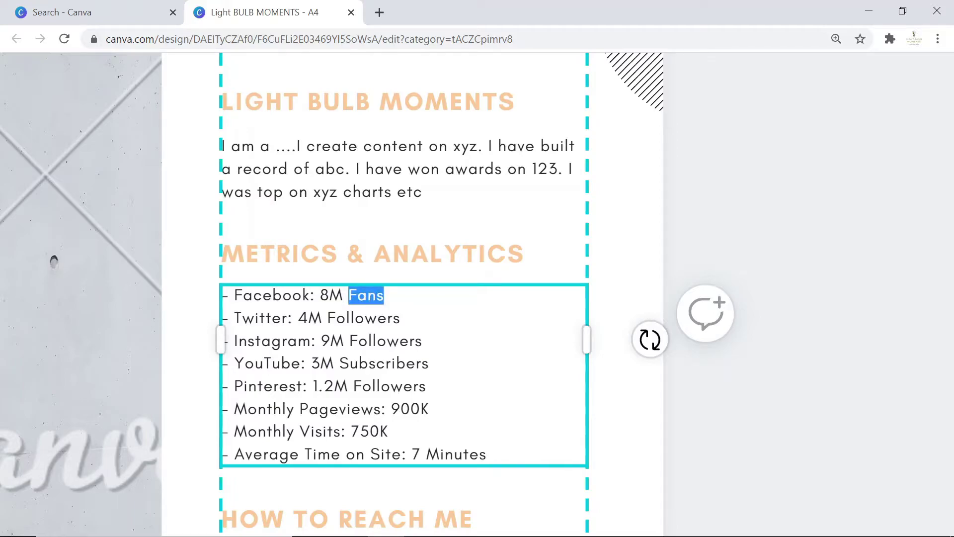
click(328, 295)
click(335, 317)
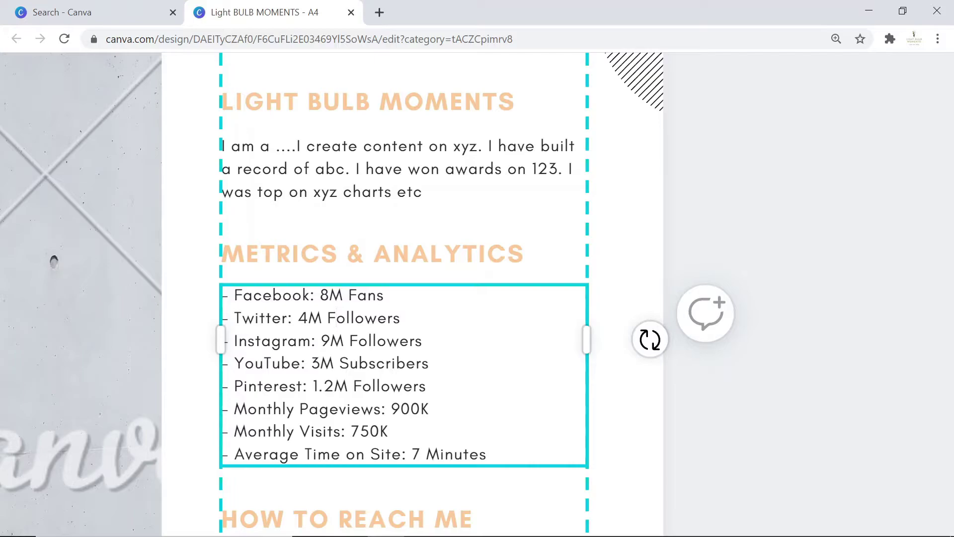
drag(426, 385, 213, 387)
key(BackSpace)
key(BackSpace)
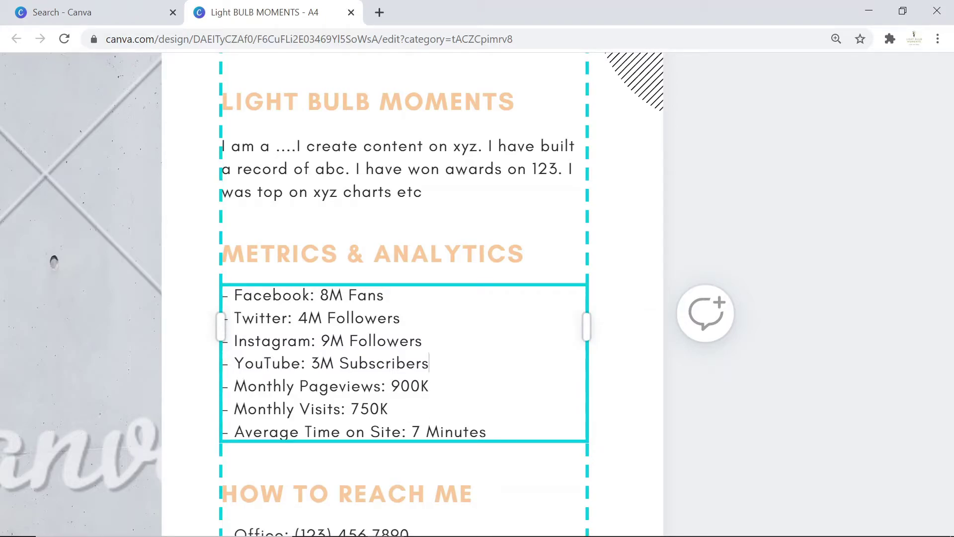
Relabel the metrics as Views on YouTube, Monthly Visits Instagram and Average Time on YouTube.
click(339, 385)
key(BackSpace)
key(BackSpace)
key(BackSpace)
key(BackSpace)
click(338, 385)
text(on You)
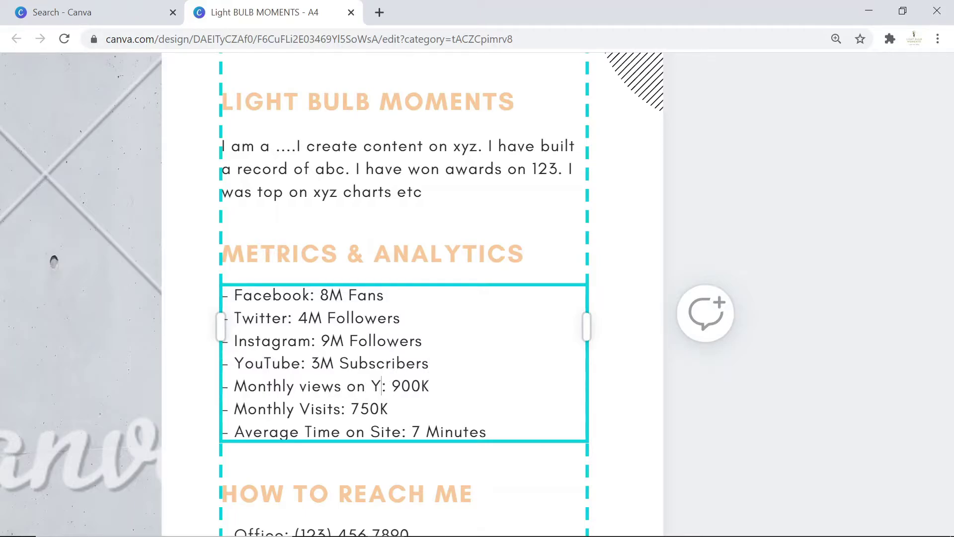
text(Tube)
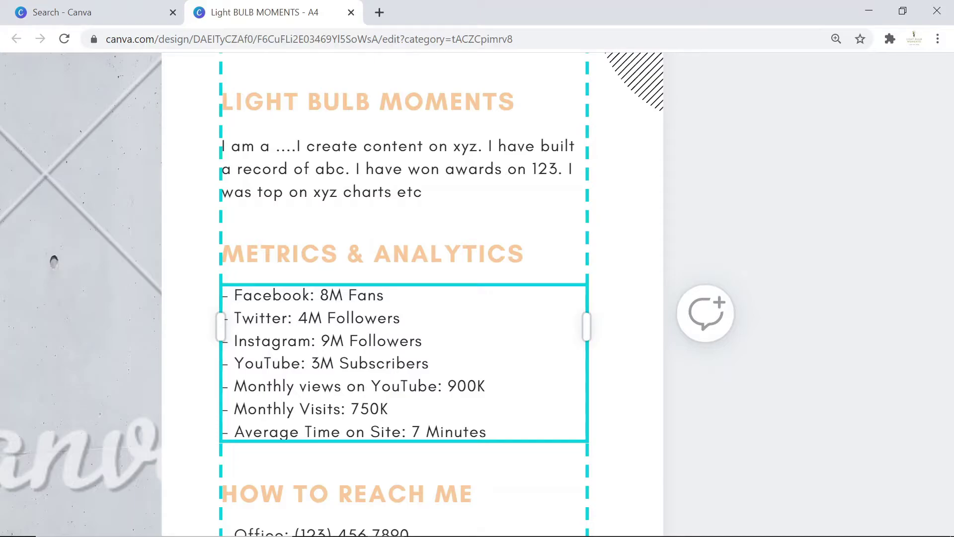
click(347, 409)
text(Instagram)
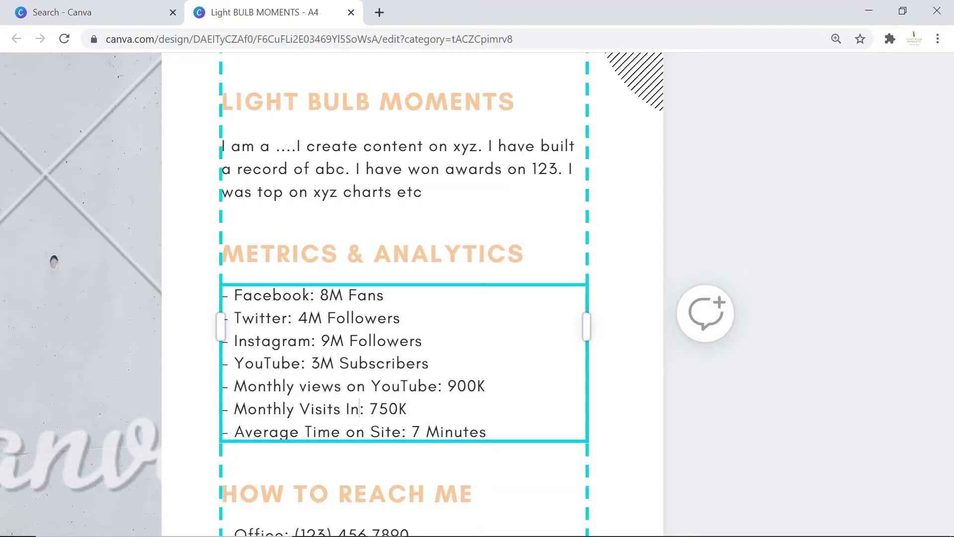
scroll(413, 293, down, 1)
key(BackSpace)
key(BackSpace)
key(BackSpace)
key(BackSpace)
text(YouTube)
click(584, 202)
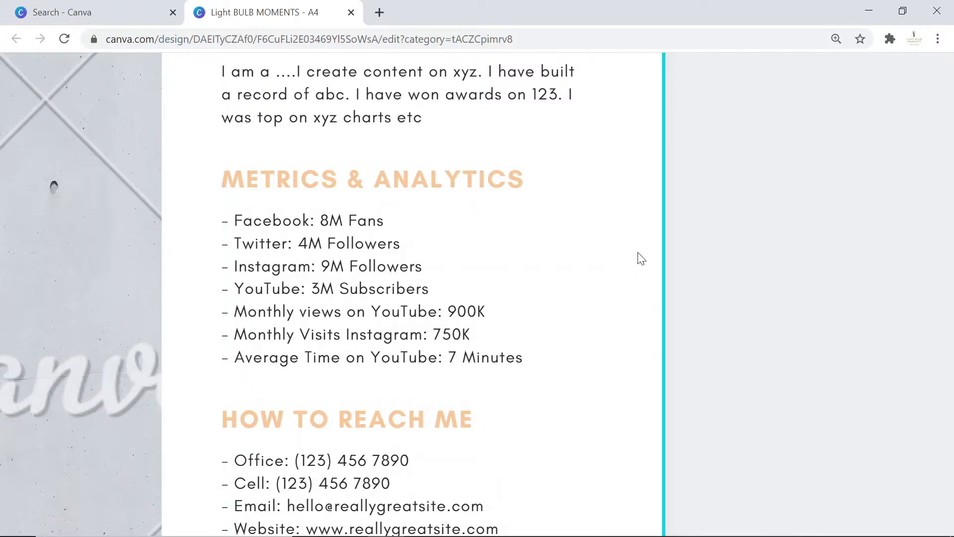
Change the metric values to 900+K and 7+ Minutes.
scroll(425, 207, down, 3)
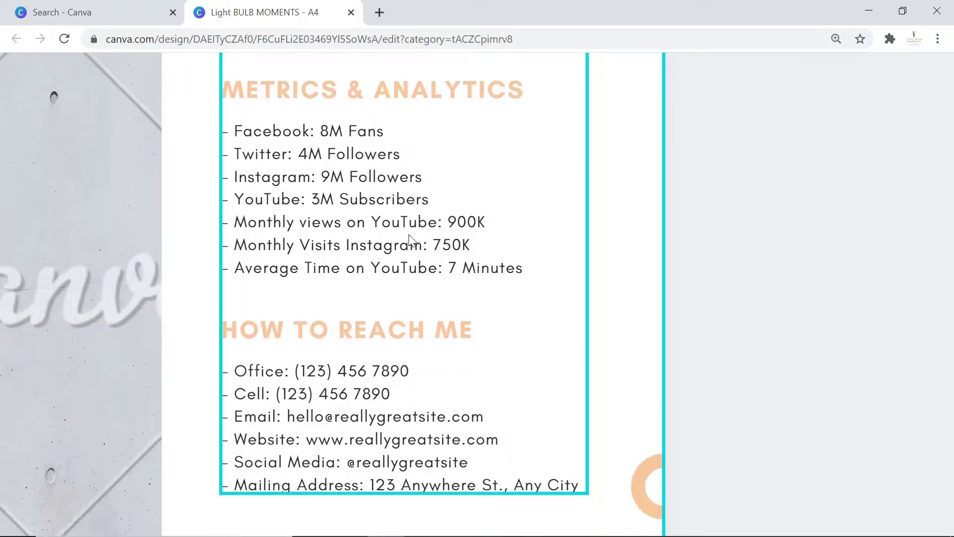
scroll(387, 221, up, 6)
scroll(388, 224, down, 3)
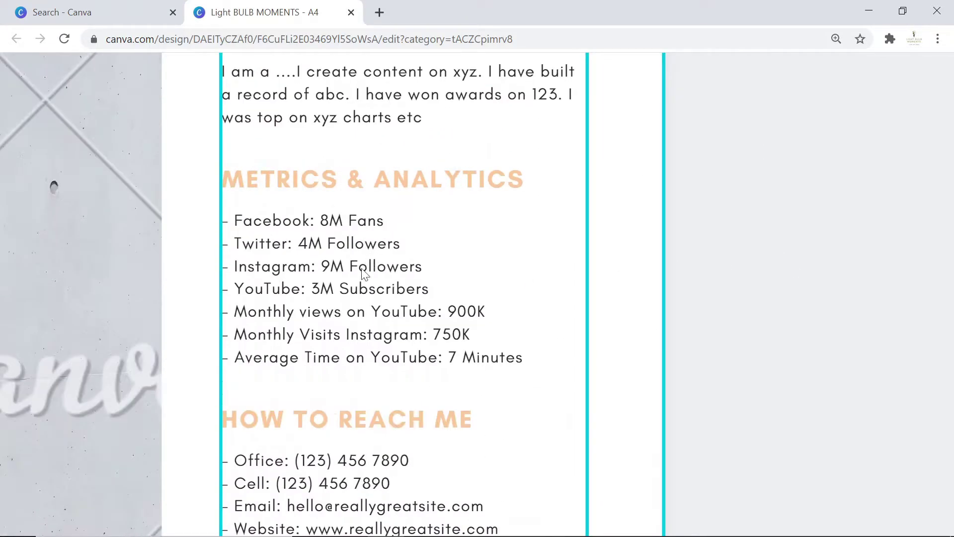
click(470, 316)
double_click(470, 316)
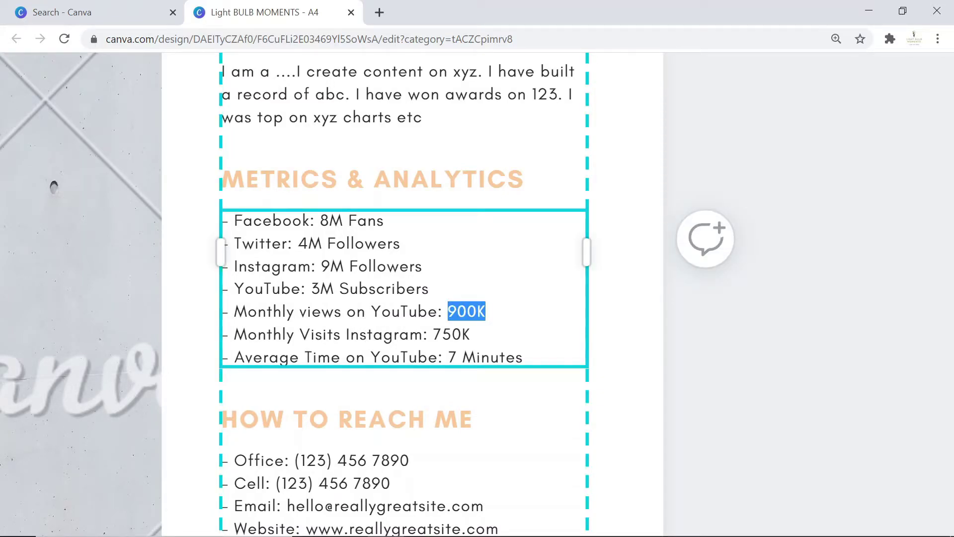
click(467, 311)
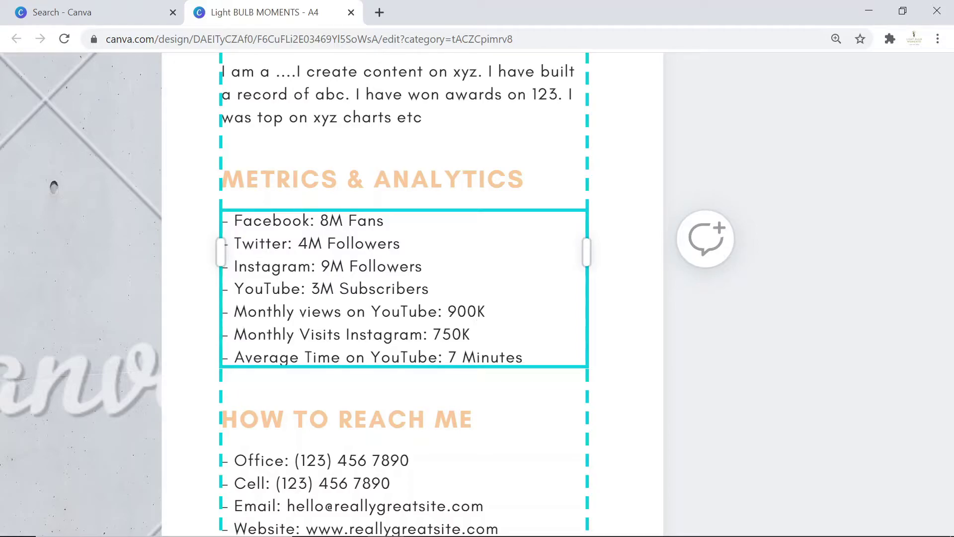
text(+)
double_click(491, 357)
click(458, 356)
text(+)
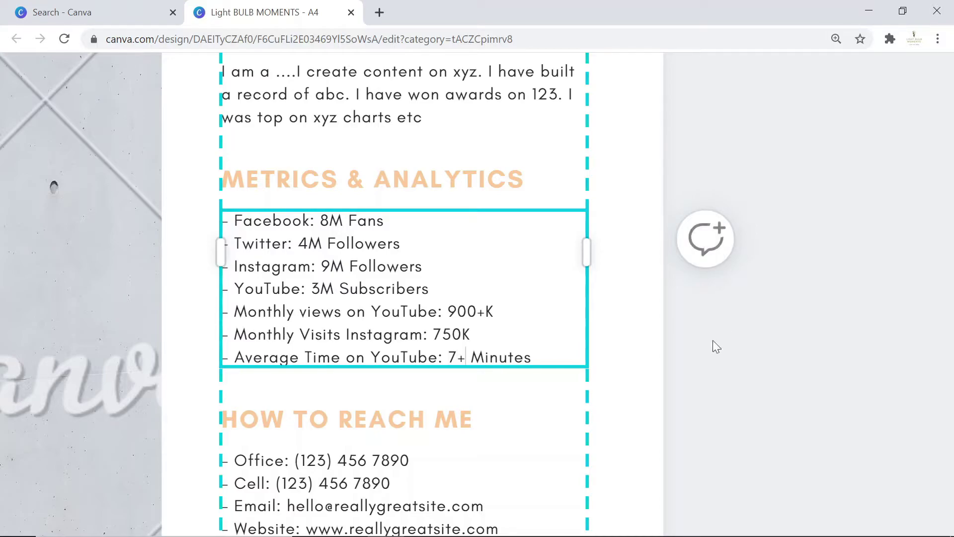
click(730, 343)
scroll(324, 188, down, 5)
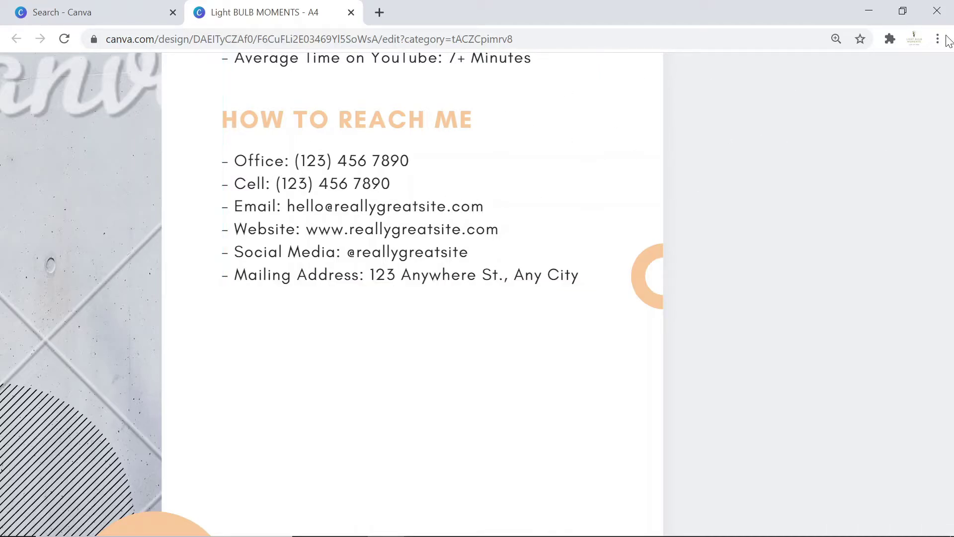
Delete the Office line from the How to Reach Me list.
click(325, 165)
drag(327, 164, 337, 164)
click(265, 160)
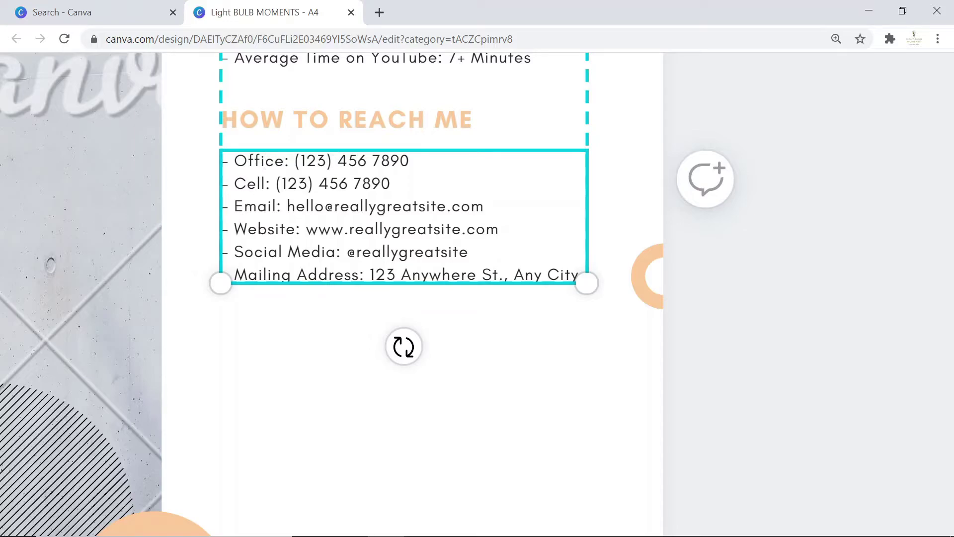
scroll(367, 293, down, 1)
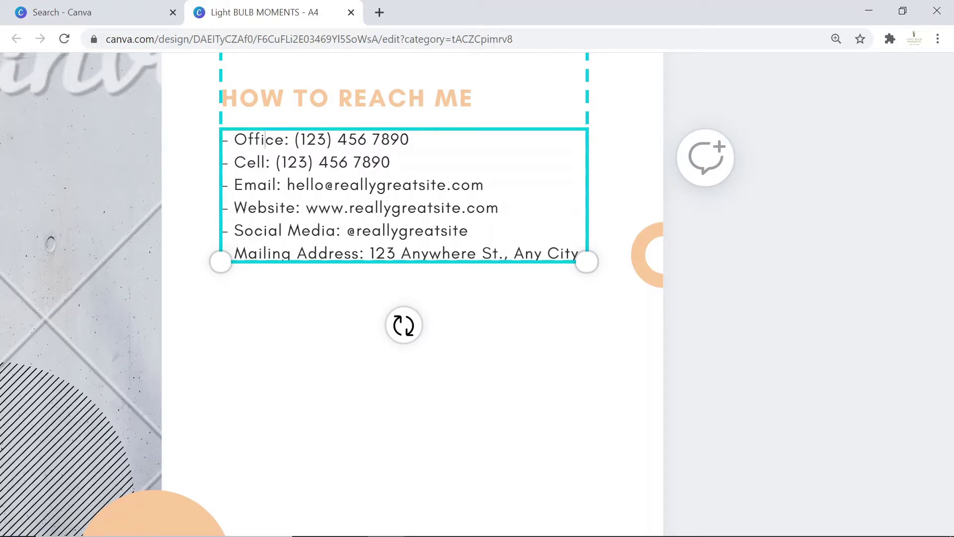
triple_click(264, 140)
drag(468, 230, 213, 135)
drag(409, 139, 232, 139)
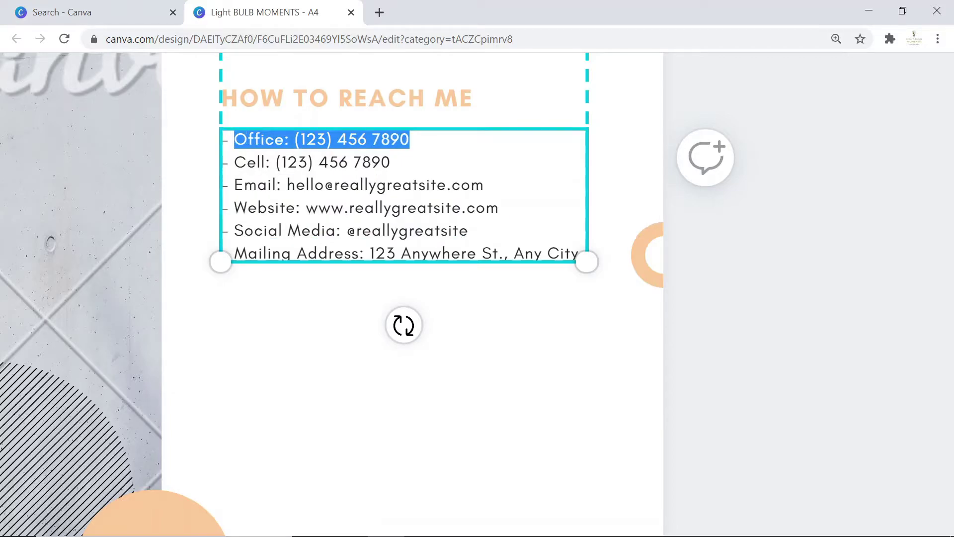
drag(232, 139, 222, 139)
key(BackSpace)
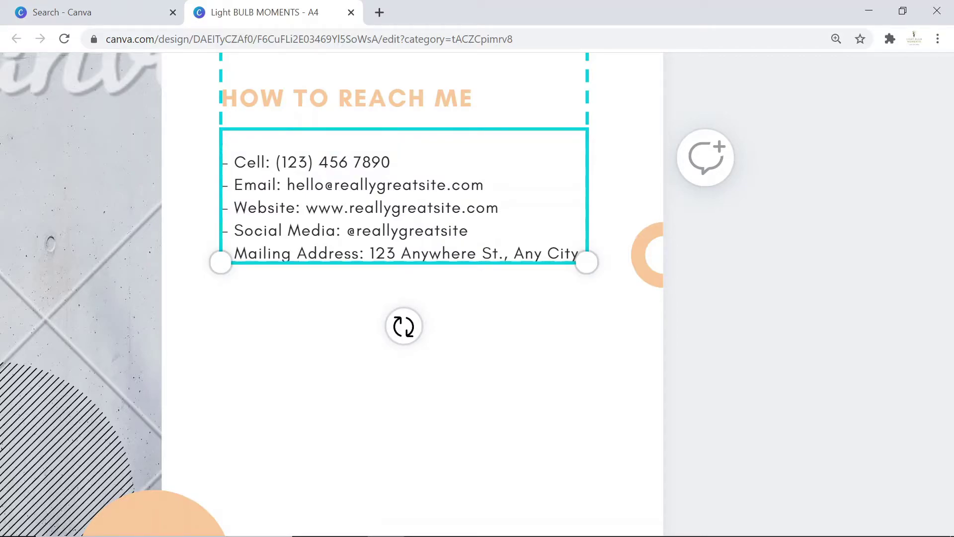
key(Delete)
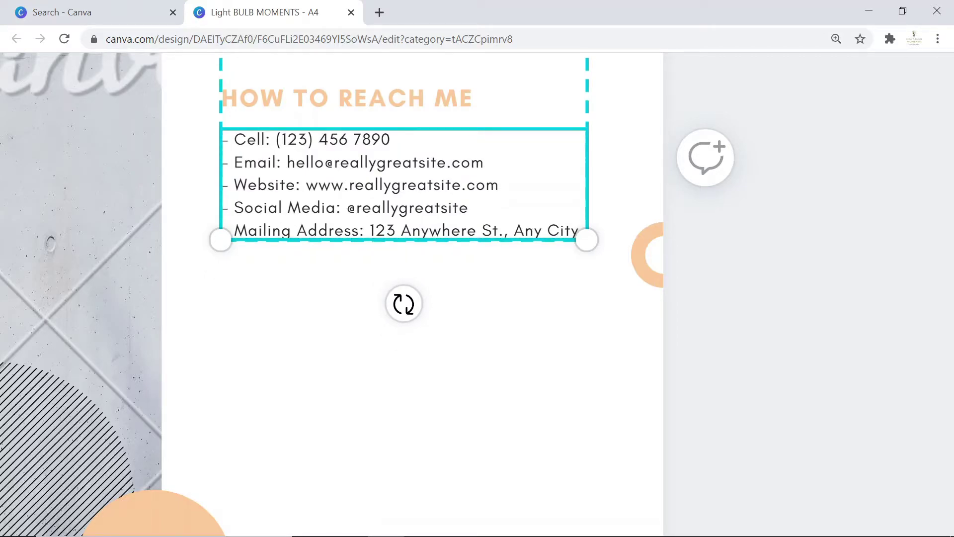
Enter the brand's e-mail address and put the brand name into the website and social handle.
drag(445, 162, 287, 161)
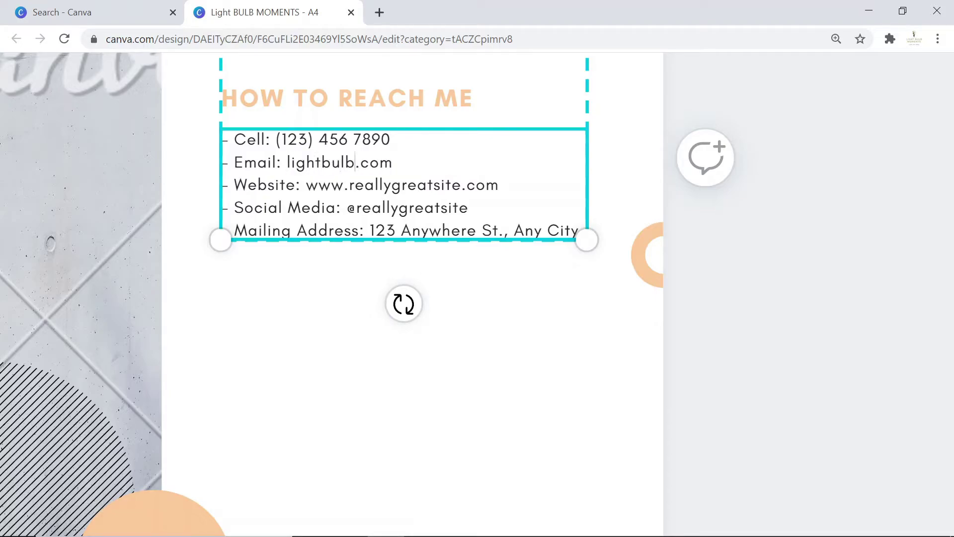
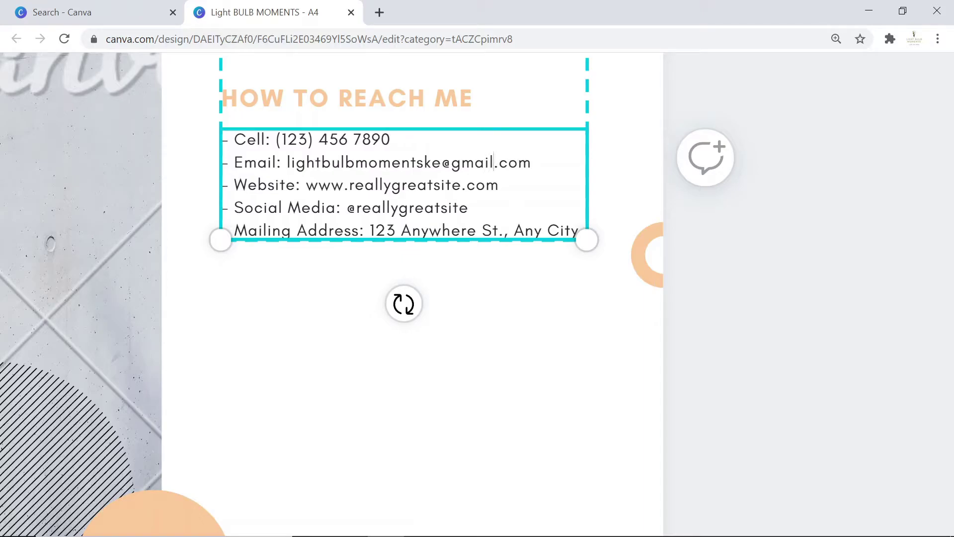
click(318, 184)
drag(453, 185, 286, 162)
key(ctrl+c)
click(402, 185)
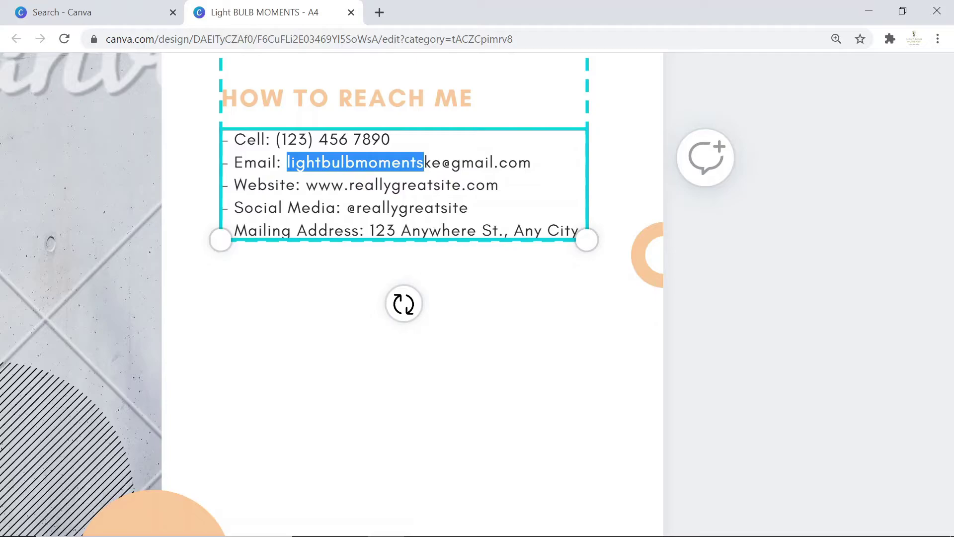
click(427, 185)
drag(461, 185, 349, 185)
key(ctrl+v)
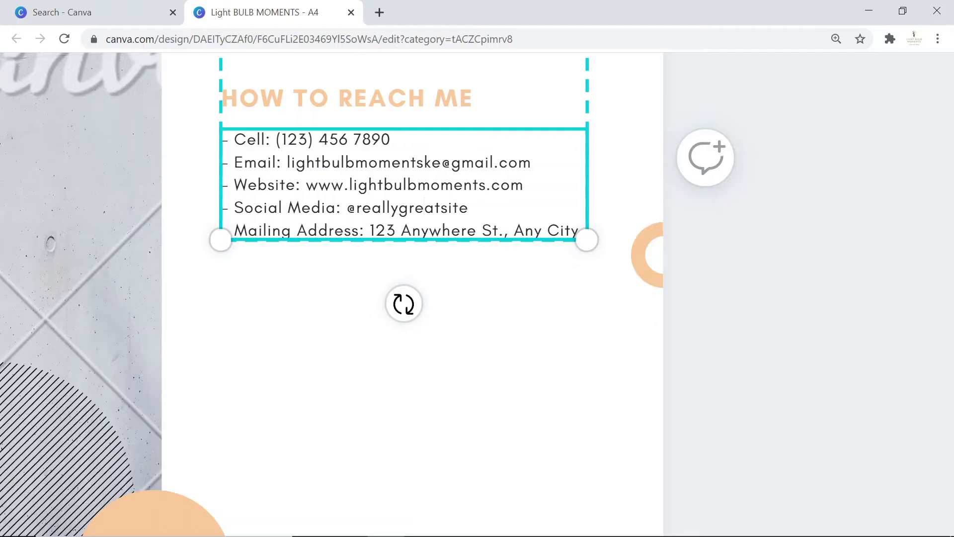
drag(468, 207, 354, 207)
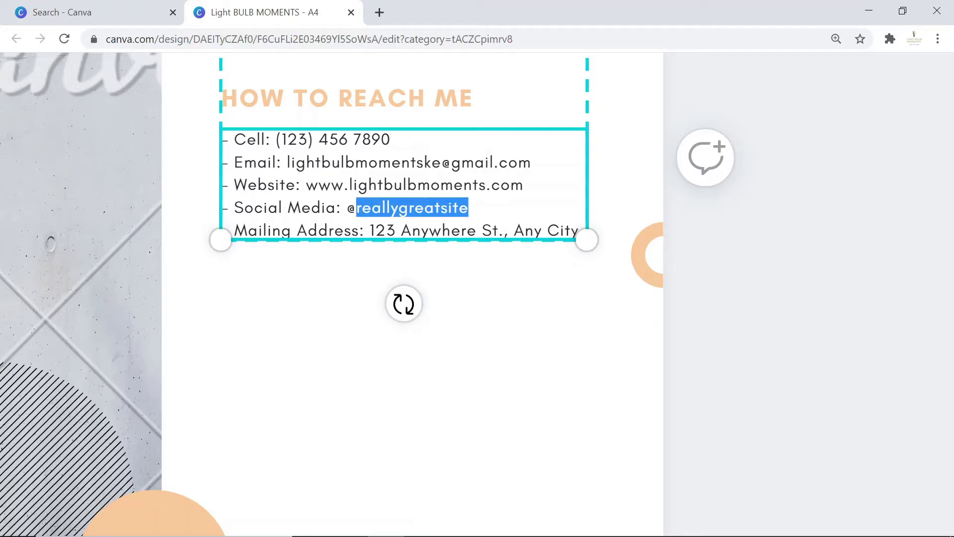
key(ctrl+v)
text(ke)
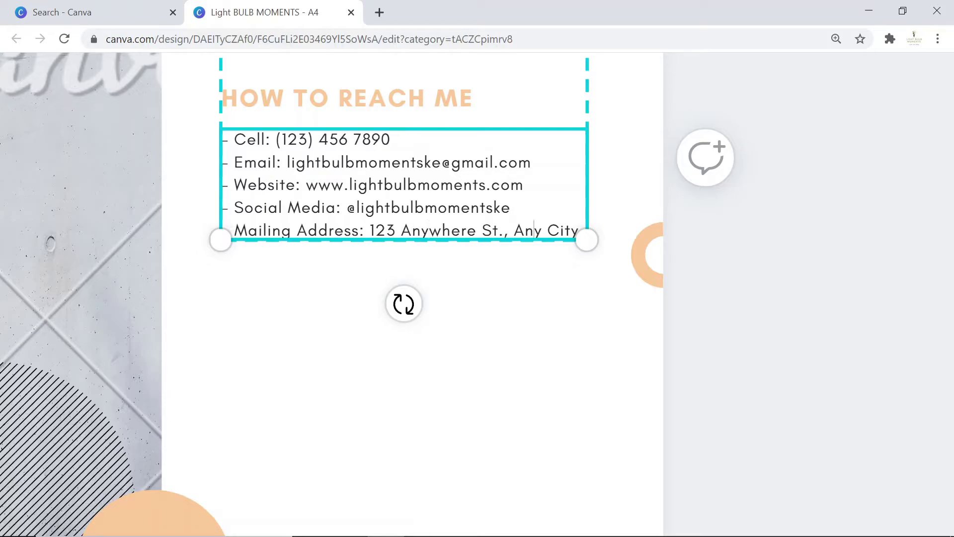
Add a blank page after the About page, then delete that blank page 3.
click(564, 330)
scroll(564, 330, down, 10)
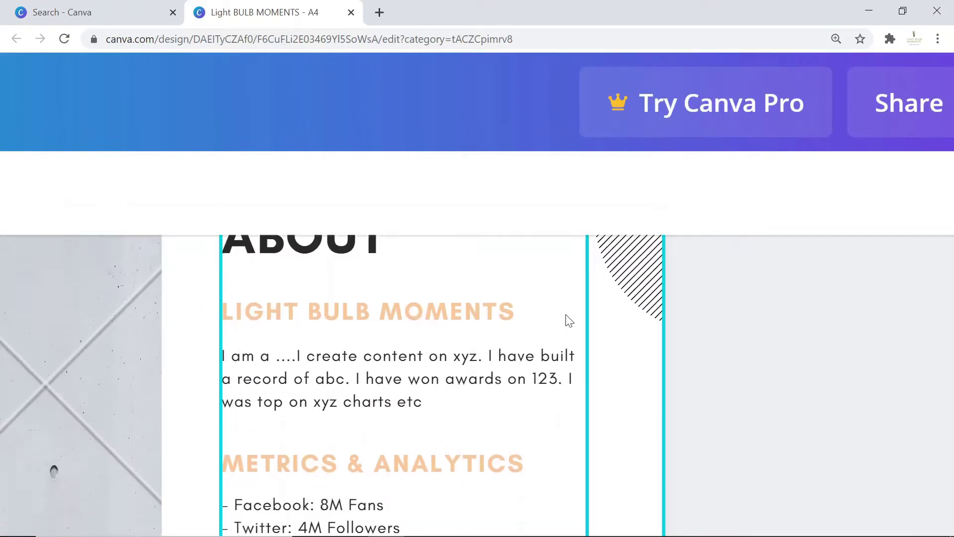
scroll(568, 319, down, 5)
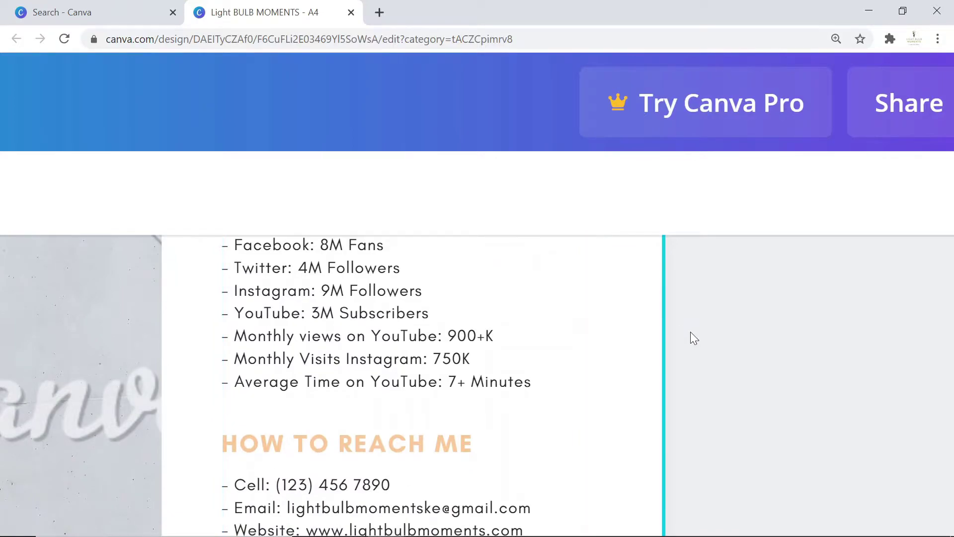
scroll(695, 338, down, 10)
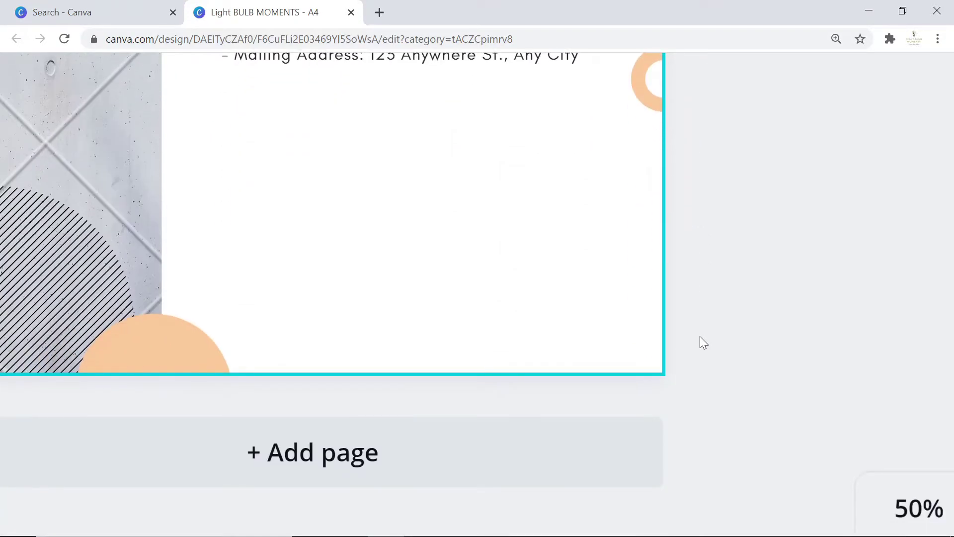
key(ctrl+minus)
key(ctrl+minus)
key(ctrl+minus)
key(ctrl+minus)
key(ctrl+minus)
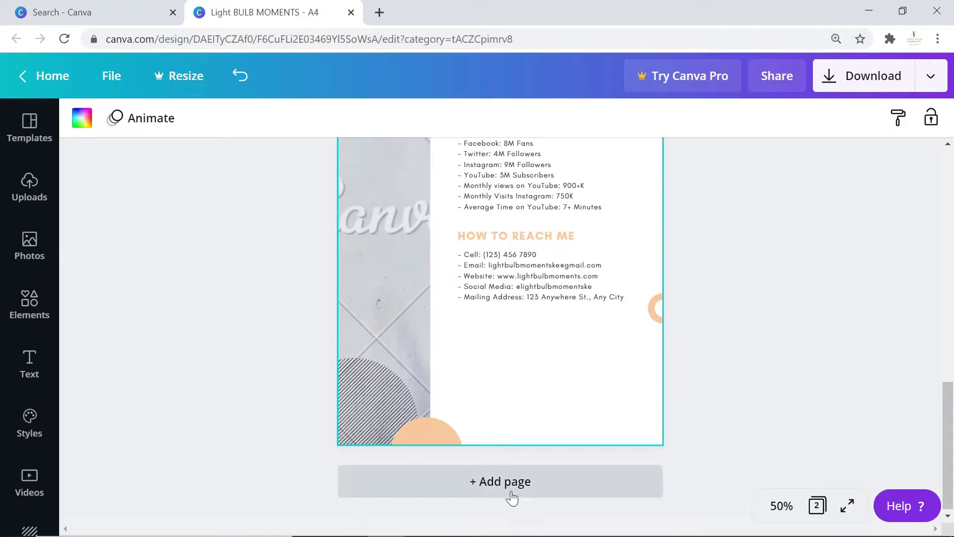
click(511, 492)
scroll(650, 387, up, 12)
scroll(675, 360, down, 8)
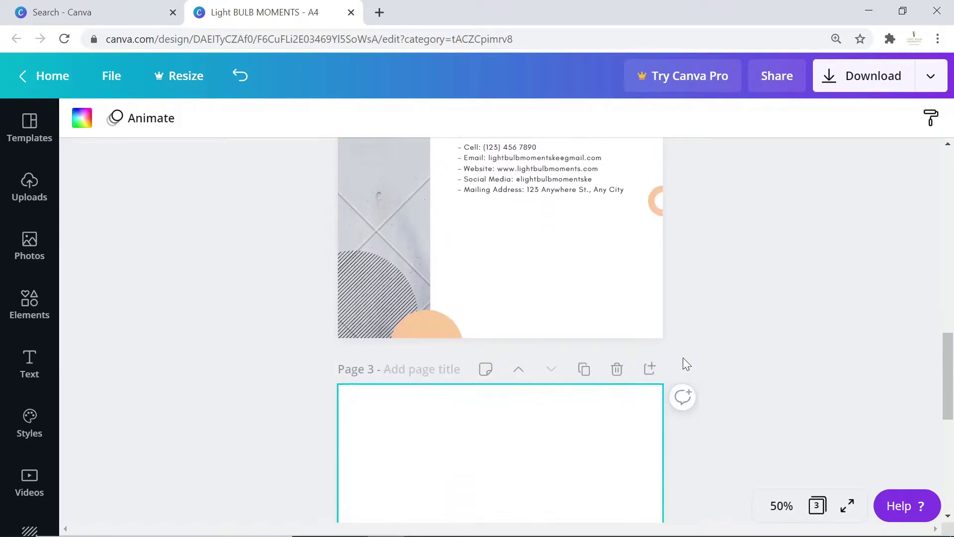
scroll(542, 330, down, 3)
scroll(521, 348, up, 7)
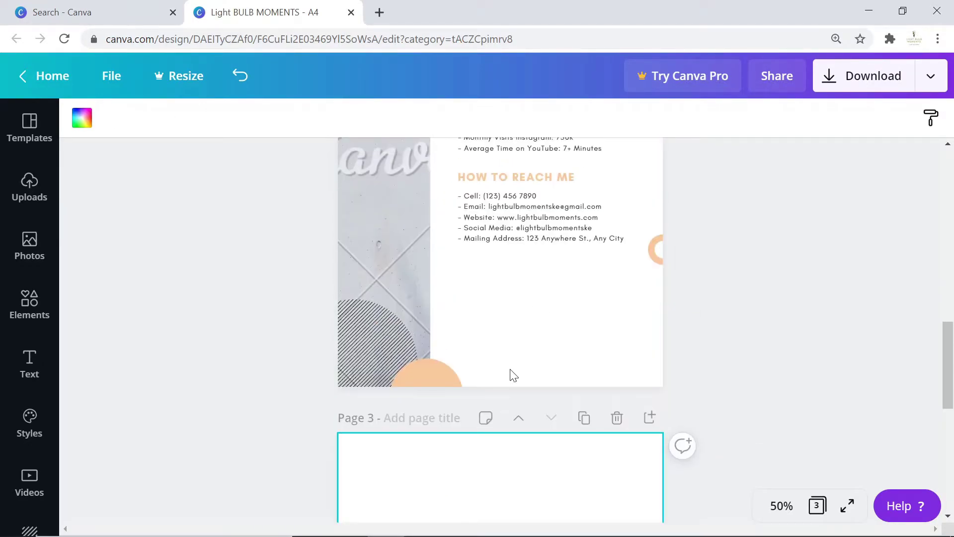
scroll(549, 452, up, 1)
scroll(582, 450, down, 4)
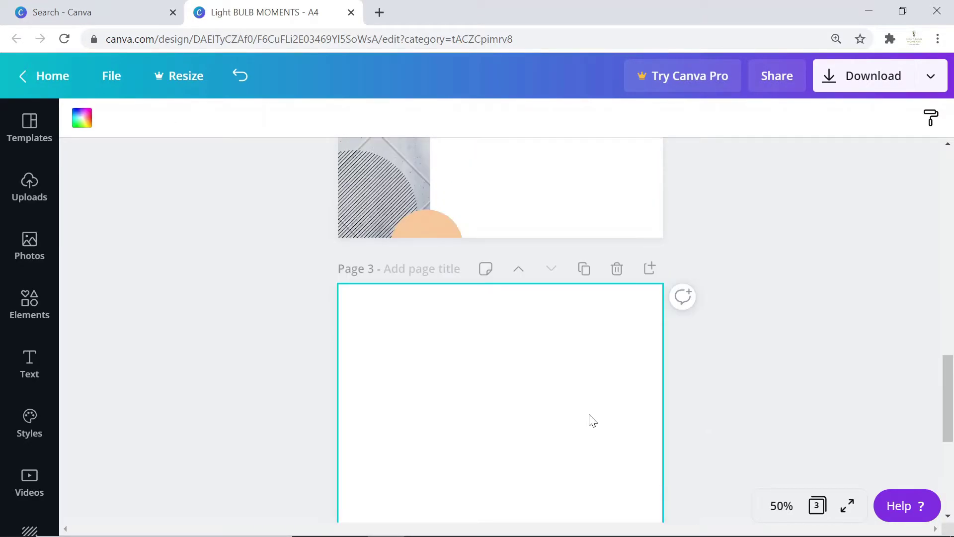
click(617, 269)
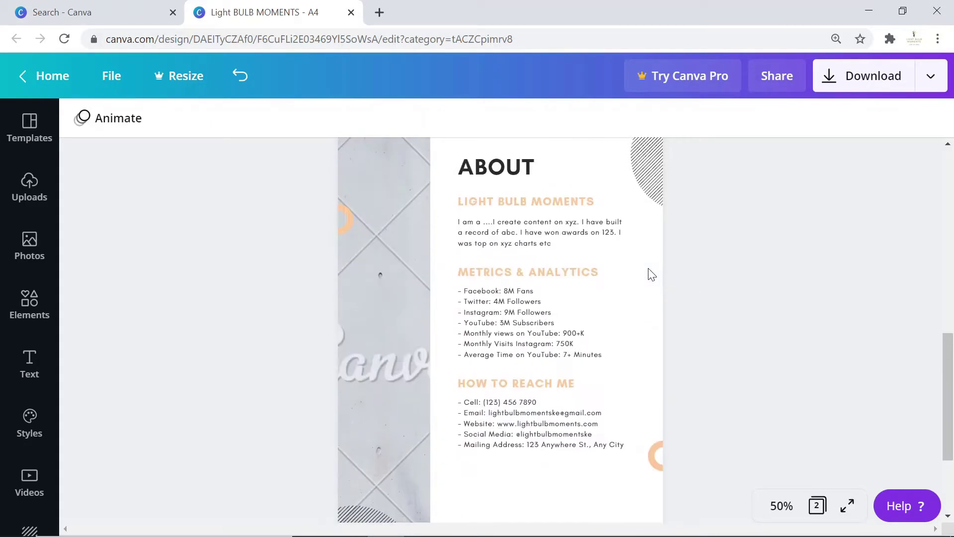
Duplicate the About page as a new page 3 and select its text group.
scroll(616, 308, up, 5)
click(582, 341)
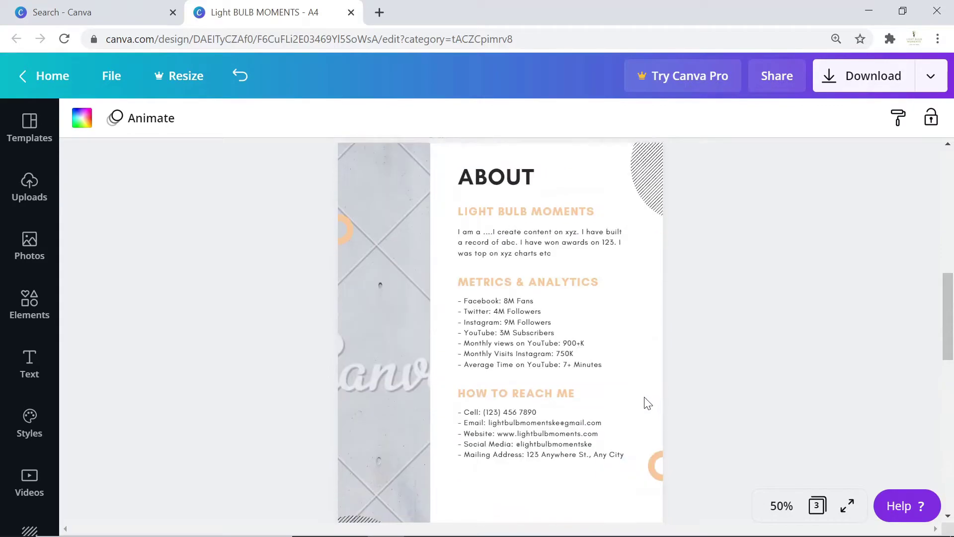
click(542, 314)
Retitle page 3 SERVICES OFFERED and change the first subheading to INSTAGRAM.
scroll(567, 358, up, 2)
scroll(569, 346, down, 4)
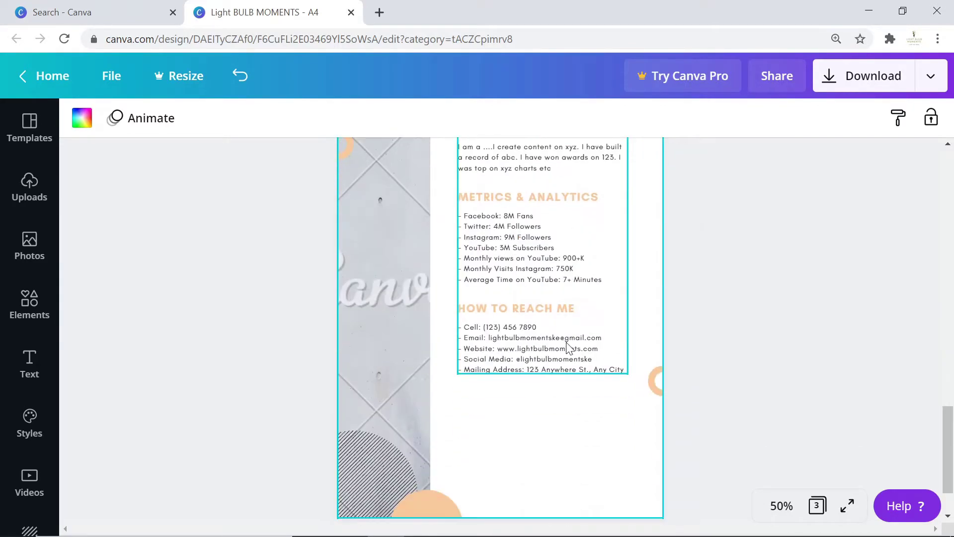
scroll(567, 343, up, 3)
click(514, 244)
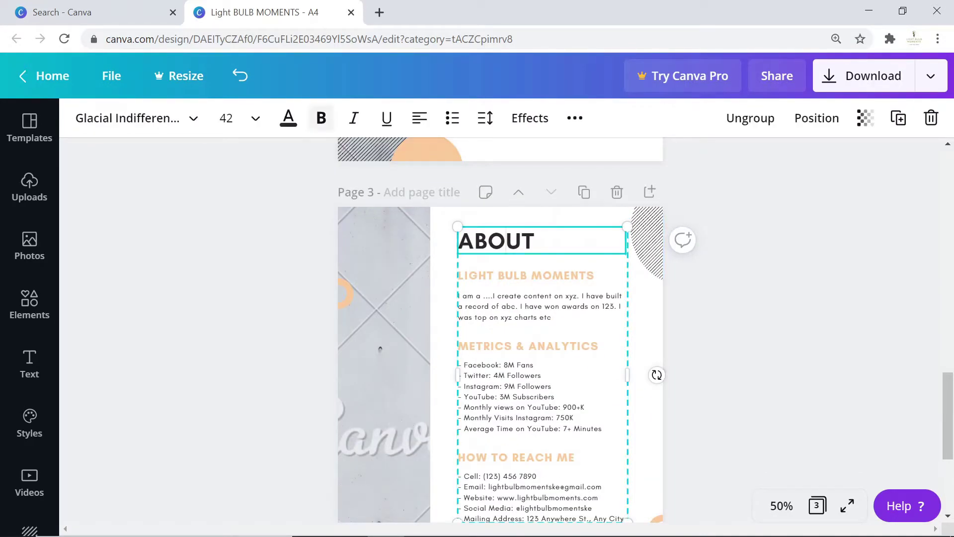
drag(539, 241, 432, 228)
text(SERVICE)
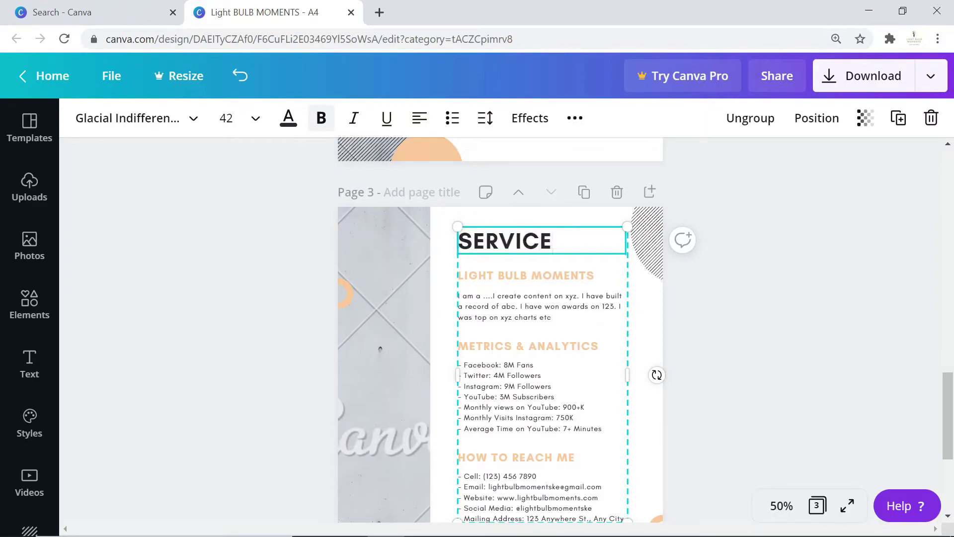
text(S OFFERED)
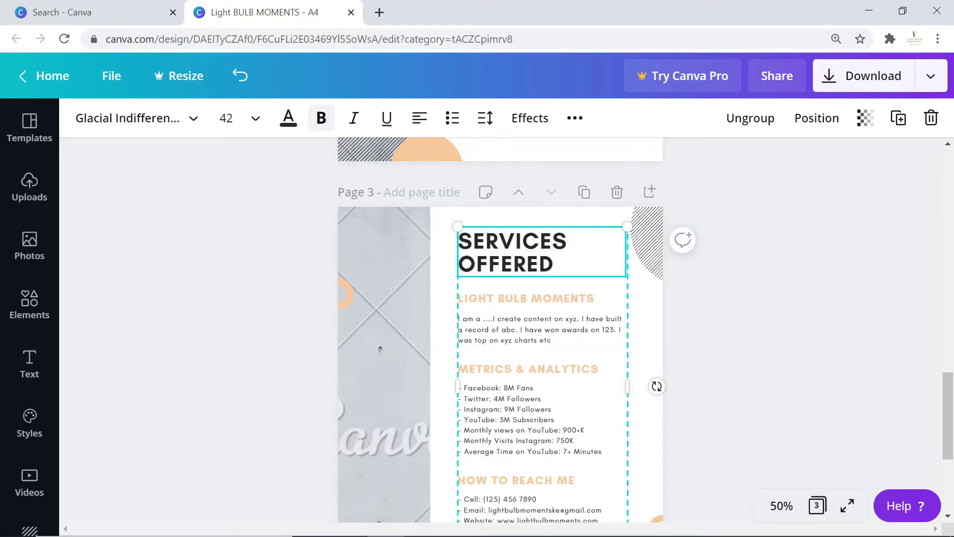
triple_click(553, 298)
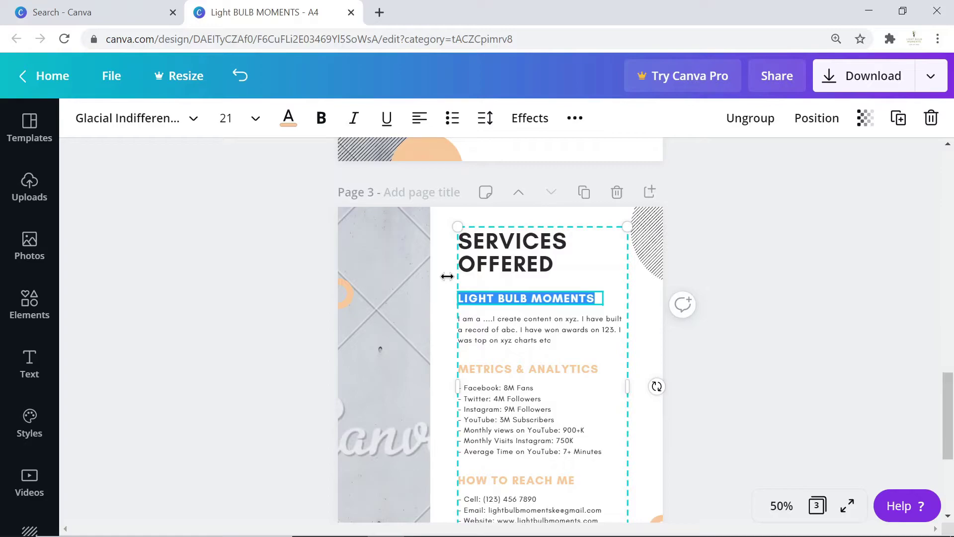
key(BackSpace)
text(INSTAGRAM)
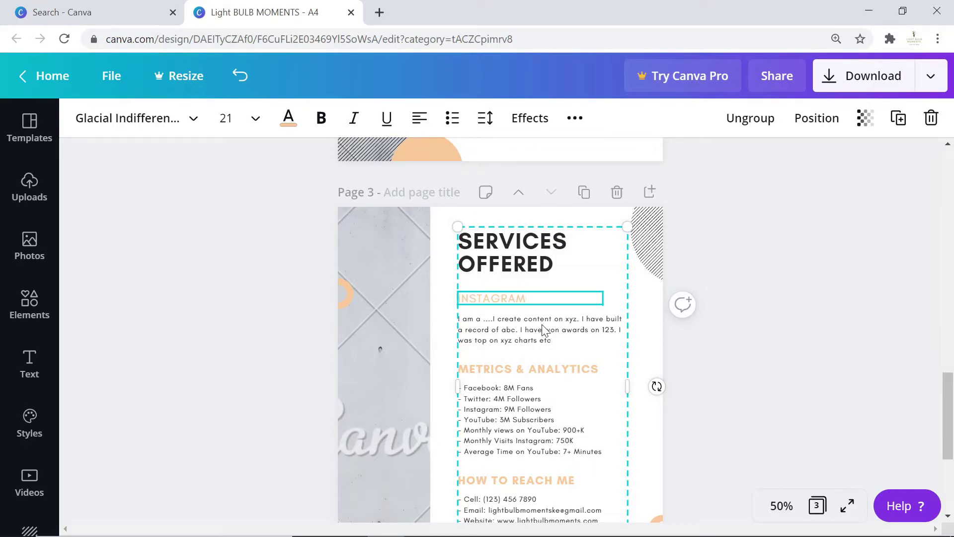
click(525, 337)
Rename the remaining subheadings to YOUTUBE and TWITTER.
click(527, 375)
drag(602, 369, 442, 358)
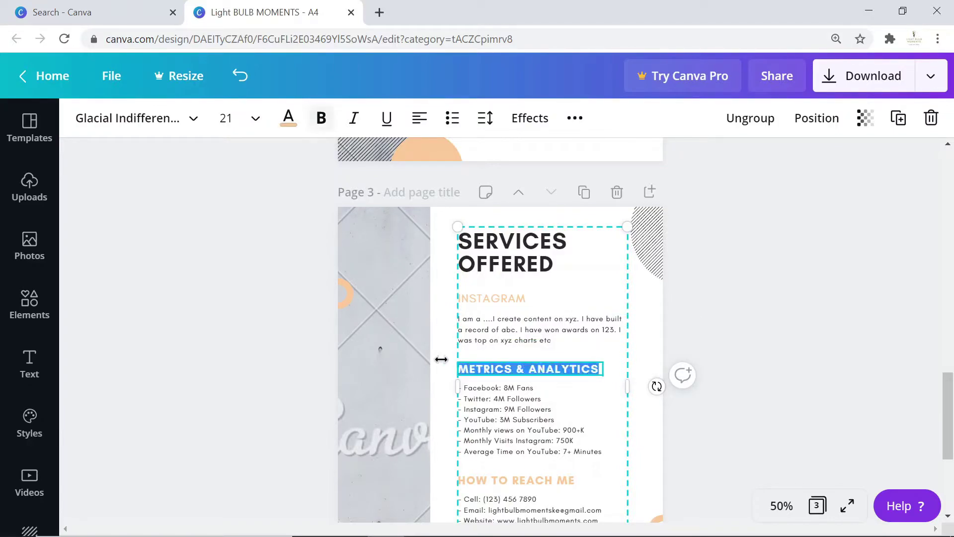
text(YOUTUBE)
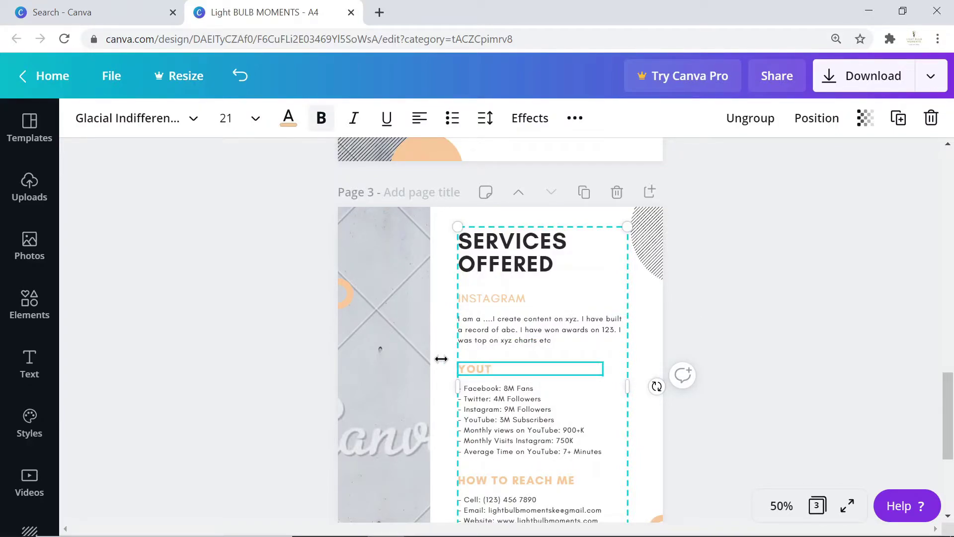
scroll(535, 401, down, 2)
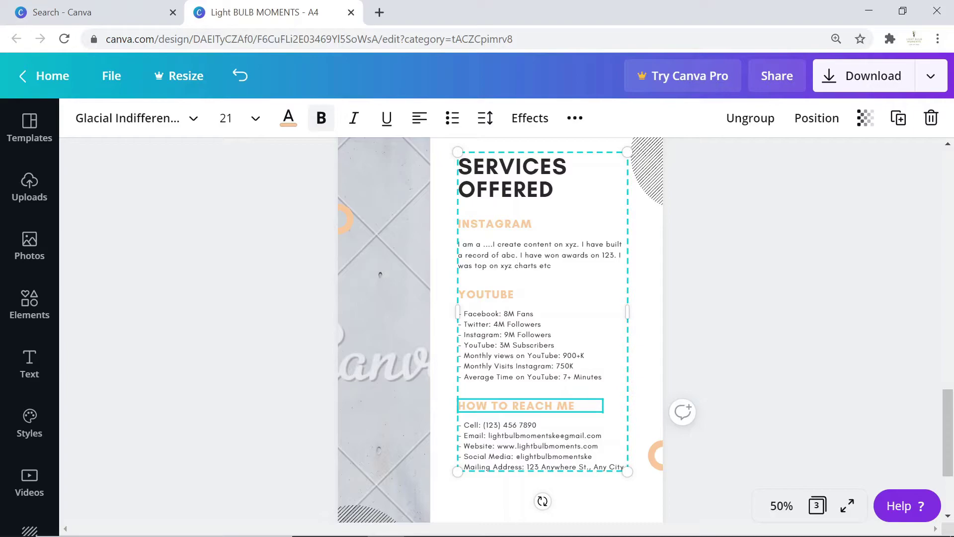
drag(591, 404, 445, 402)
text(TWITTER)
click(868, 241)
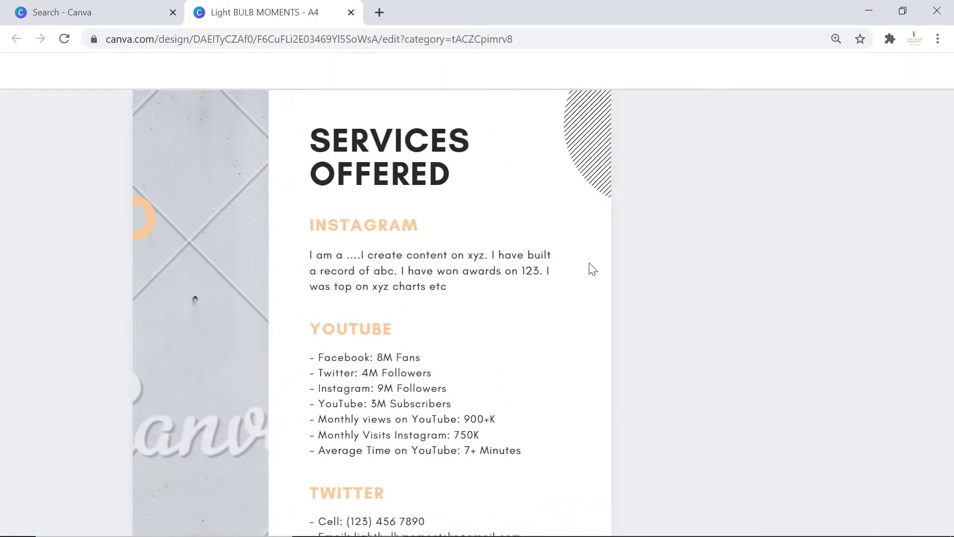
click(326, 222)
Clear the placeholder paragraph under INSTAGRAM.
click(372, 258)
drag(447, 287, 318, 287)
key(ctrl+a)
key(BackSpace)
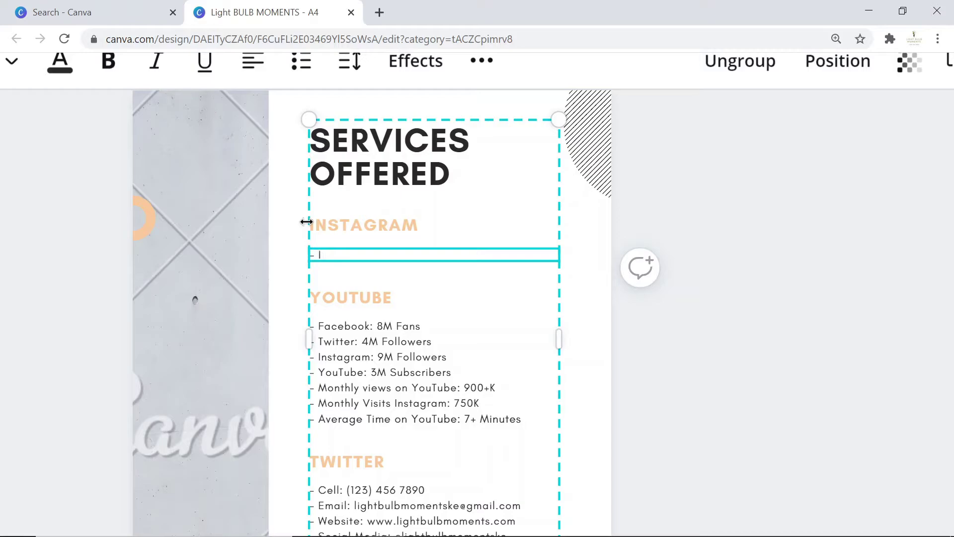
Write the first service: one dedicated Instagram post with brand hashtags, website link and product reviews.
text(Post)
key(ctrl+z)
text(One dedicated post om)
key(BackSpace)
text(n Instagram page.)
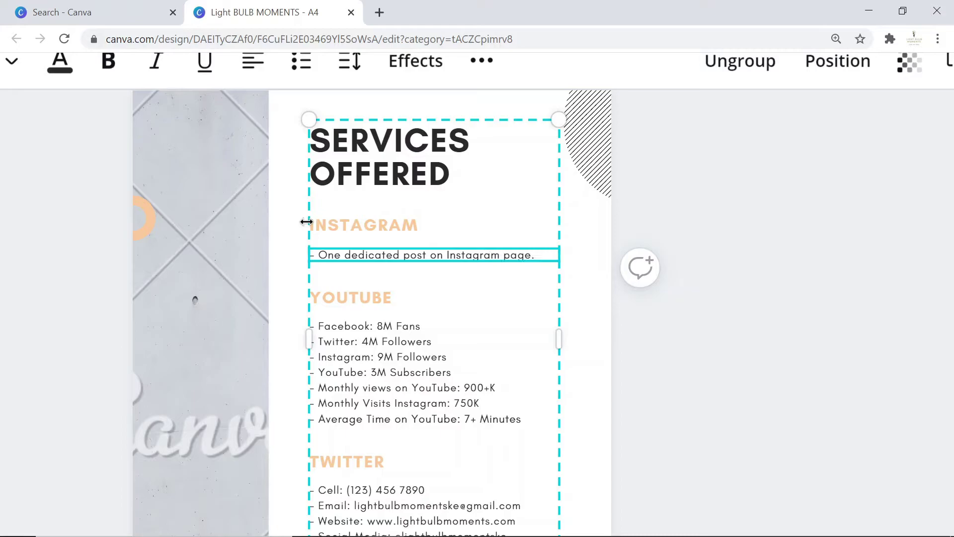
text( Ment)
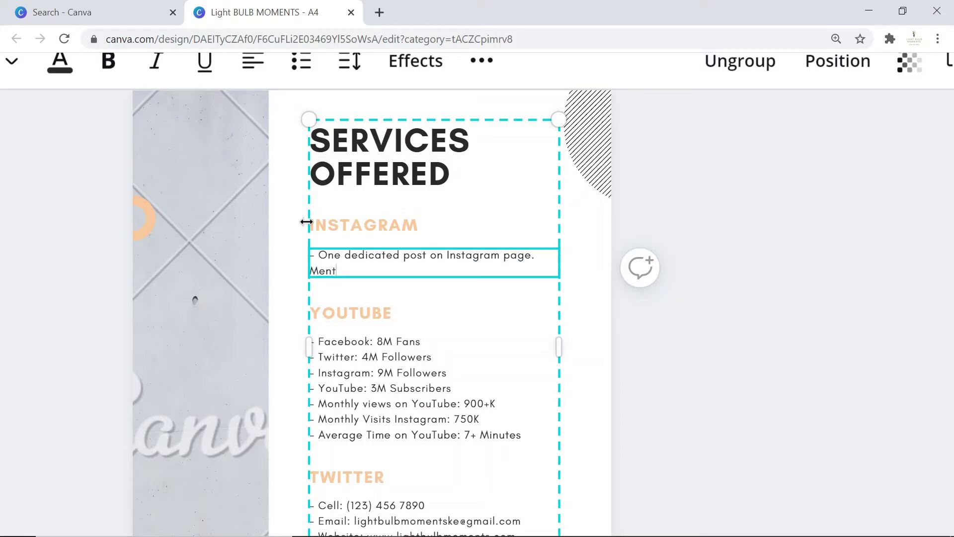
text(ion brand hashtags;)
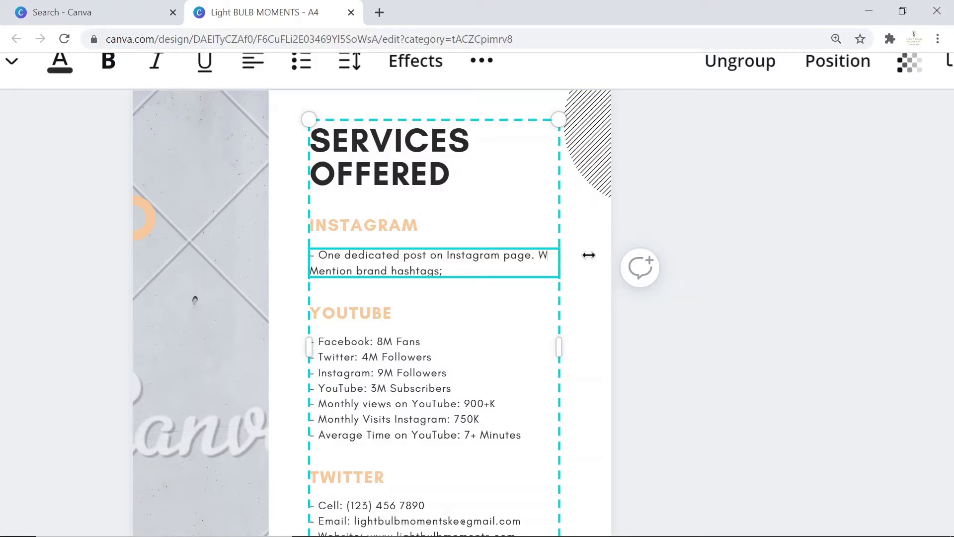
text( With)
key(Delete)
text(m)
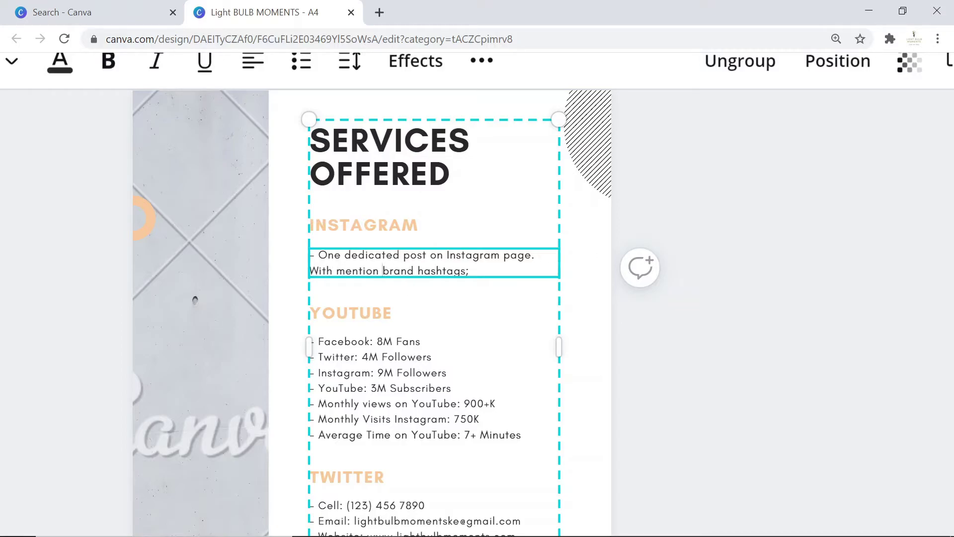
text(of)
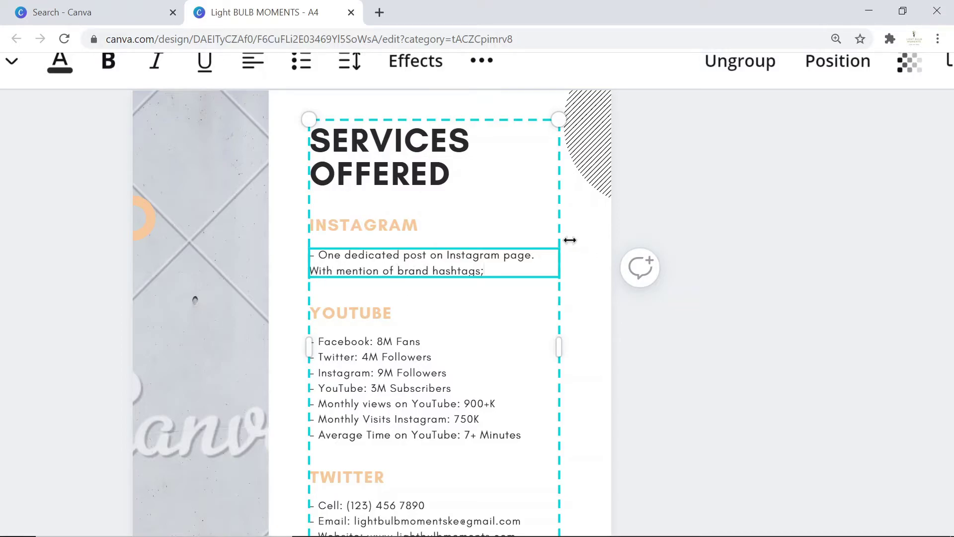
key(End)
key(BackSpace)
text(, brand website link, product review)
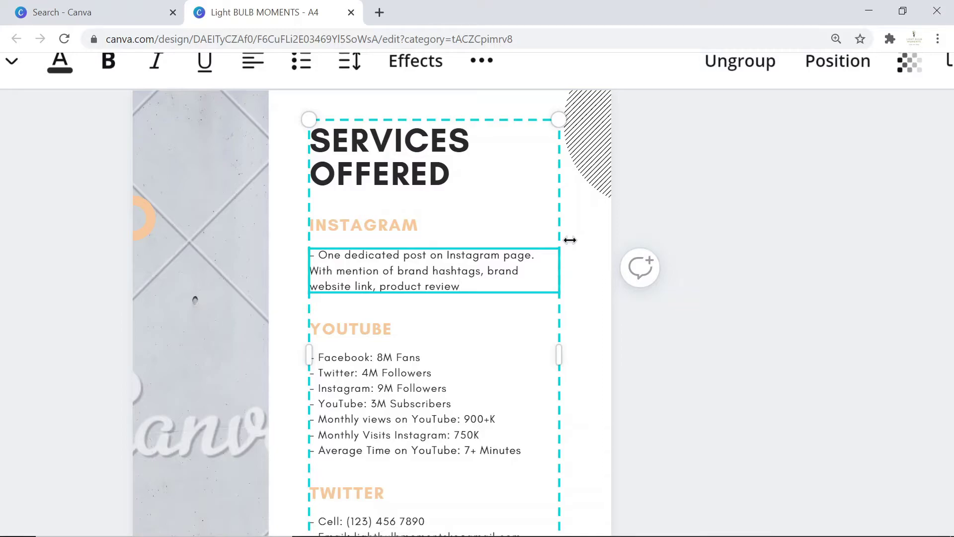
text(s)
Append 'Brand to provide products...etc' and start a new line.
text(Provi)
key(BackSpace)
key(BackSpace)
key(BackSpace)
key(BackSpace)
key(BackSpace)
text(Brand)
text( provide)
key(ctrl+Left)
text(to provide)
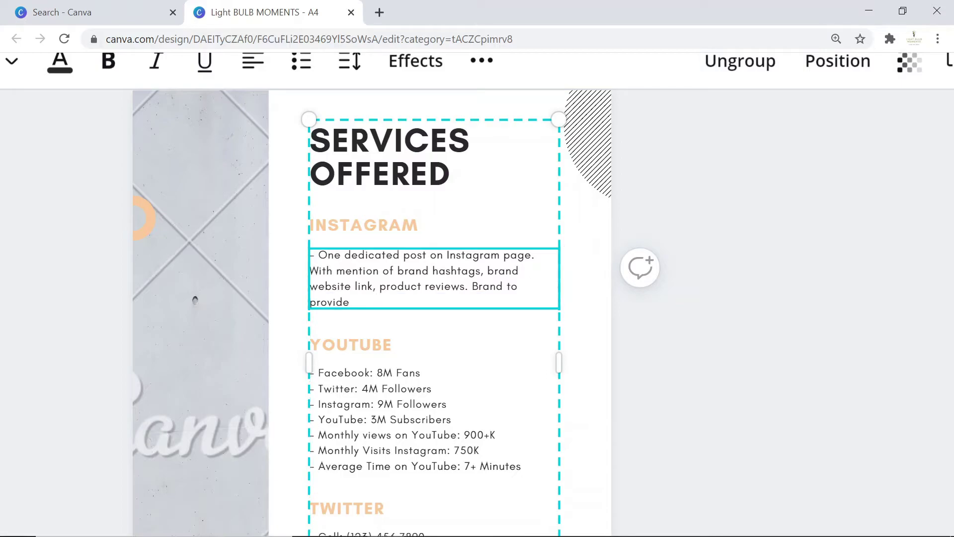
text( products...etc)
key(Return)
key(Return)
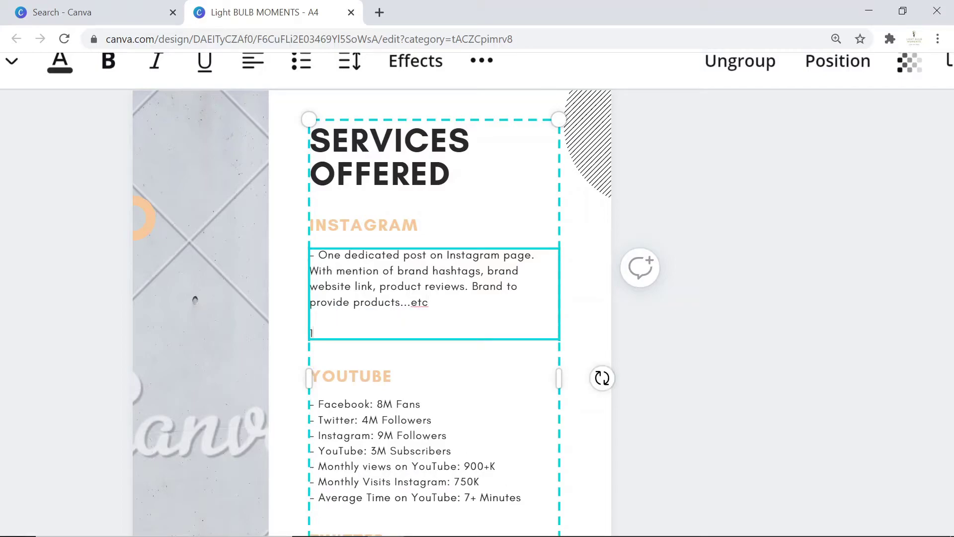
Add '- A story video of 30 secs;mentions brand name, social media pages, product review etc.'.
text(- One )
text(story )
text(of)
key(BackSpace)
key(BackSpace)
key(ctrl+BackSpace)
key(ctrl+BackSpace)
text(A story video of 30 secs, m)
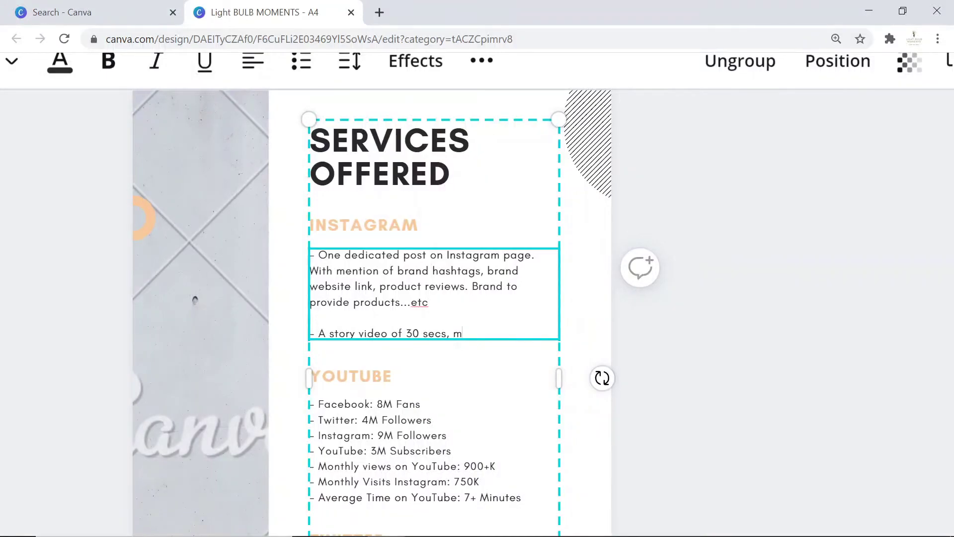
key(BackSpace)
key(BackSpace)
key(BackSpace)
text(;mentions brand name, social)
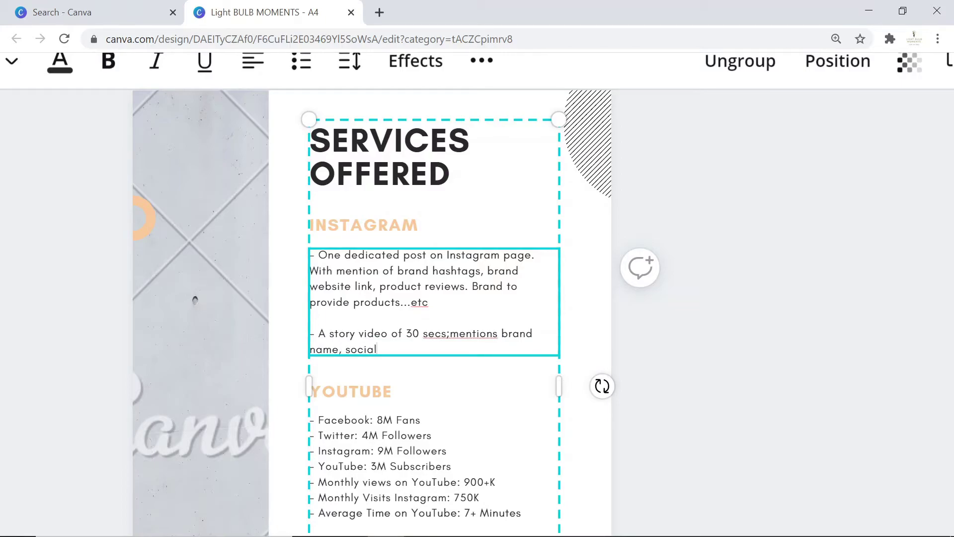
text( media pages, product review etc)
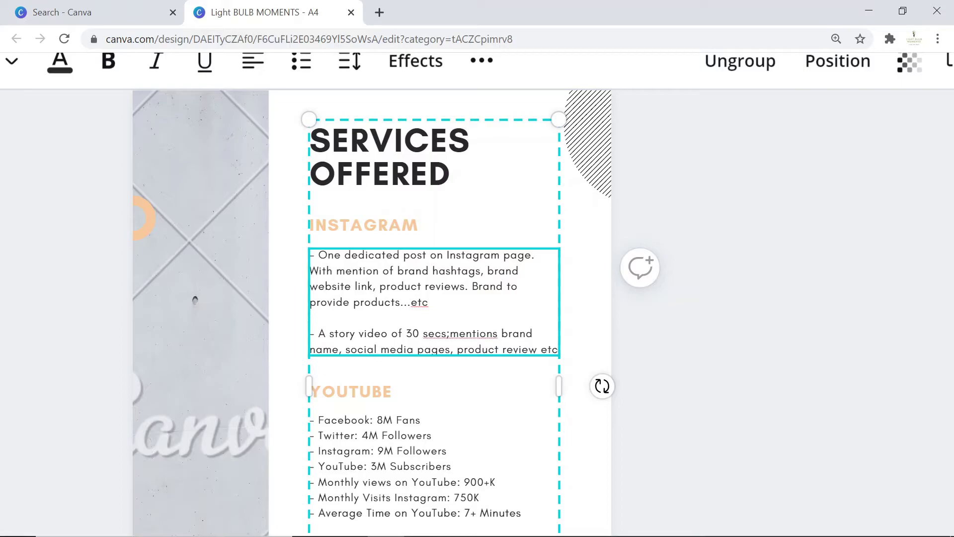
text(.)
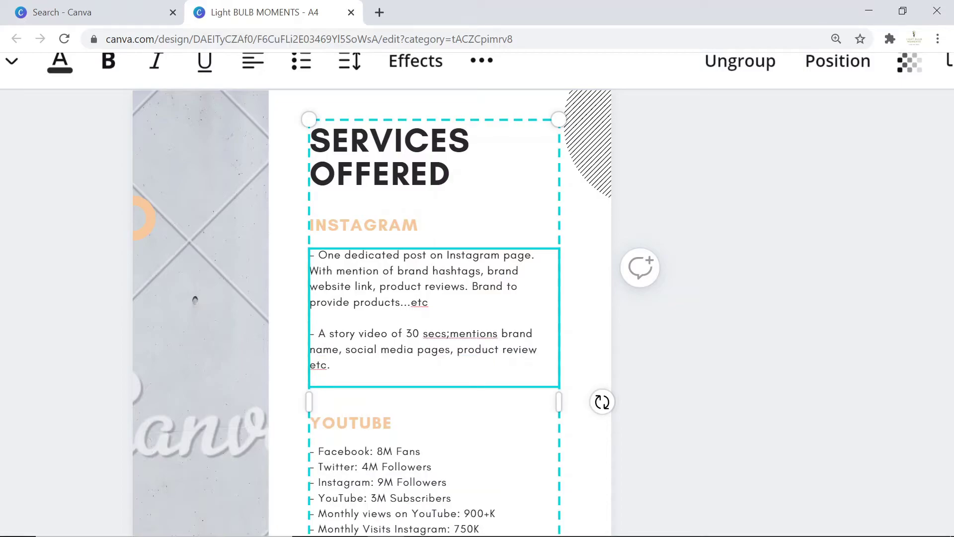
key(Return)
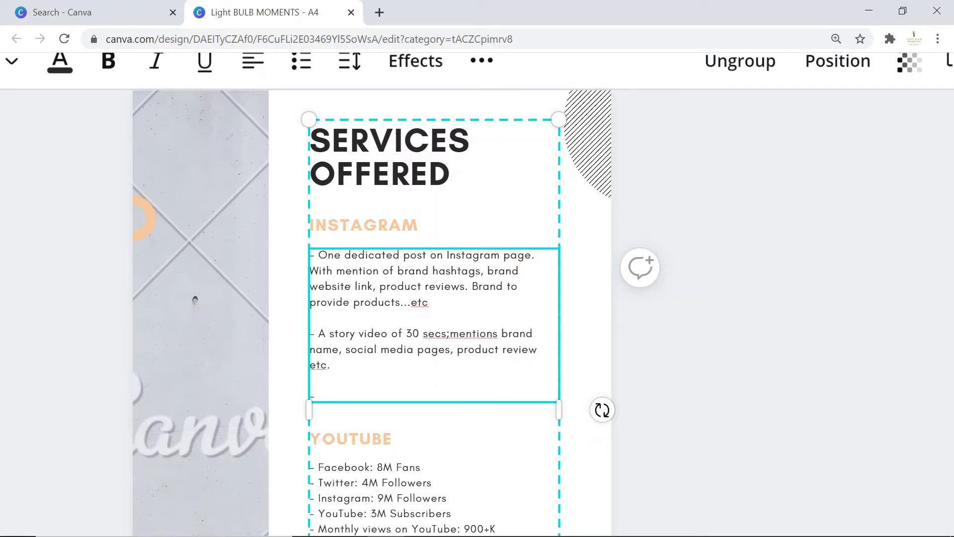
Add '- A dedicated video post on your wall' with the hashtags sentence, 'Brand can reuse the video, and tag me.'.
text(- A dedicated video post on y)
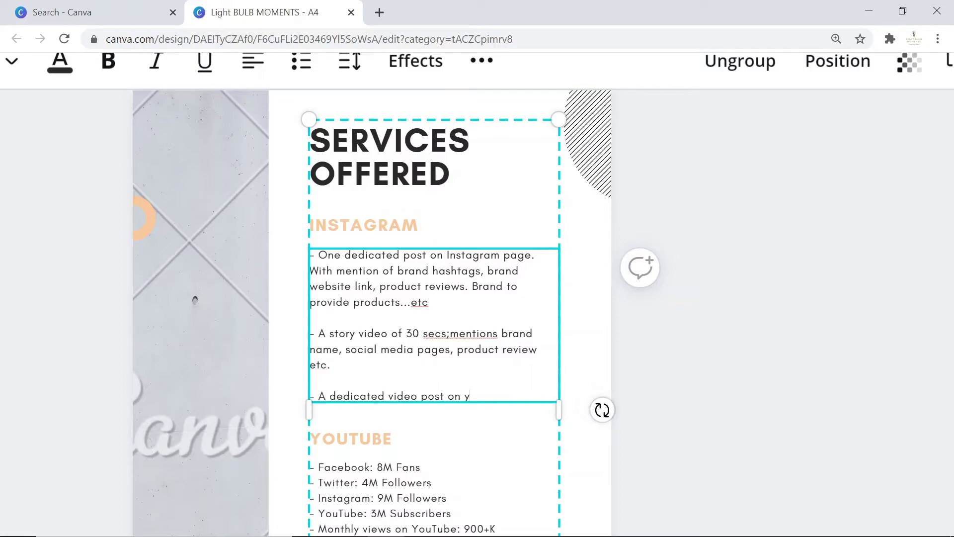
text(our wall)
text(. Mn)
key(BackSpace)
text(e)
drag(310, 270, 428, 302)
key(ctrl+c)
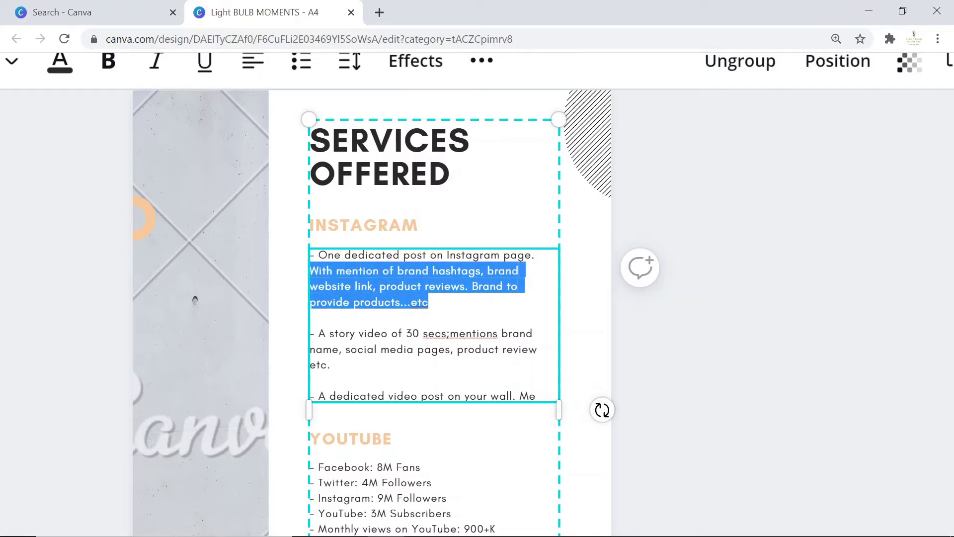
click(536, 395)
key(BackSpace)
key(BackSpace)
key(ctrl+v)
text(Brand can)
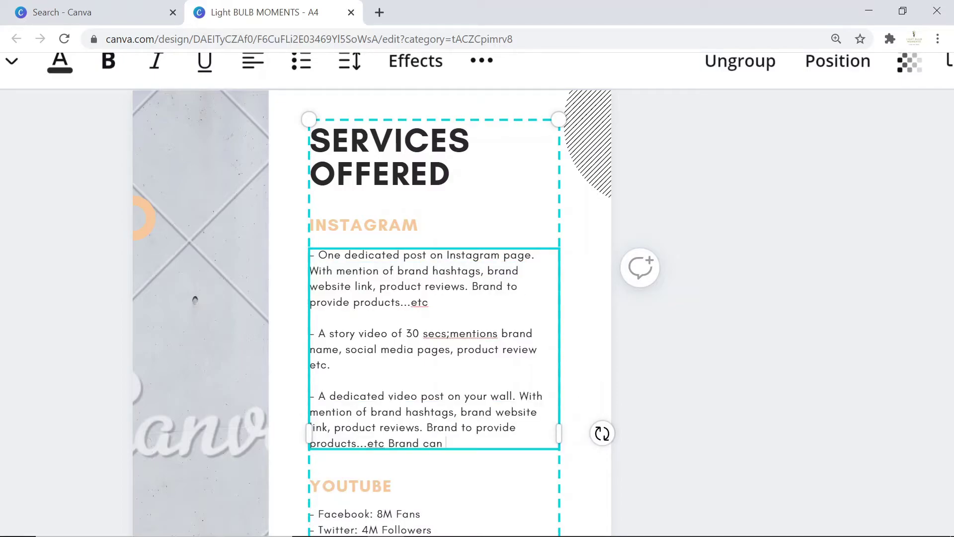
text( reuse the video, and mention ort)
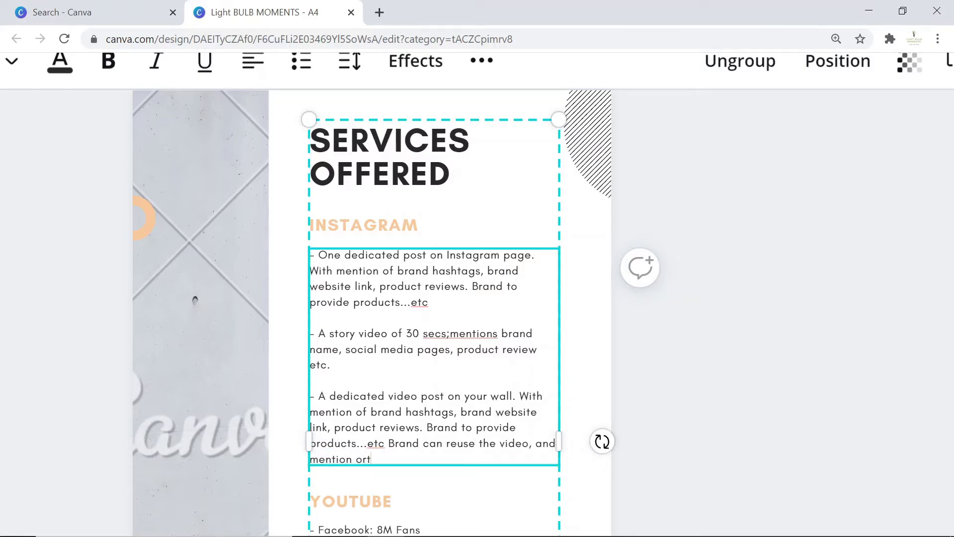
key(ctrl+BackSpace)
key(ctrl+BackSpace)
key(ctrl+BackSpace)
key(ctrl+BackSpace)
text(and tag me.)
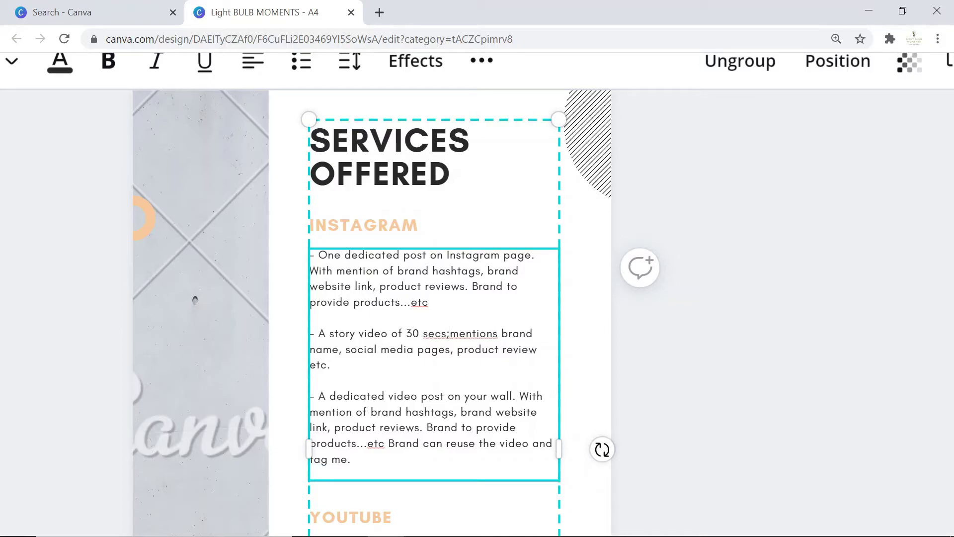
click(428, 302)
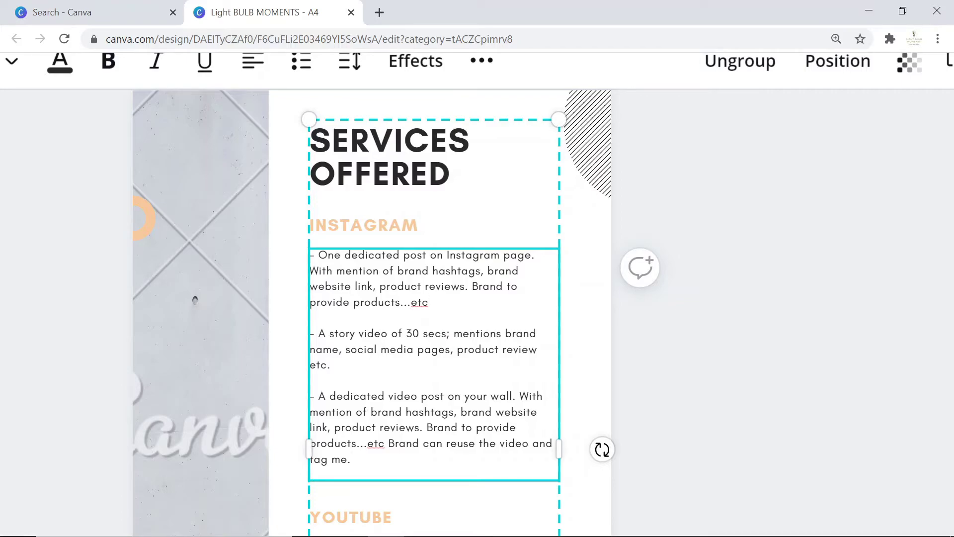
Add ': Cost: Ksh. 300,000/-' and reprice the story and wall posts to 100,000 and 400,000.
text(: Cost: Ksh)
text(. 300)
text(,000/-)
click(330, 364)
text(: Cost: Ksh. 300,000/-)
click(351, 458)
text(: Cost: Ksh. 300,000/-)
scroll(434, 298, down, 4)
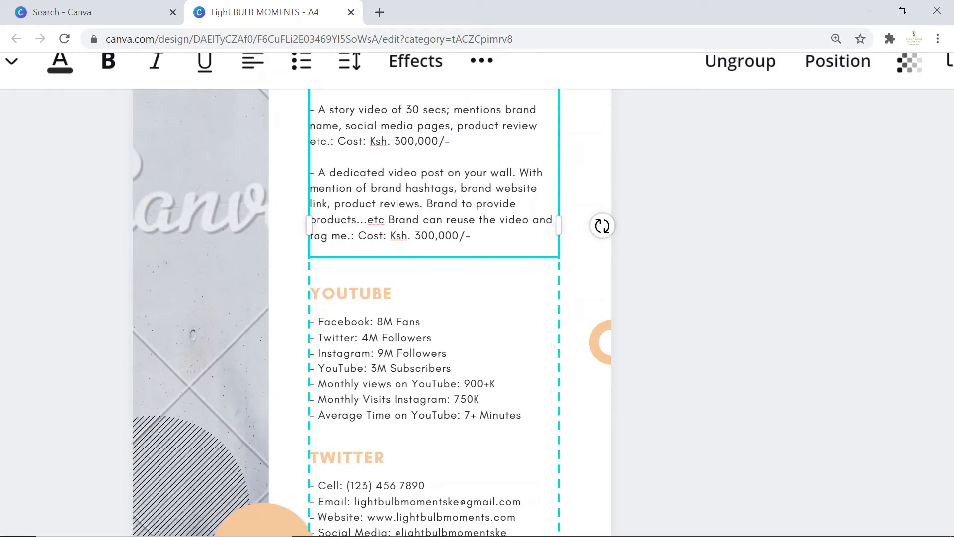
text(5)
key(BackSpace)
text(1)
key(BackSpace)
text(4)
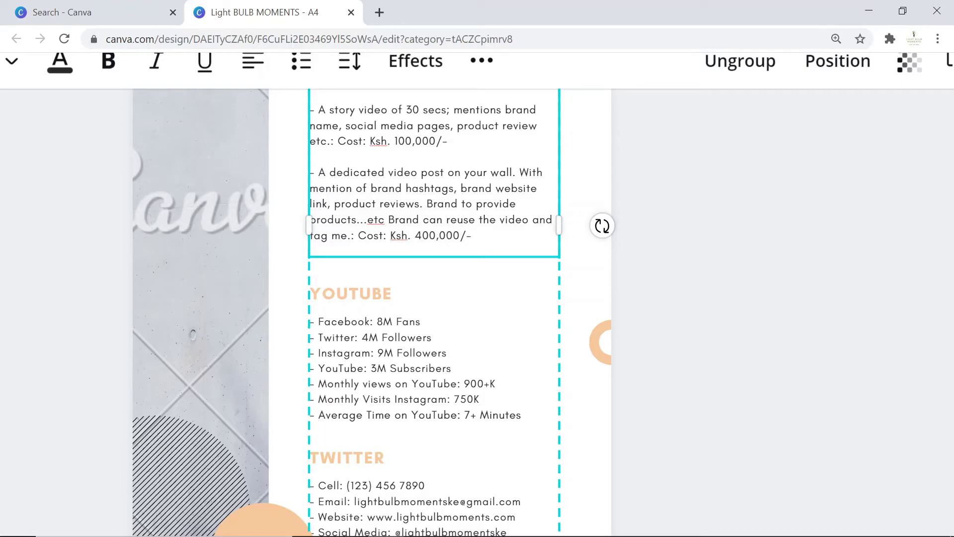
Change the wall post's 'video' to '1 minute video'.
double_click(403, 172)
text(1 minute)
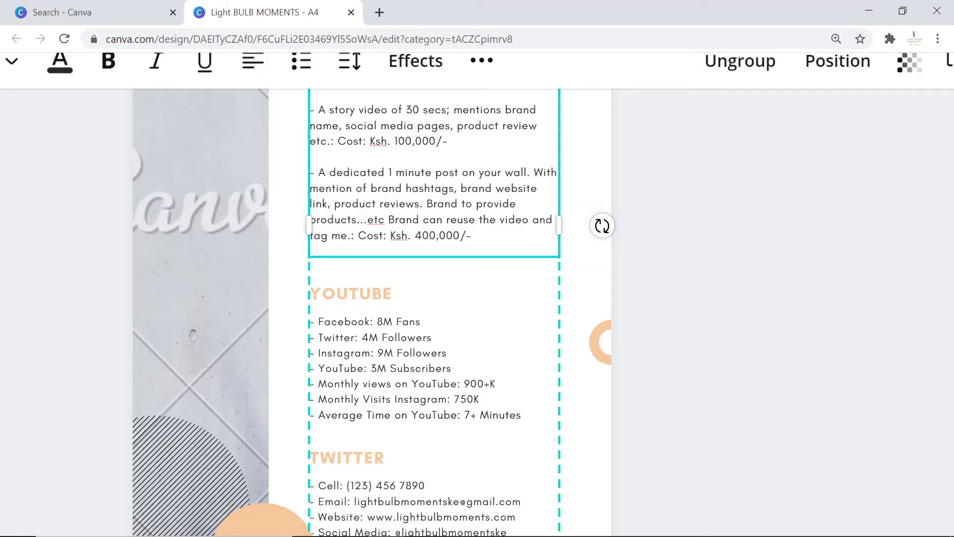
text( video)
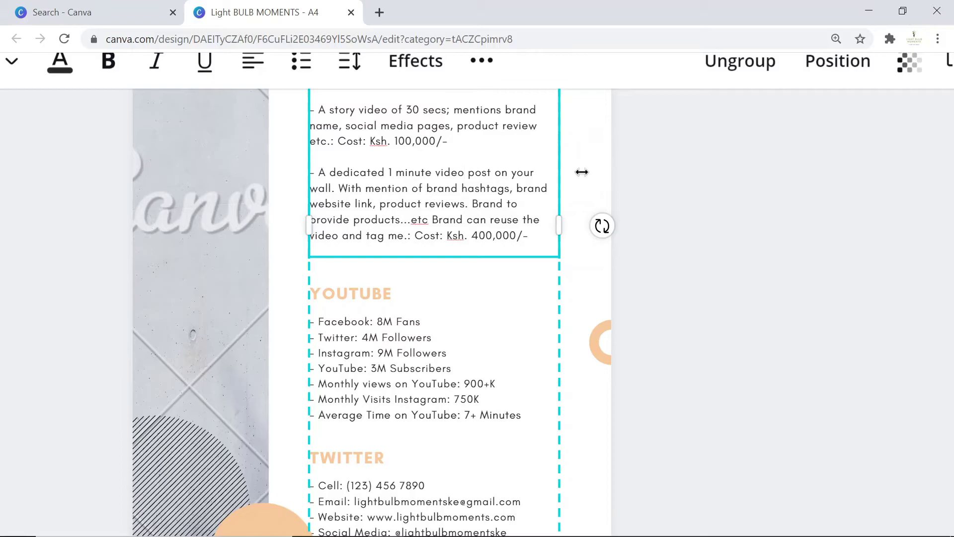
scroll(581, 170, up, 5)
scroll(399, 305, down, 6)
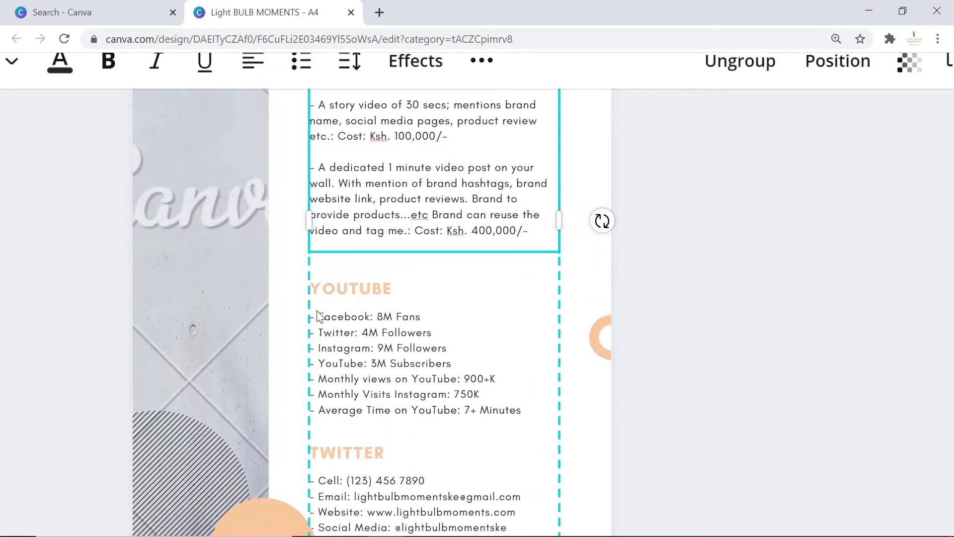
drag(325, 320, 333, 320)
click(328, 319)
Replace the YouTube list with a 30-sec vlog-opening brand mention costing Ksh. 400,000/-.
key(ctrl+a)
key(BackSpace)
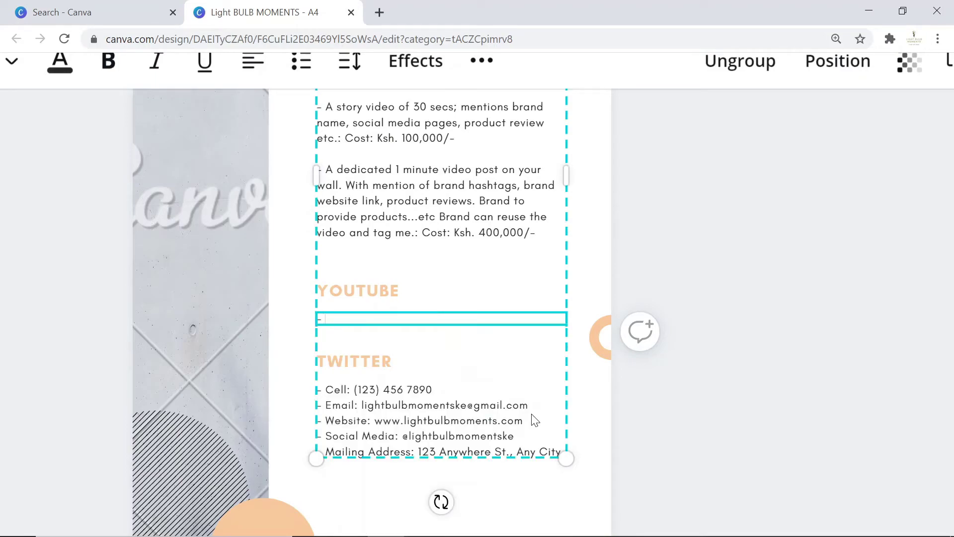
text(Mention brand product for 3)
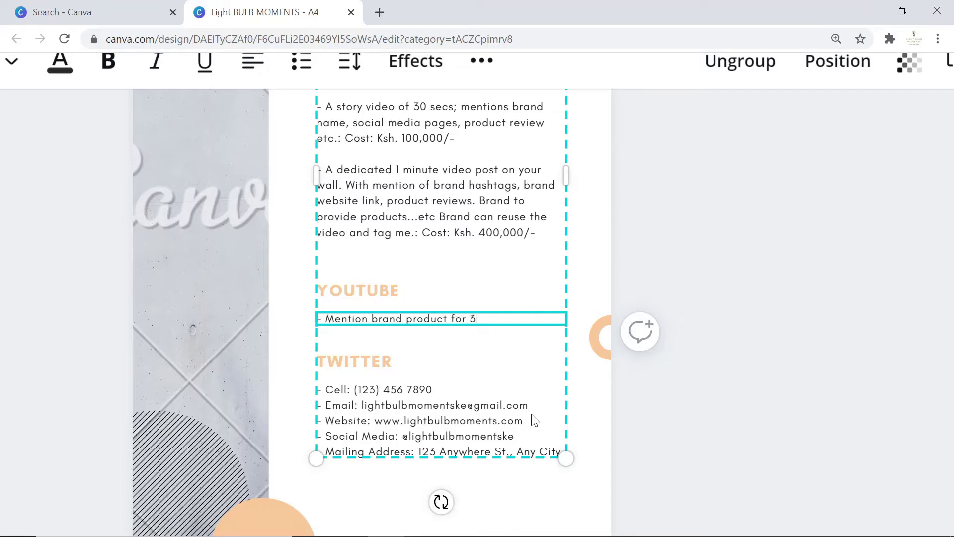
text(0 secs at the begi)
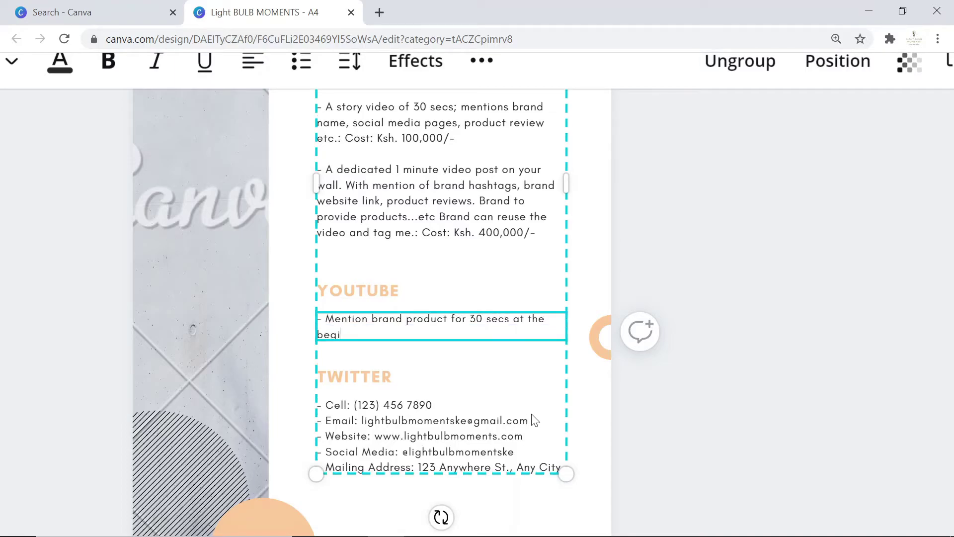
text(ning of a vlog.)
text(Cost: Ksh. 300,000/-)
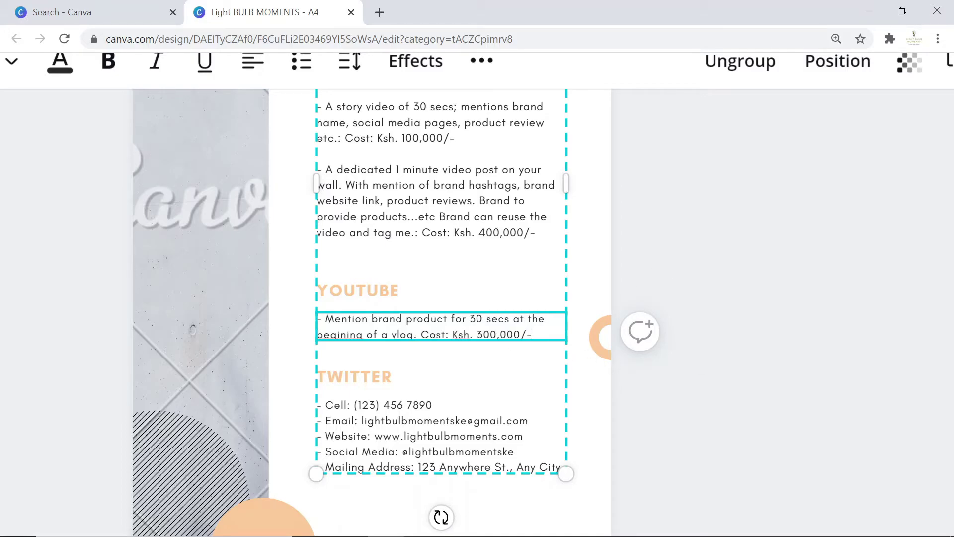
key(BackSpace)
text(4)
key(Return)
key(Return)
click(346, 334)
text(n)
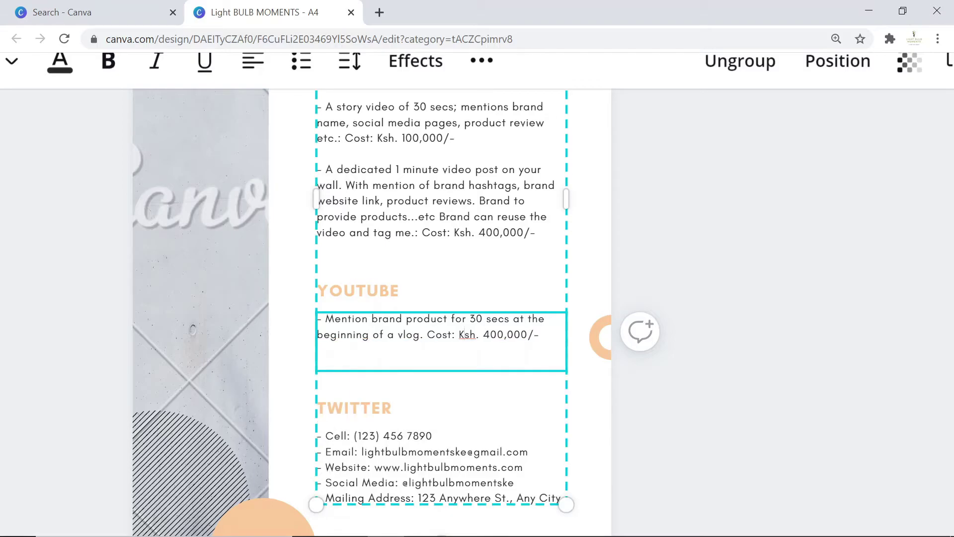
right_click(467, 334)
click(405, 220)
Replace the Twitter contact details with 2 tweets per week mentioning the brand, Ksh. 100,000/-.
scroll(428, 208, up, 7)
scroll(436, 308, down, 1)
scroll(435, 308, down, 5)
scroll(614, 271, down, 3)
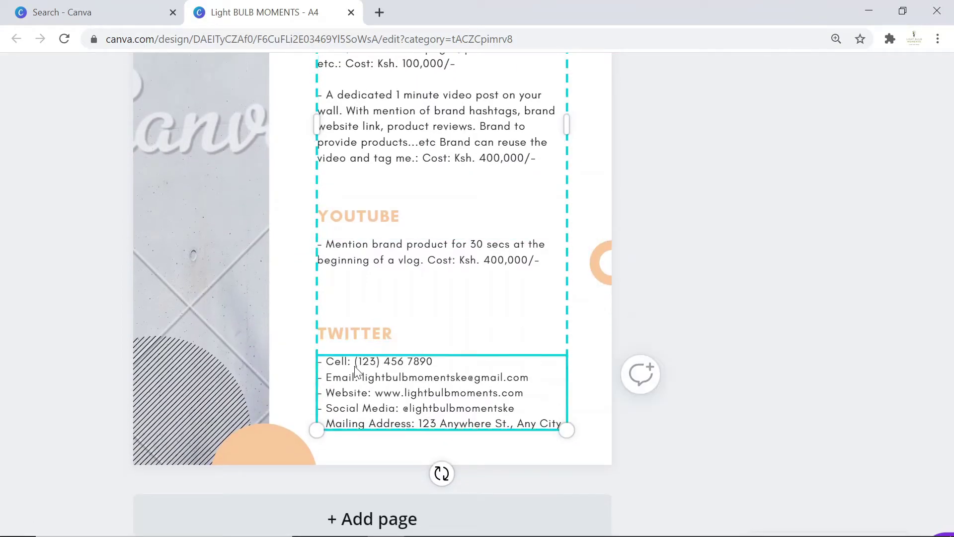
double_click(340, 378)
key(BackSpace)
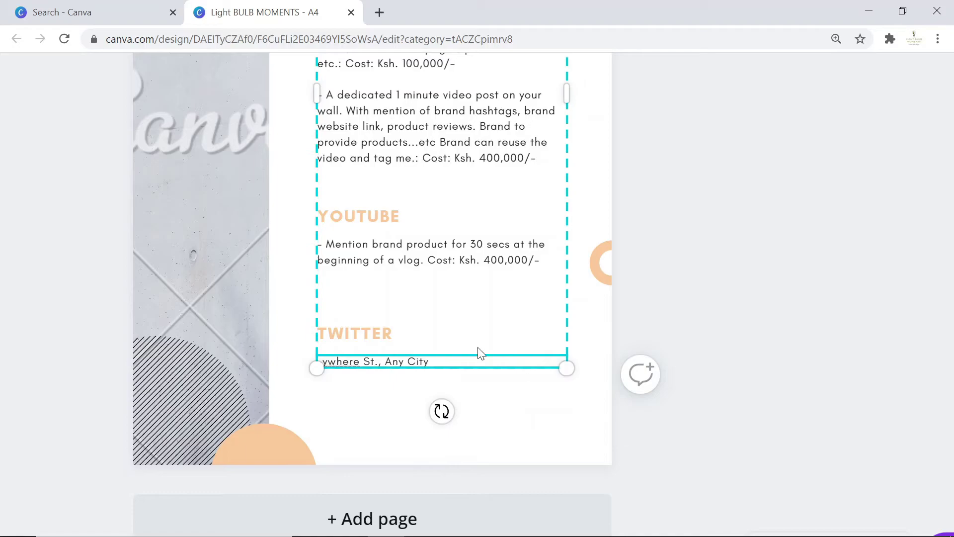
key(ctrl+shift+Left)
key(ctrl+shift+Left)
text(2 tweets)
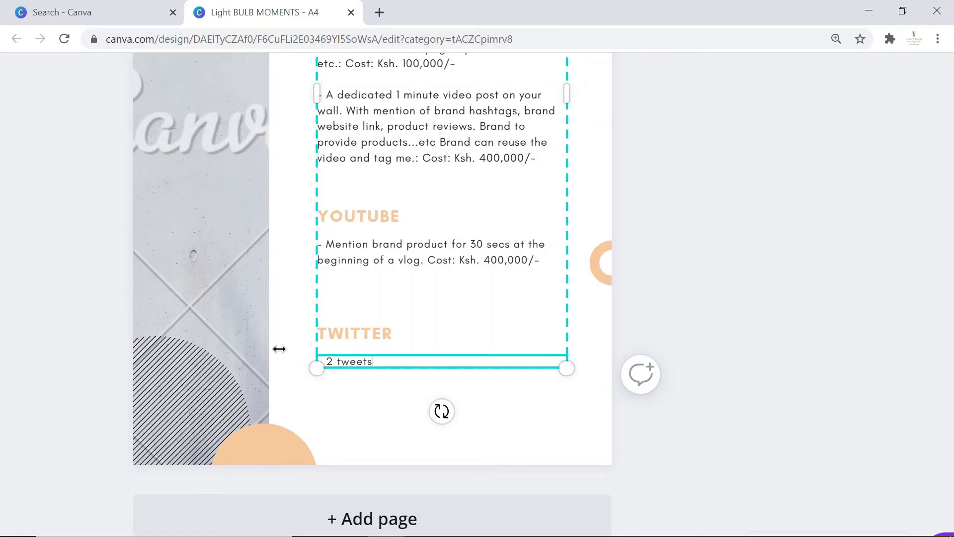
text(per weekmentioning the brand and a)
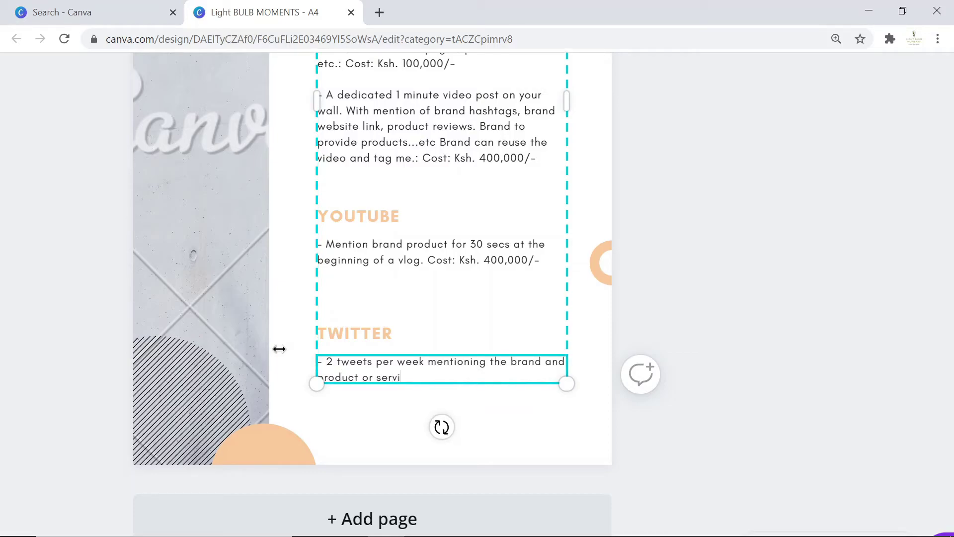
text(Cost: Ksh. 300,000/-)
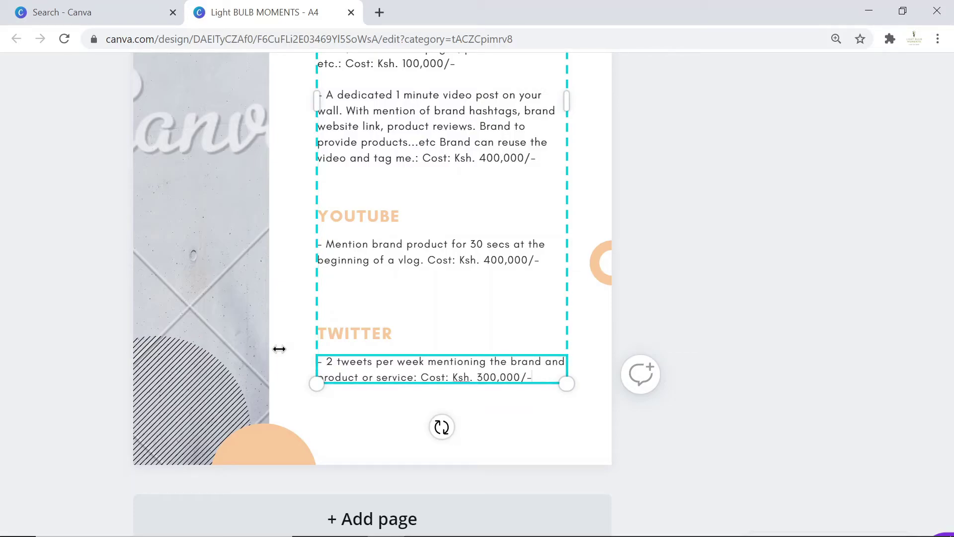
key(Left)
key(Left)
key(Left)
key(Left)
key(Left)
key(Left)
key(Left)
key(Left)
key(BackSpace)
text(1)
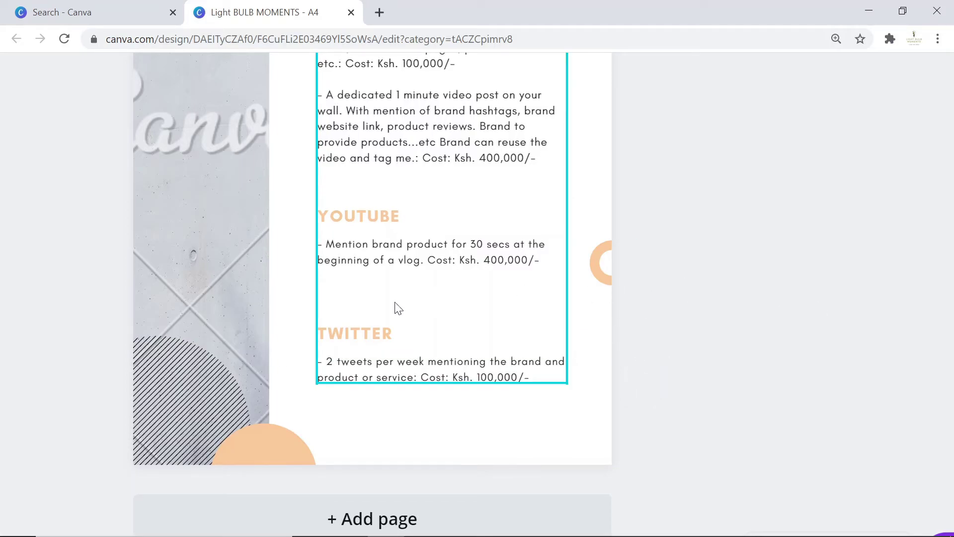
click(373, 297)
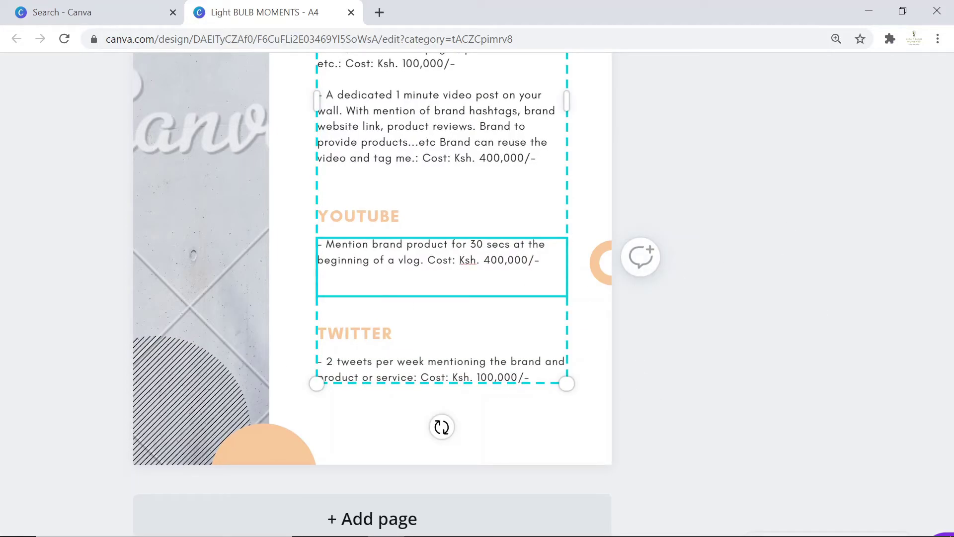
scroll(376, 143, up, 5)
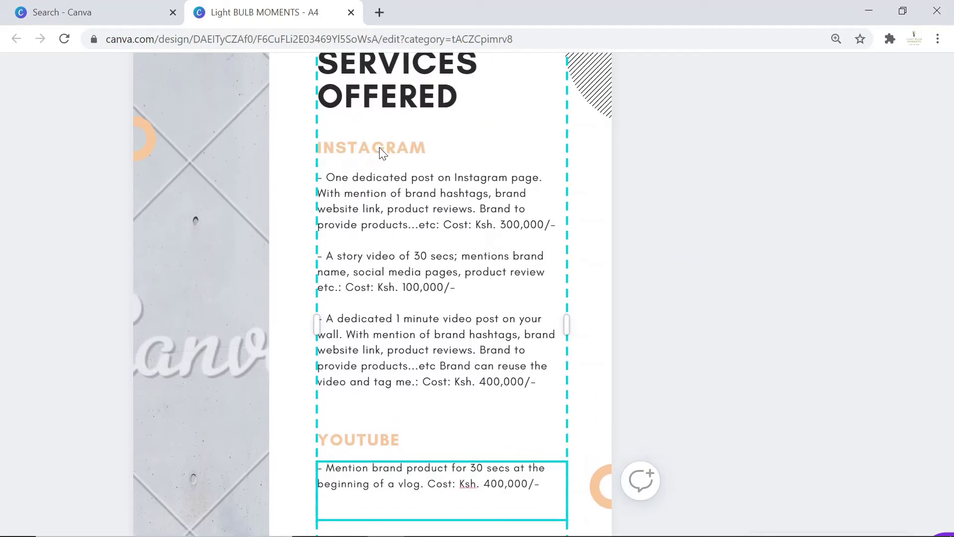
scroll(383, 149, down, 2)
click(729, 227)
scroll(386, 377, up, 7)
scroll(415, 318, up, 15)
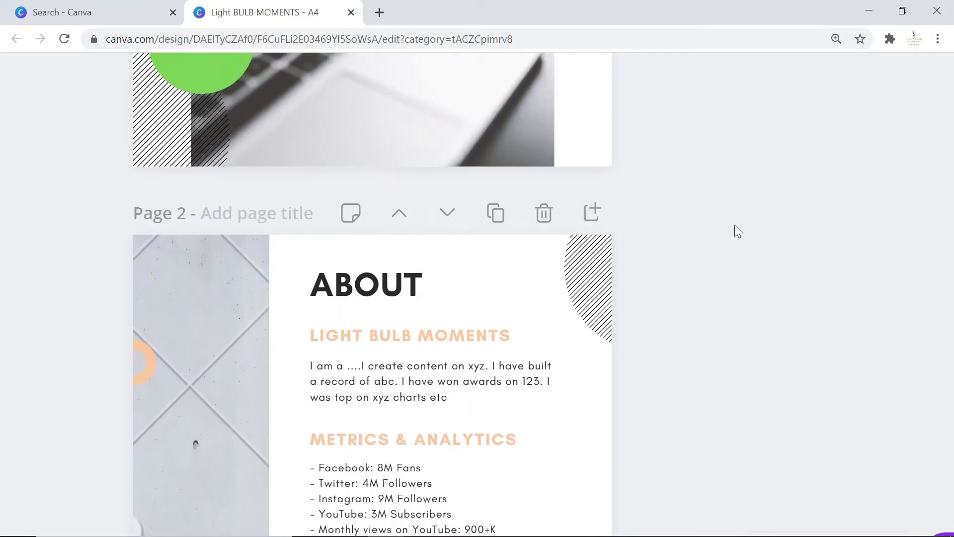
scroll(734, 225, down, 5)
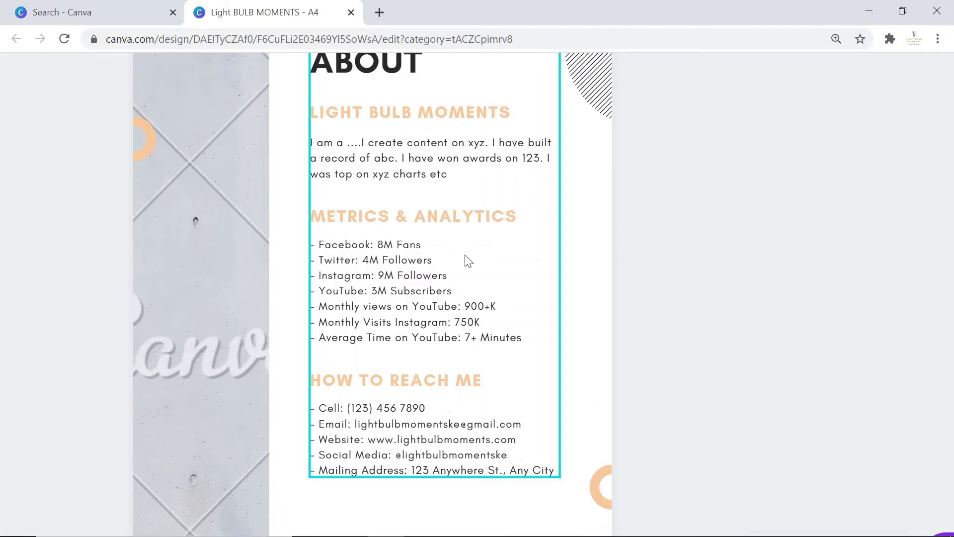
scroll(468, 261, down, 2)
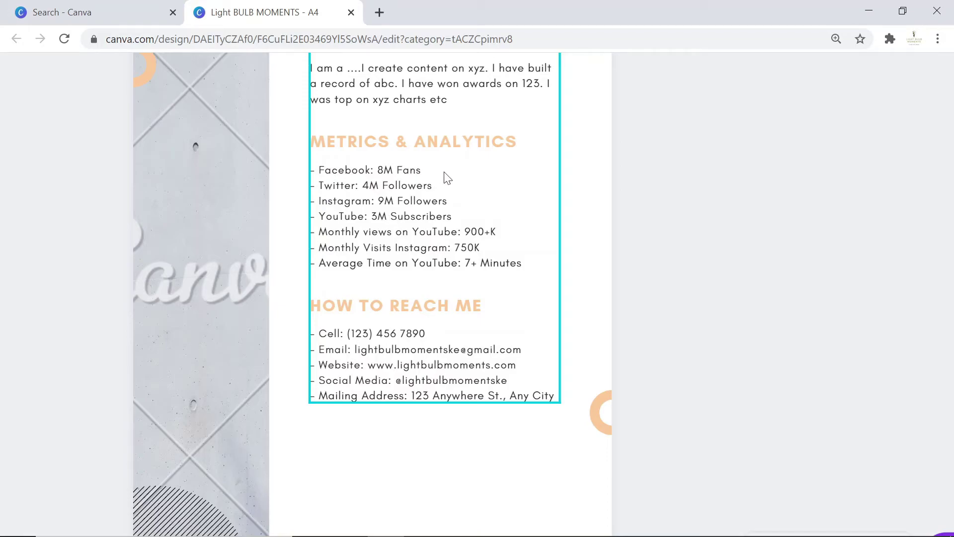
scroll(625, 227, down, 6)
scroll(574, 221, up, 4)
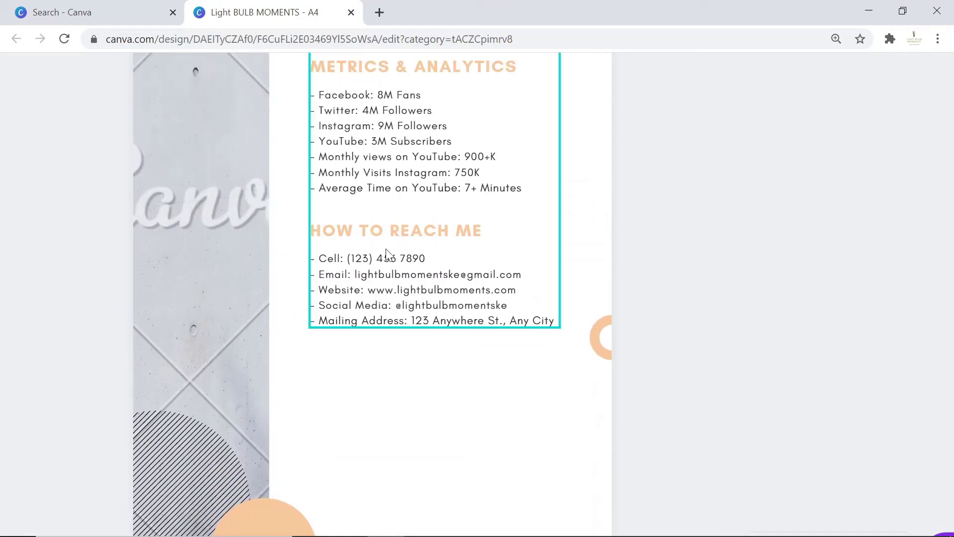
scroll(398, 165, up, 3)
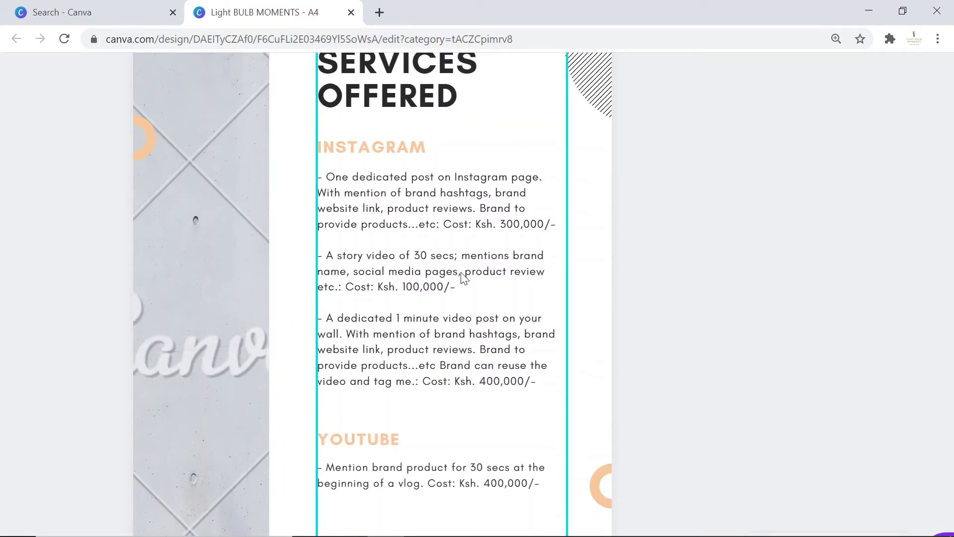
scroll(463, 277, down, 5)
scroll(494, 326, up, 10)
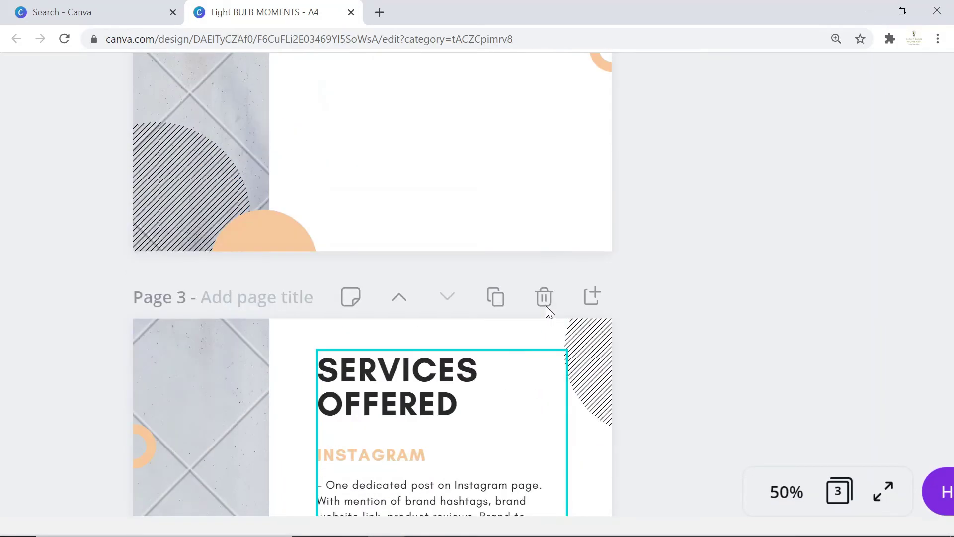
scroll(545, 313, up, 10)
Select the About page's grey image frame and browse the photo panels.
click(217, 229)
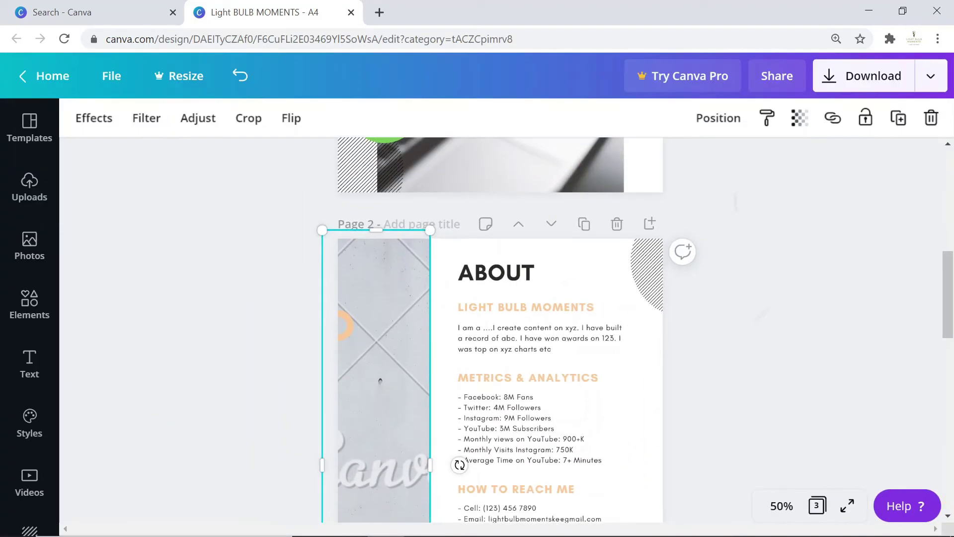
scroll(497, 328, up, 1)
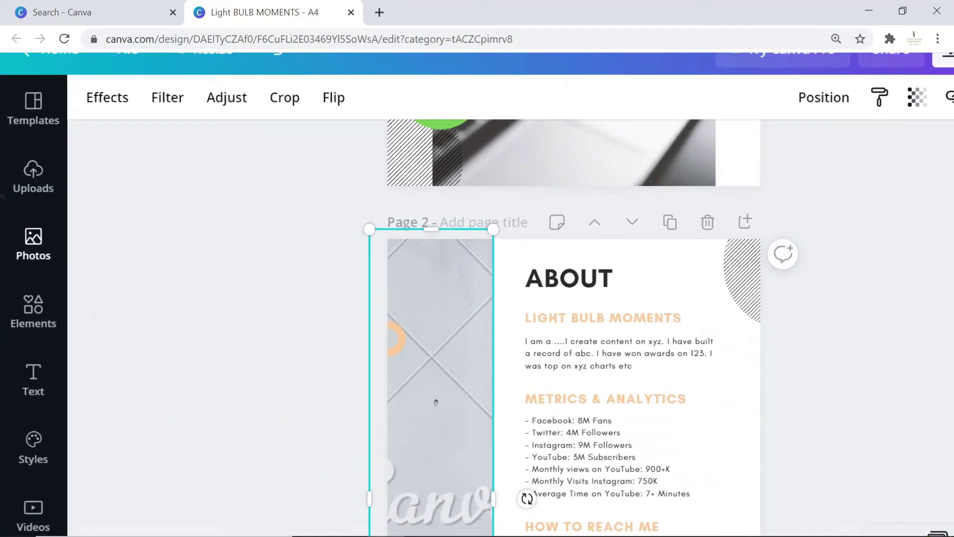
click(29, 246)
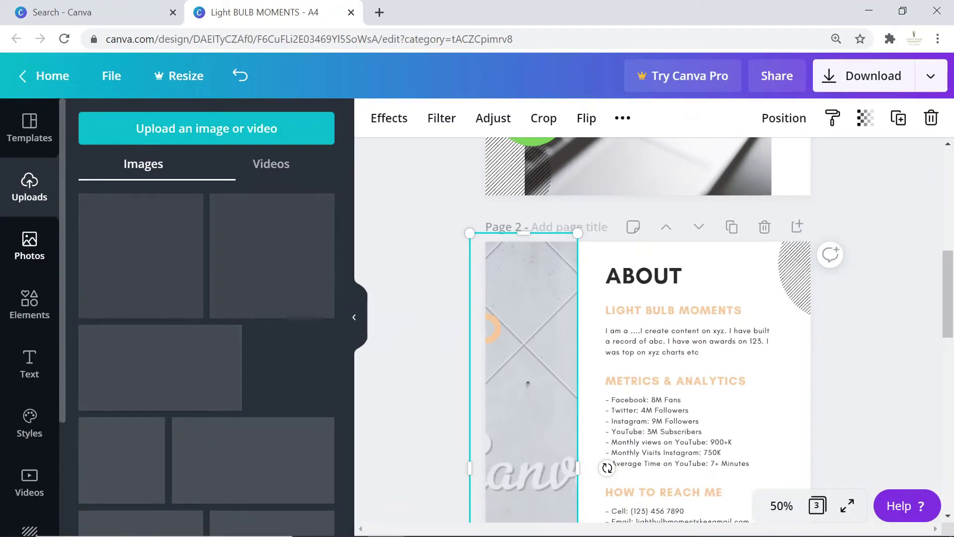
click(34, 253)
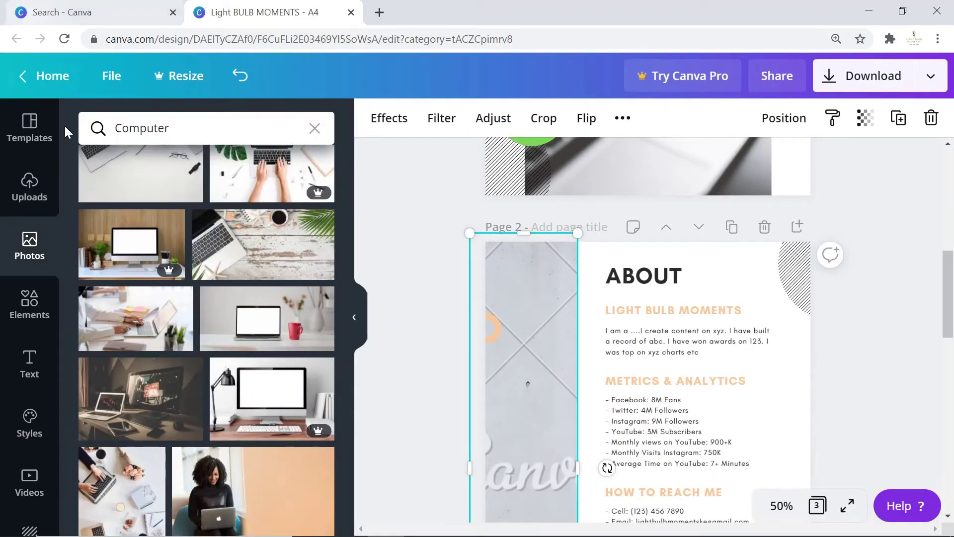
scroll(96, 323, down, 2)
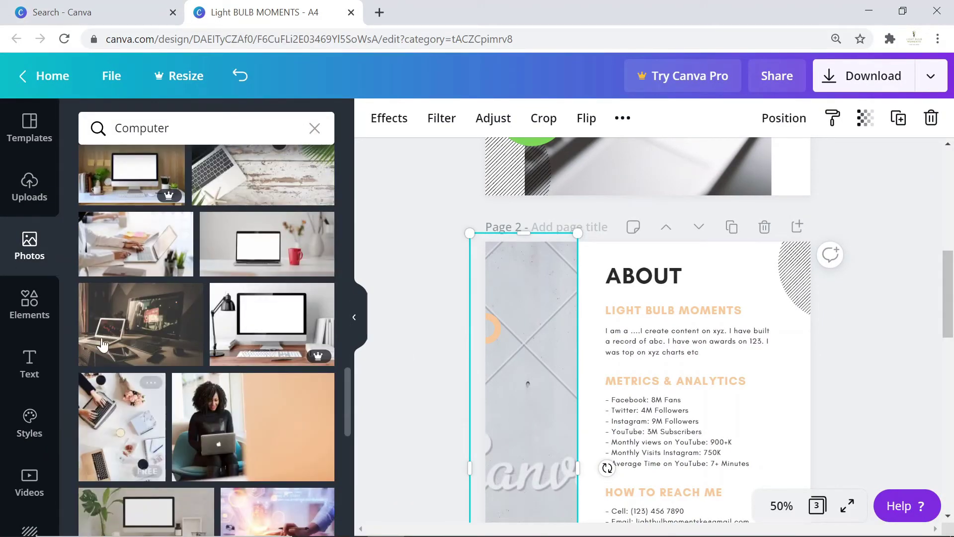
click(29, 188)
scroll(194, 328, down, 6)
scroll(196, 342, down, 5)
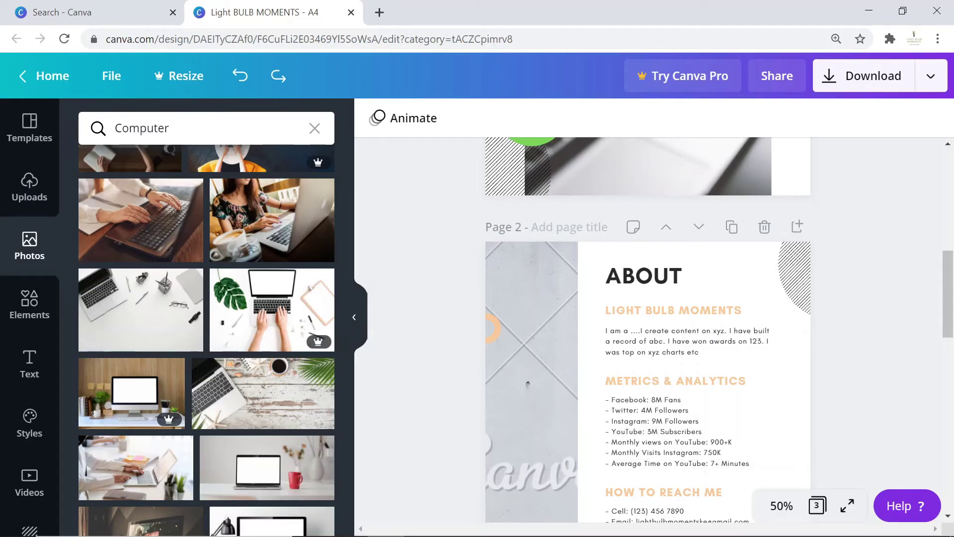
Search 'Nature' and place the leaf photo in page 2's left frame and the forest path photo in page 3's.
drag(169, 128, 114, 128)
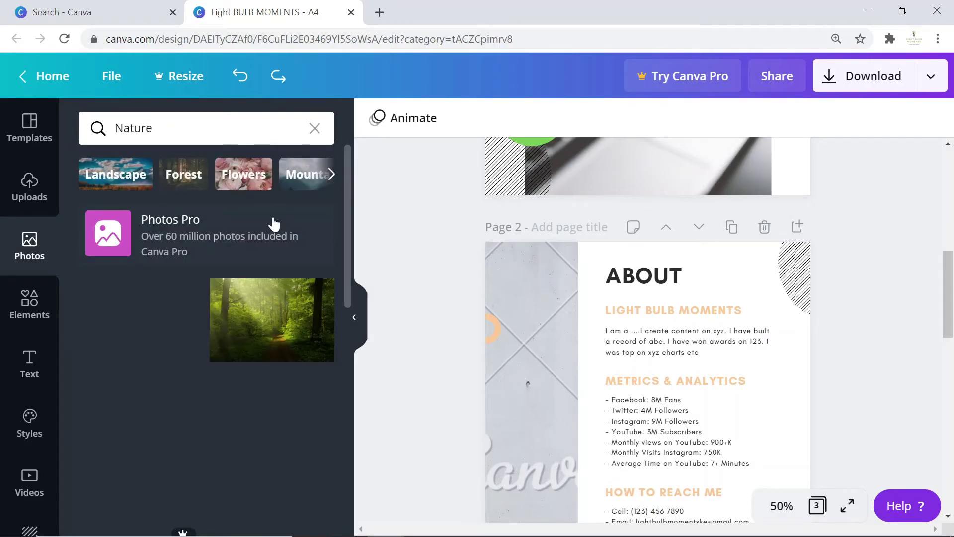
drag(141, 410, 531, 358)
scroll(879, 327, down, 10)
drag(260, 314, 531, 348)
scroll(830, 351, down, 3)
scroll(277, 425, down, 5)
scroll(277, 425, down, 5)
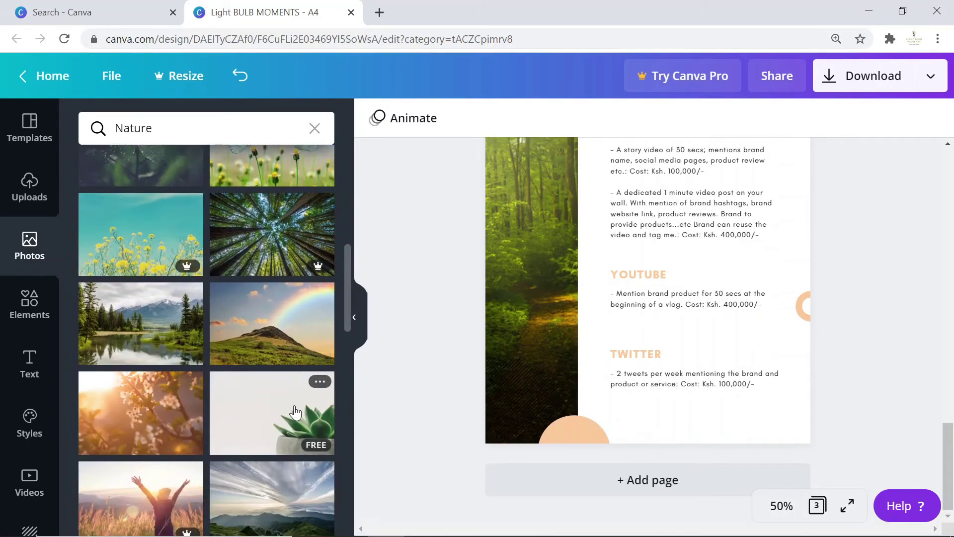
click(354, 317)
scroll(878, 324, up, 10)
scroll(852, 331, up, 4)
scroll(851, 338, down, 3)
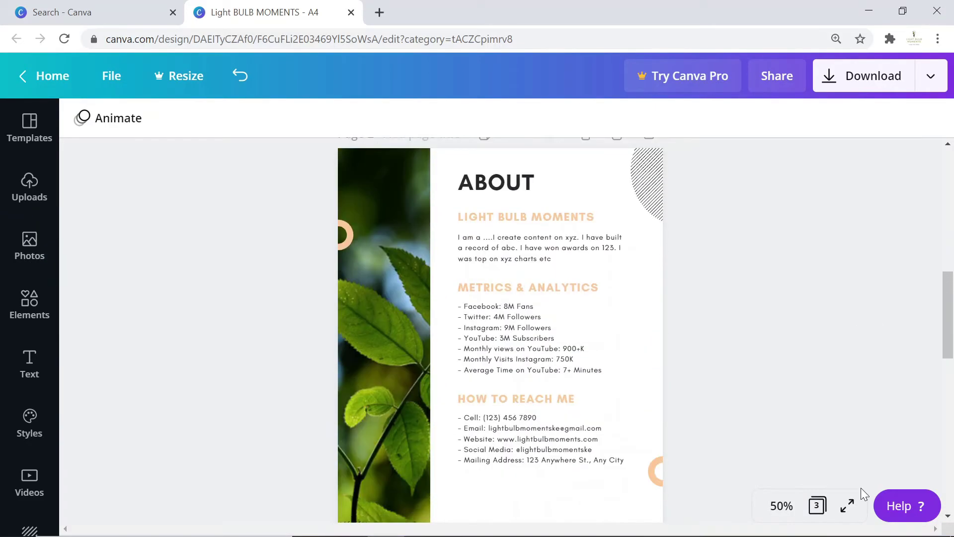
click(847, 506)
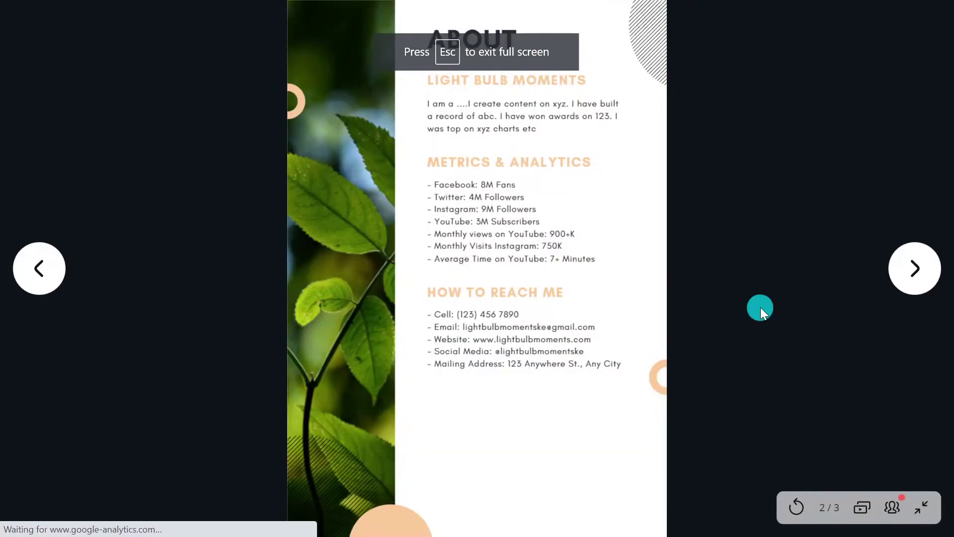
key(Left)
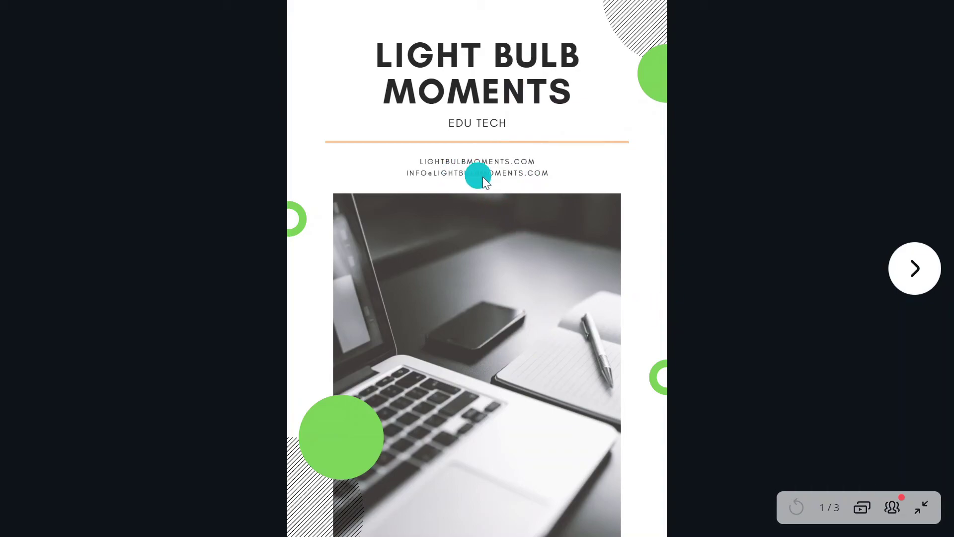
click(913, 271)
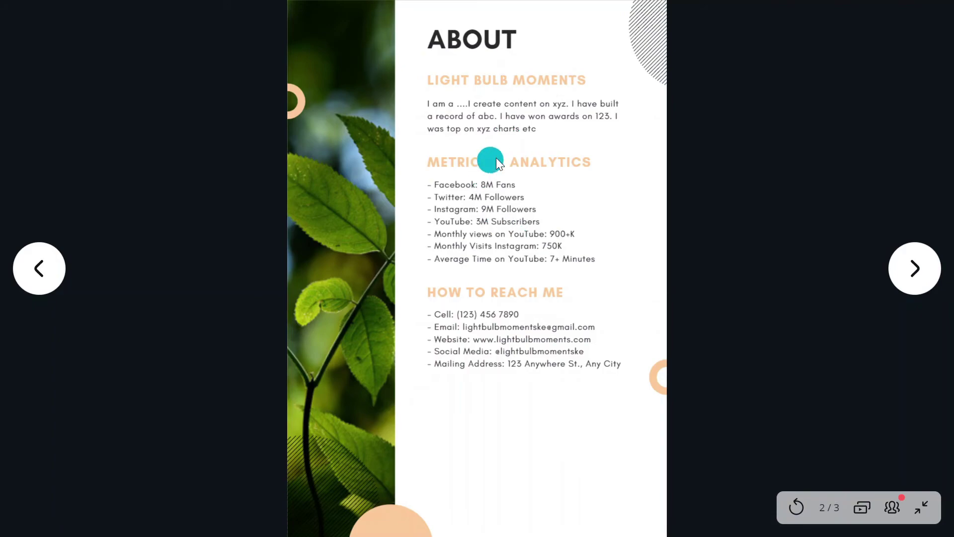
click(920, 269)
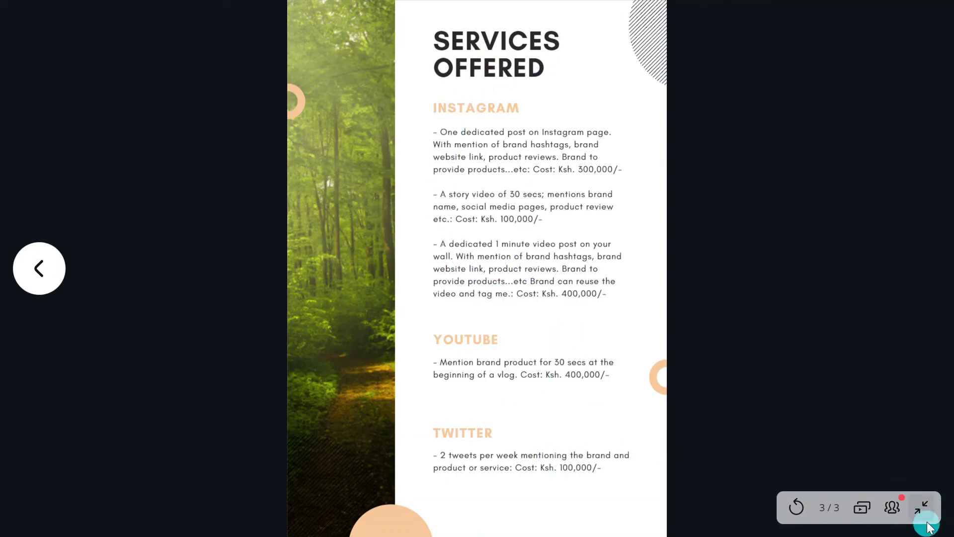
Leave the full-screen preview, browse the line graphics in Elements, then undo the change.
click(923, 507)
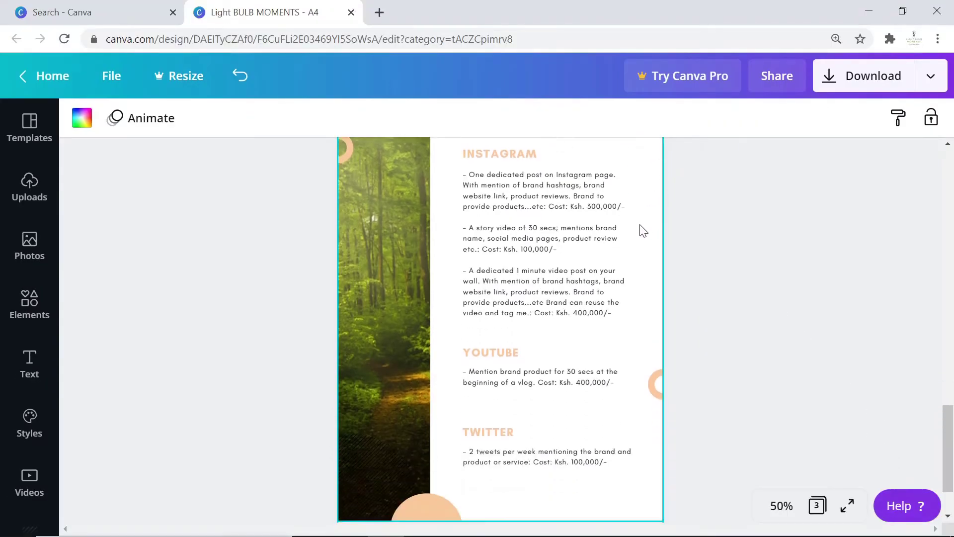
scroll(606, 288, down, 4)
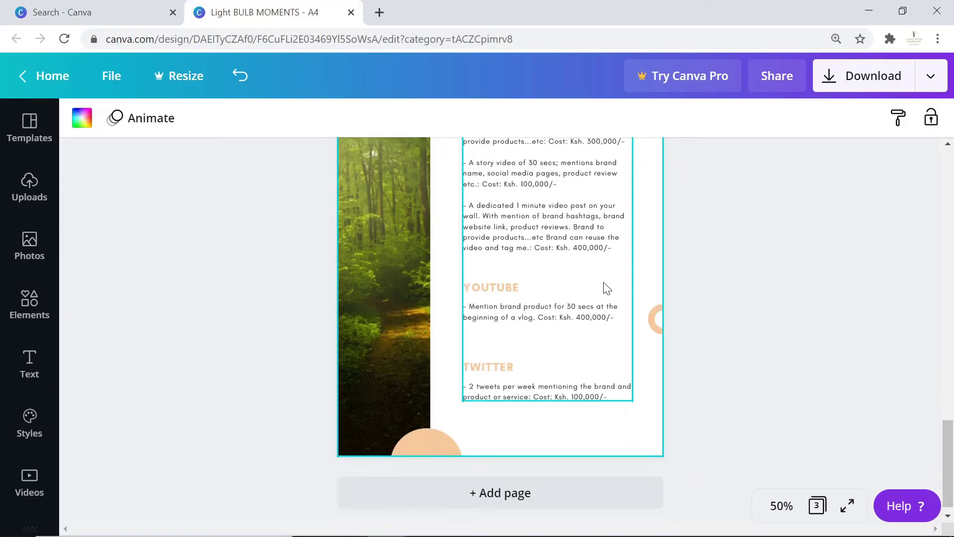
click(24, 300)
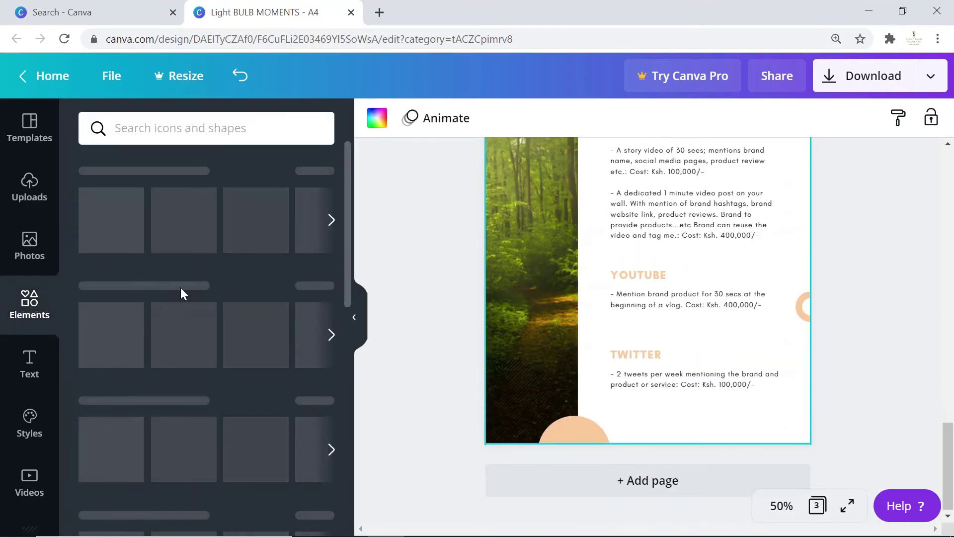
scroll(196, 296, down, 4)
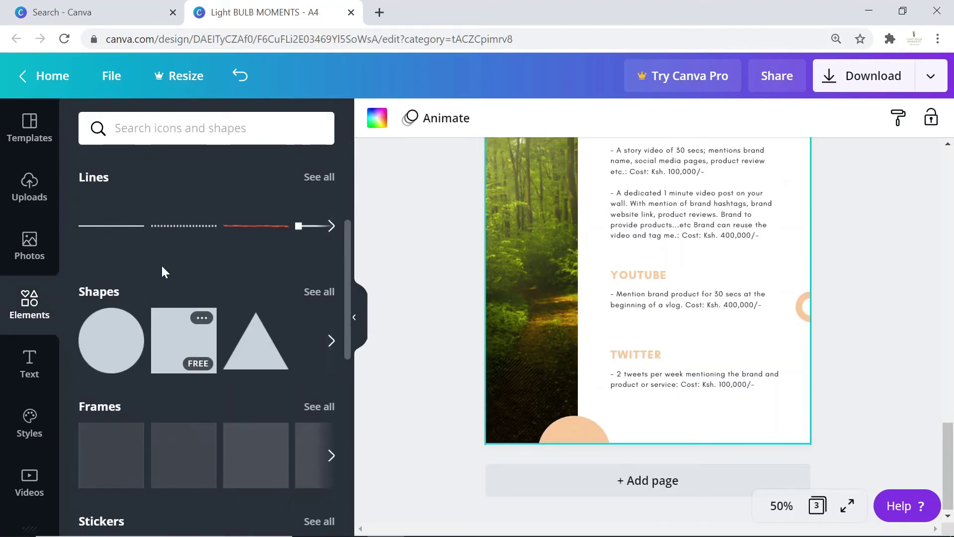
click(320, 177)
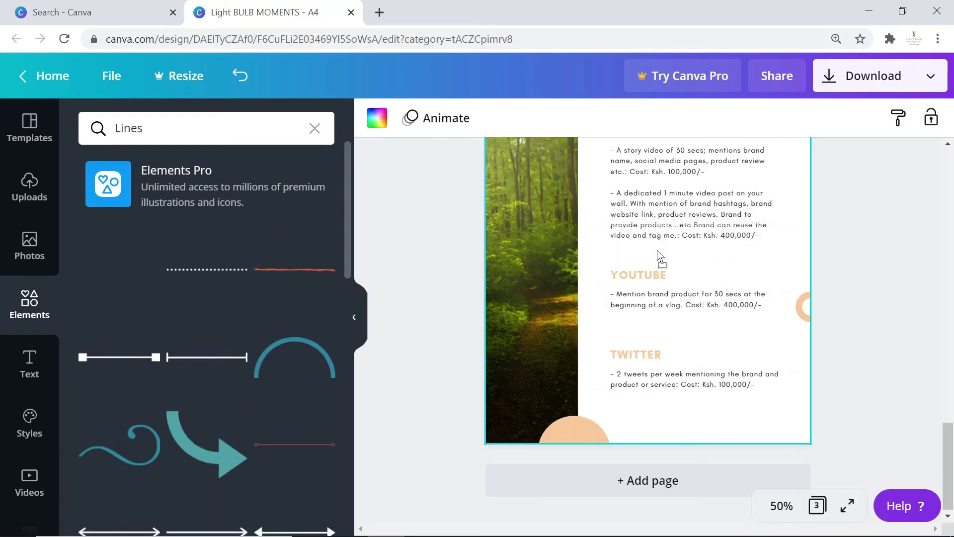
key(ctrl+z)
Recolor the small orange ring on page 2 to the document green, then check the other rings.
click(500, 237)
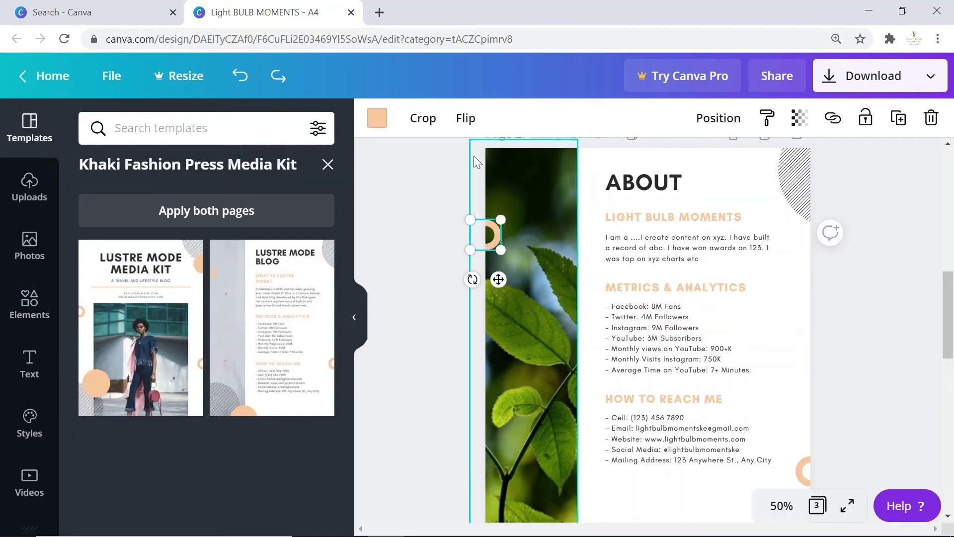
click(377, 118)
click(183, 281)
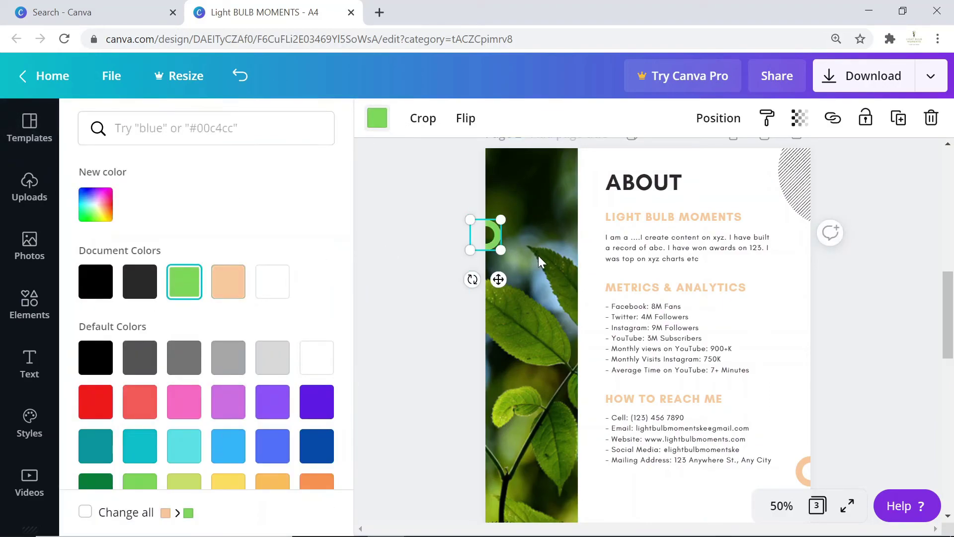
scroll(856, 341, down, 5)
click(803, 243)
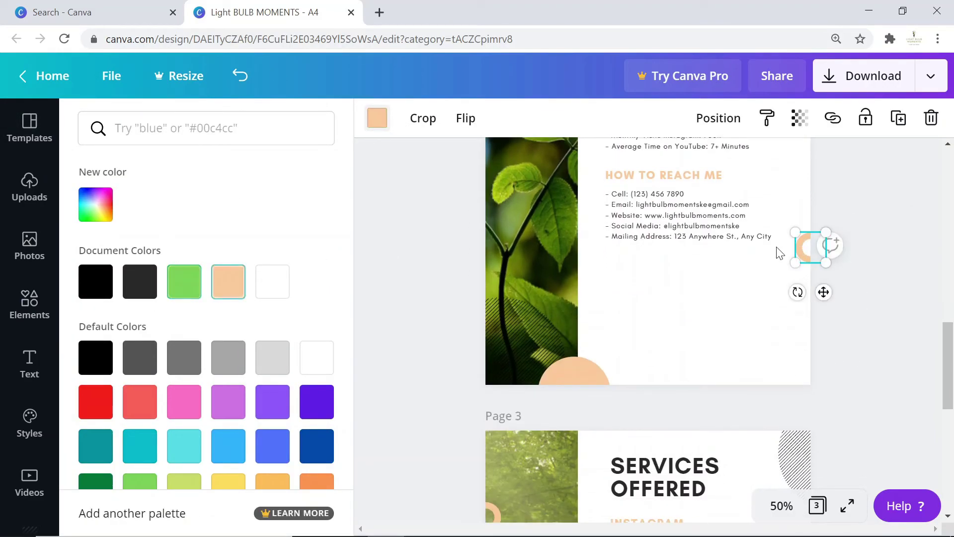
scroll(743, 256, down, 3)
click(481, 353)
key(ctrl+z)
scroll(898, 255, down, 1)
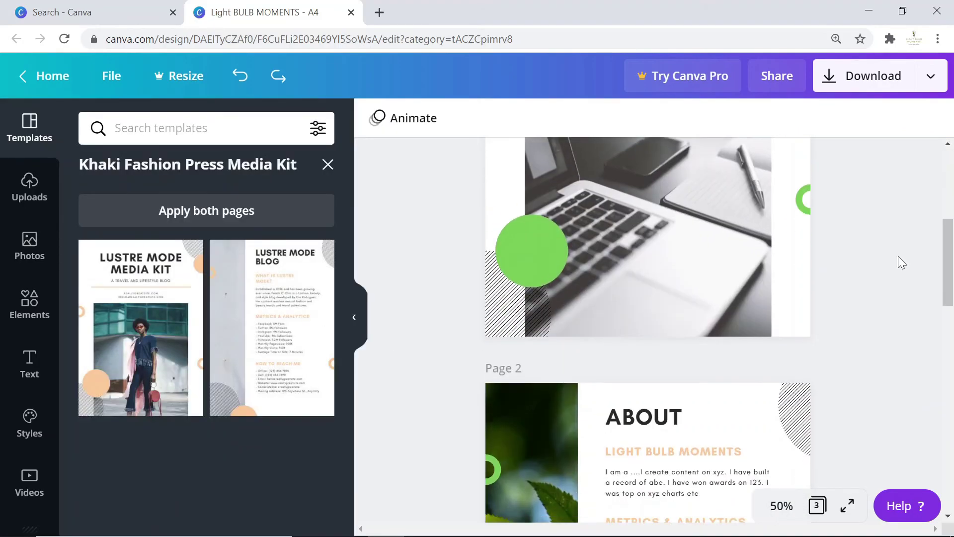
scroll(899, 256, down, 4)
scroll(646, 328, up, 3)
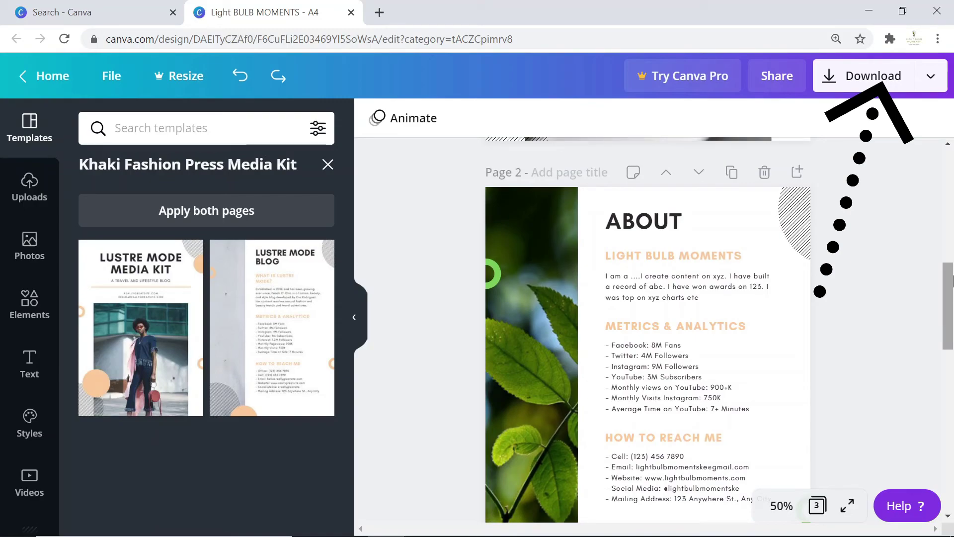
Download all three pages as a PDF Print file.
click(851, 82)
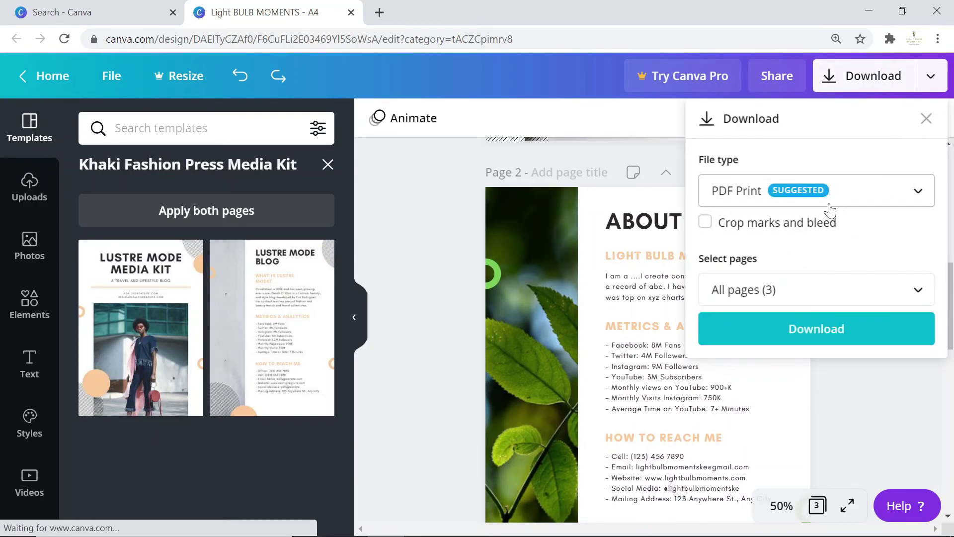
click(813, 330)
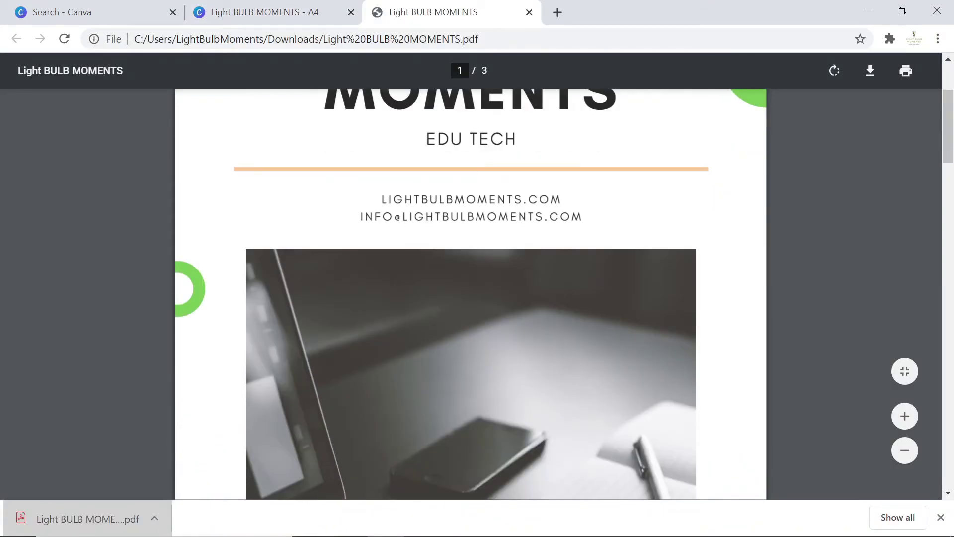
scroll(471, 293, down, 15)
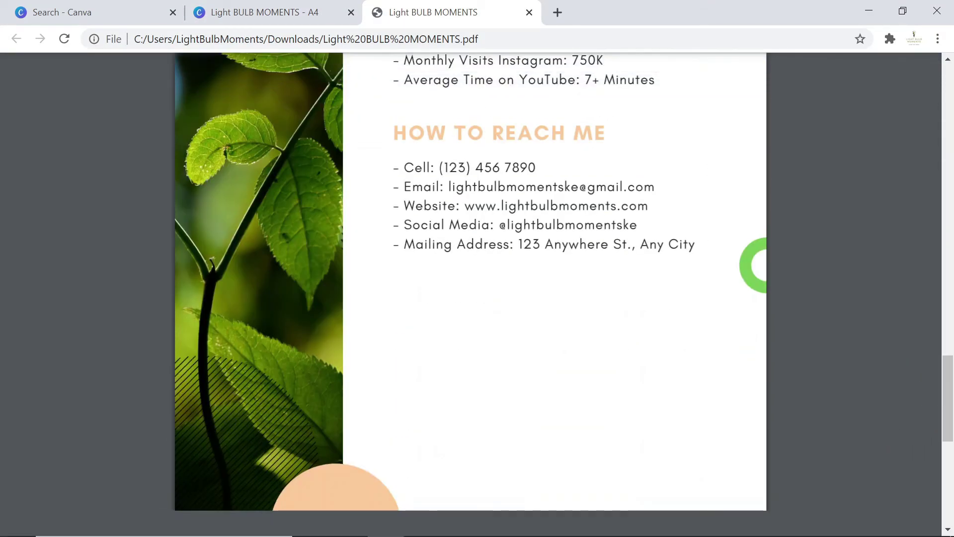
scroll(471, 293, down, 10)
scroll(471, 293, down, 8)
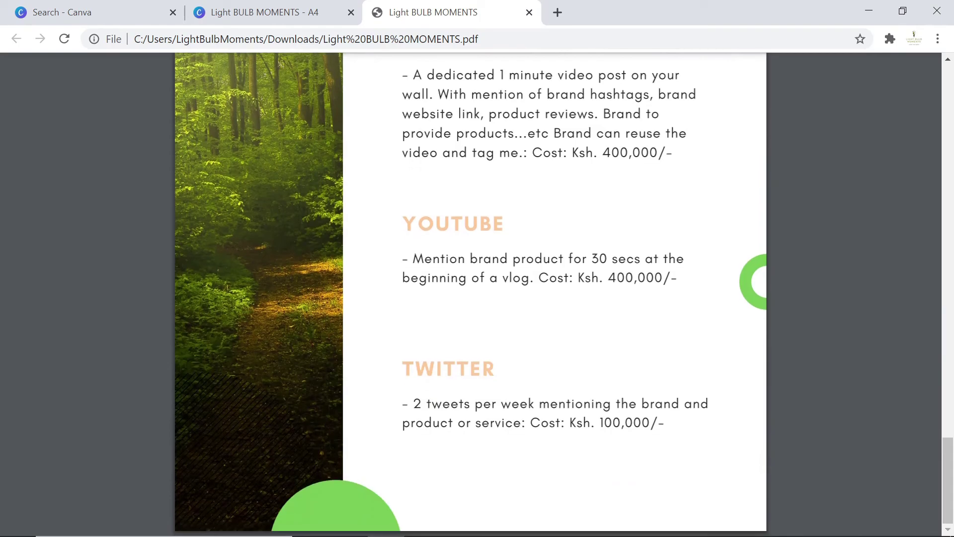
scroll(470, 294, up, 20)
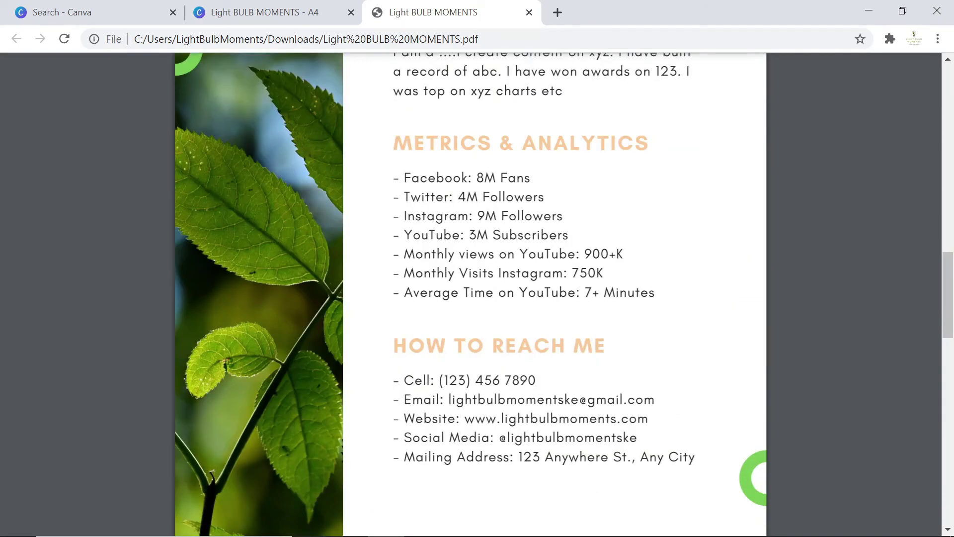
scroll(739, 219, up, 3)
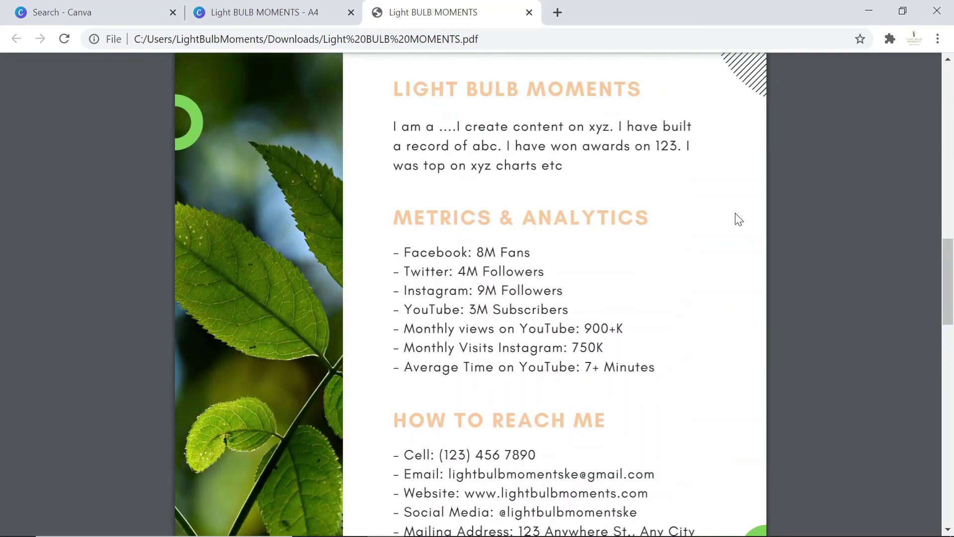
scroll(686, 202, up, 10)
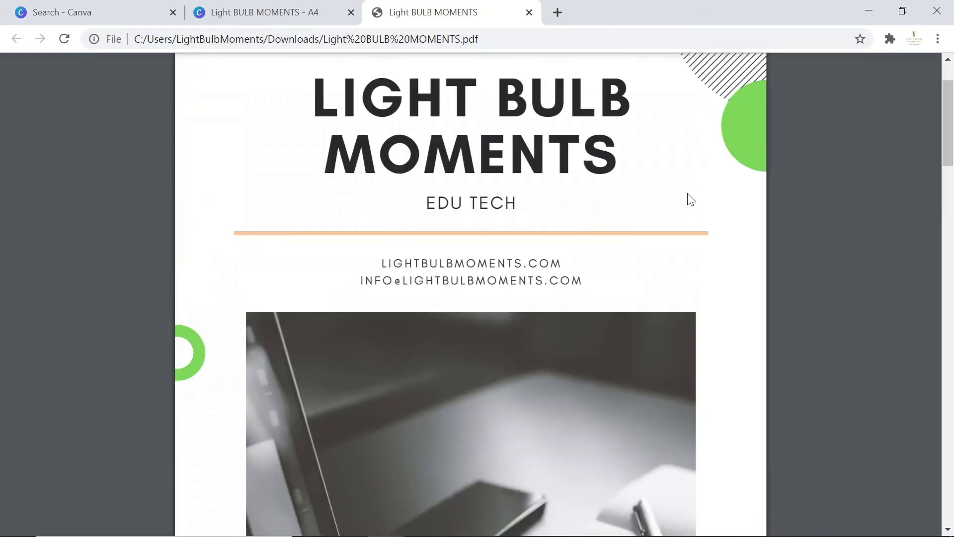